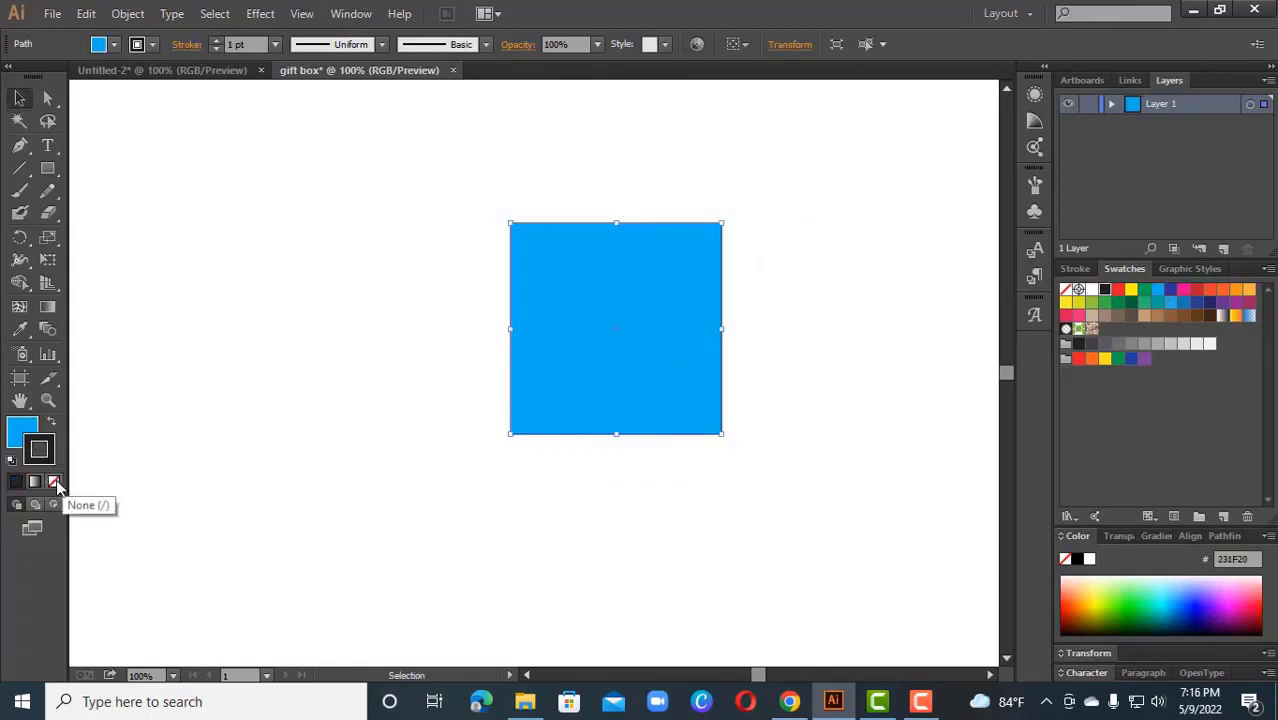
Step: Remove the blue square's outline, leaving only its blue fill
left_click(54, 481)
left_click(735, 290)
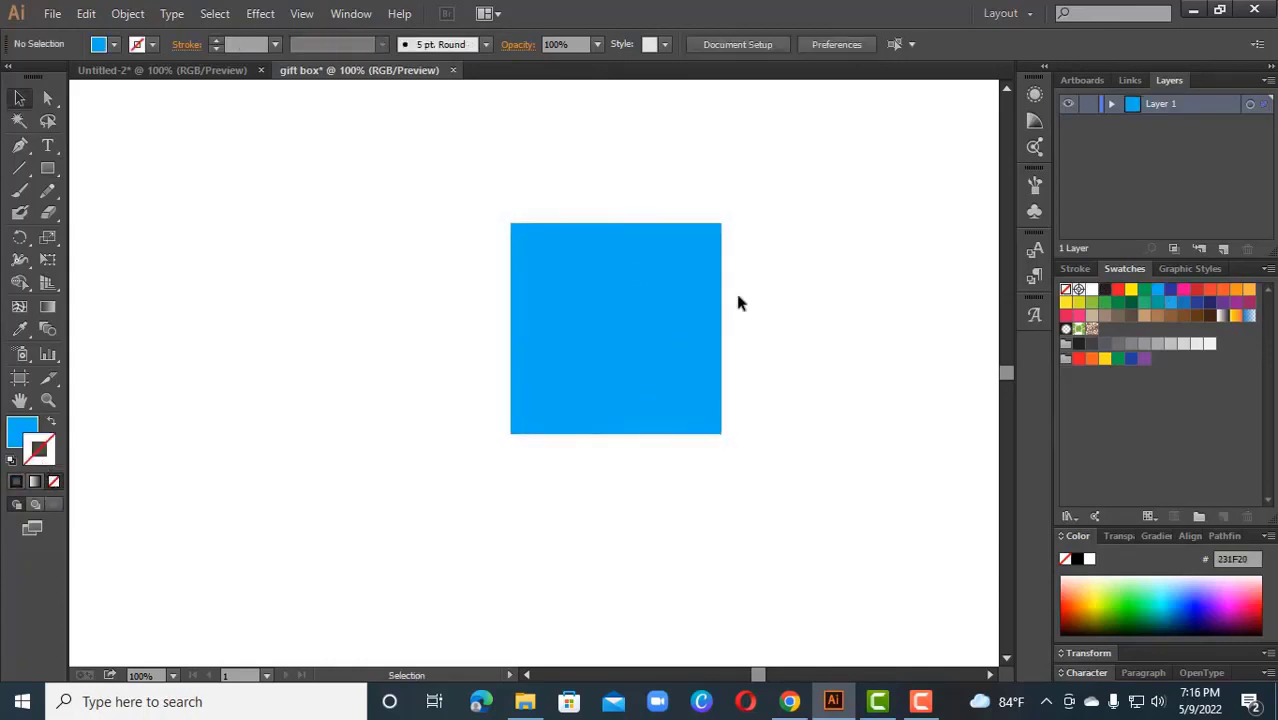
left_click(20, 431)
left_click_drag(490, 208, 654, 415)
mouse_move(432, 257)
left_mouse_down()
mouse_move(917, 584)
mouse_move(906, 606)
left_mouse_up()
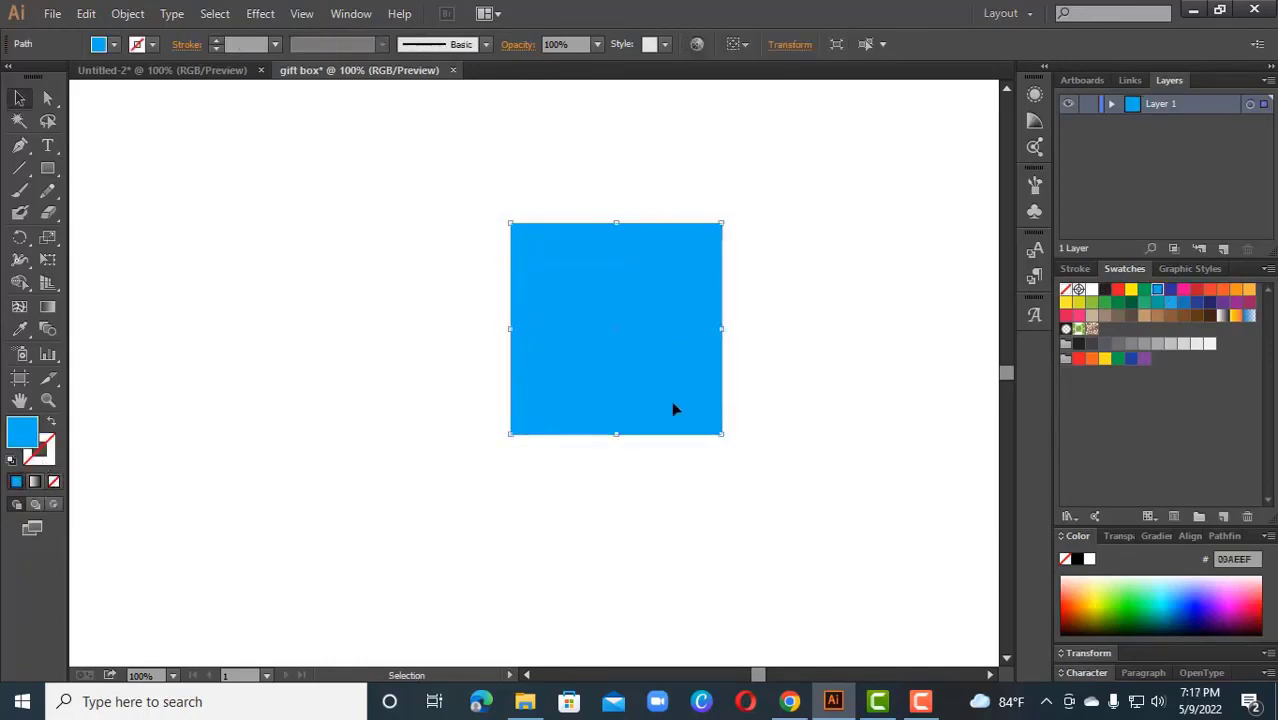
key("ctrl+c")
key("ctrl+f")
left_click_drag(590, 363, 667, 462)
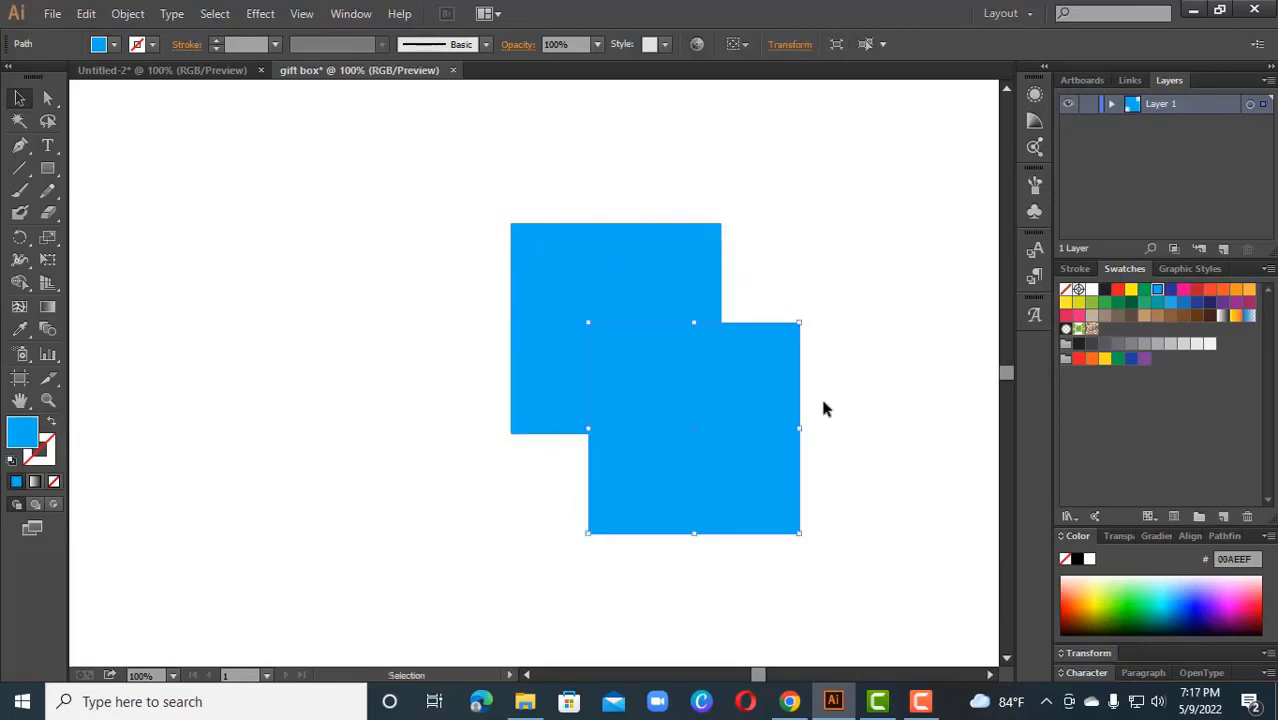
key("Delete")
Step: Copy the blue square, paste the copy in front and fill it with yellow
left_click(573, 311)
left_click(119, 16)
mouse_move(86, 14)
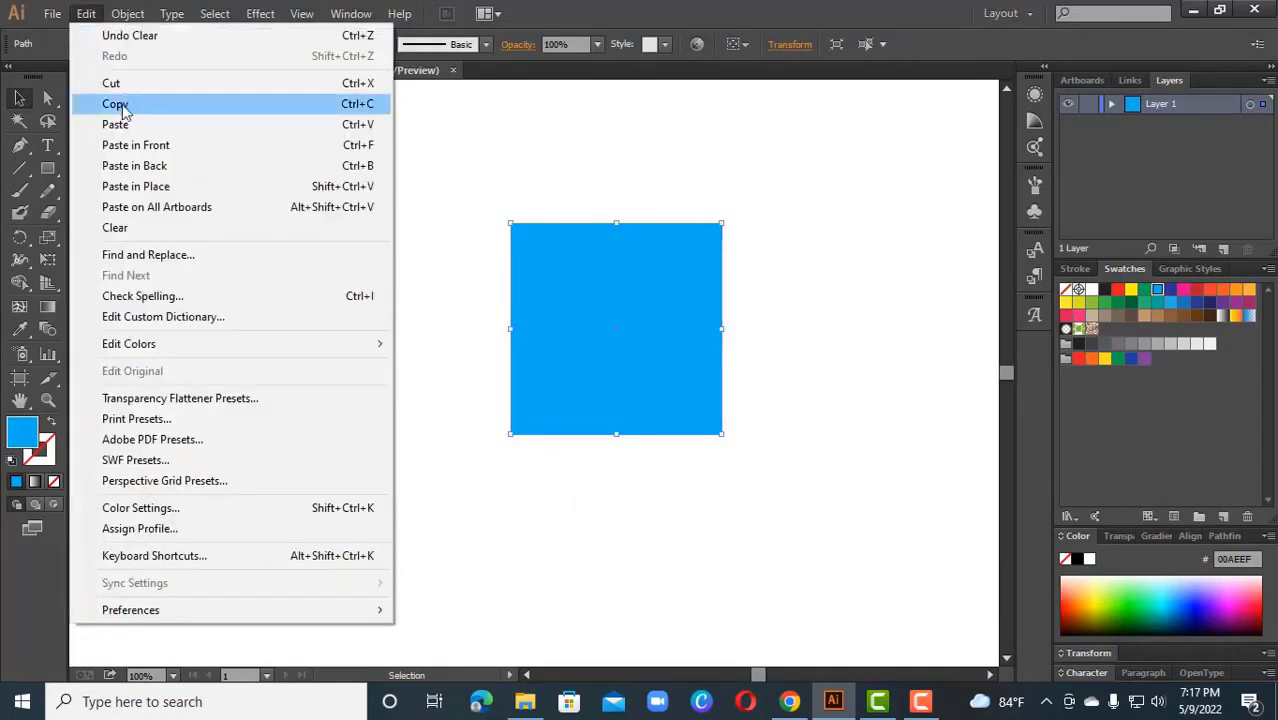
left_click(123, 104)
left_click(86, 14)
left_click(136, 145)
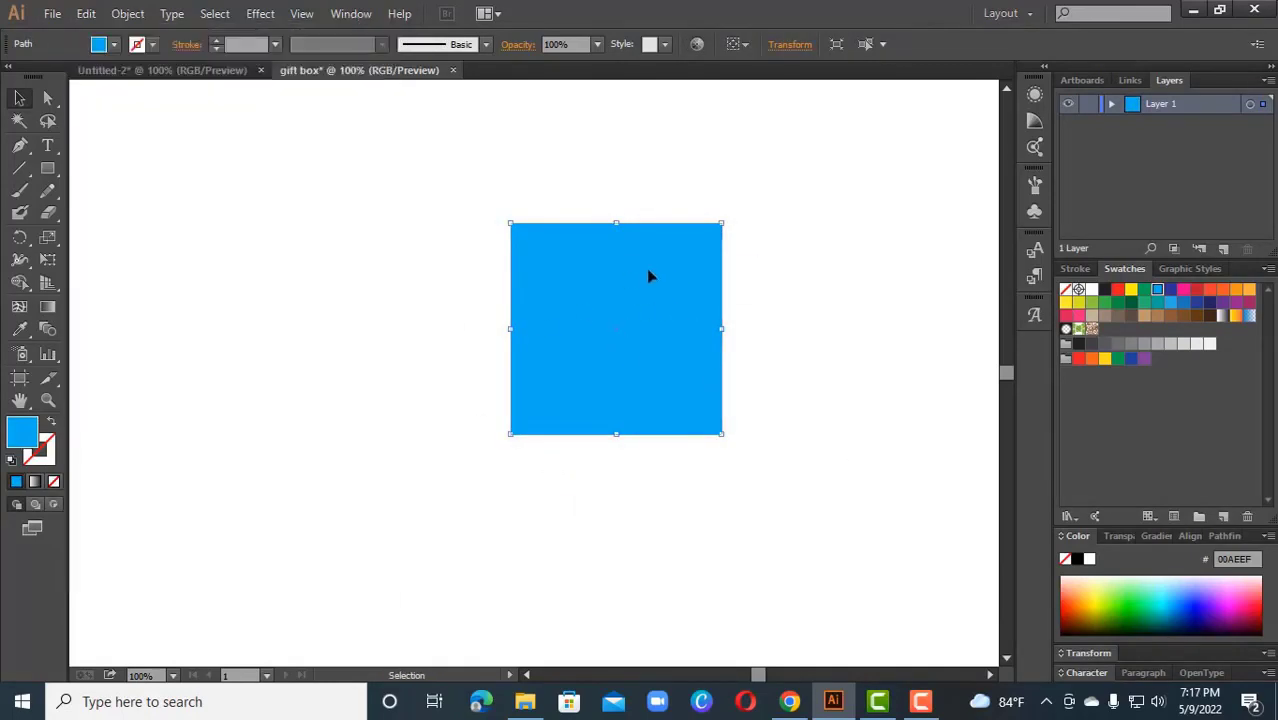
left_click(1130, 291)
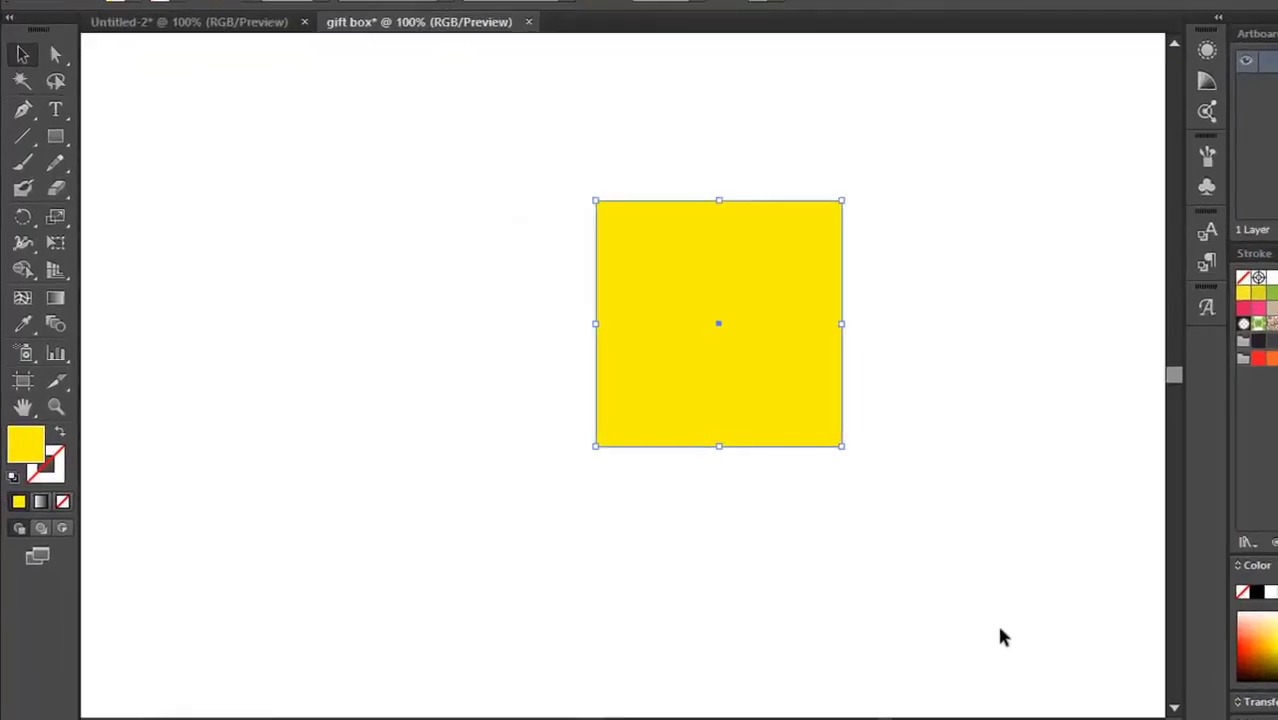
Step: Narrow the yellow square to a centred vertical ribbon strip and add a copy rotated 90° across the square's middle
left_click_drag(838, 326, 740, 325)
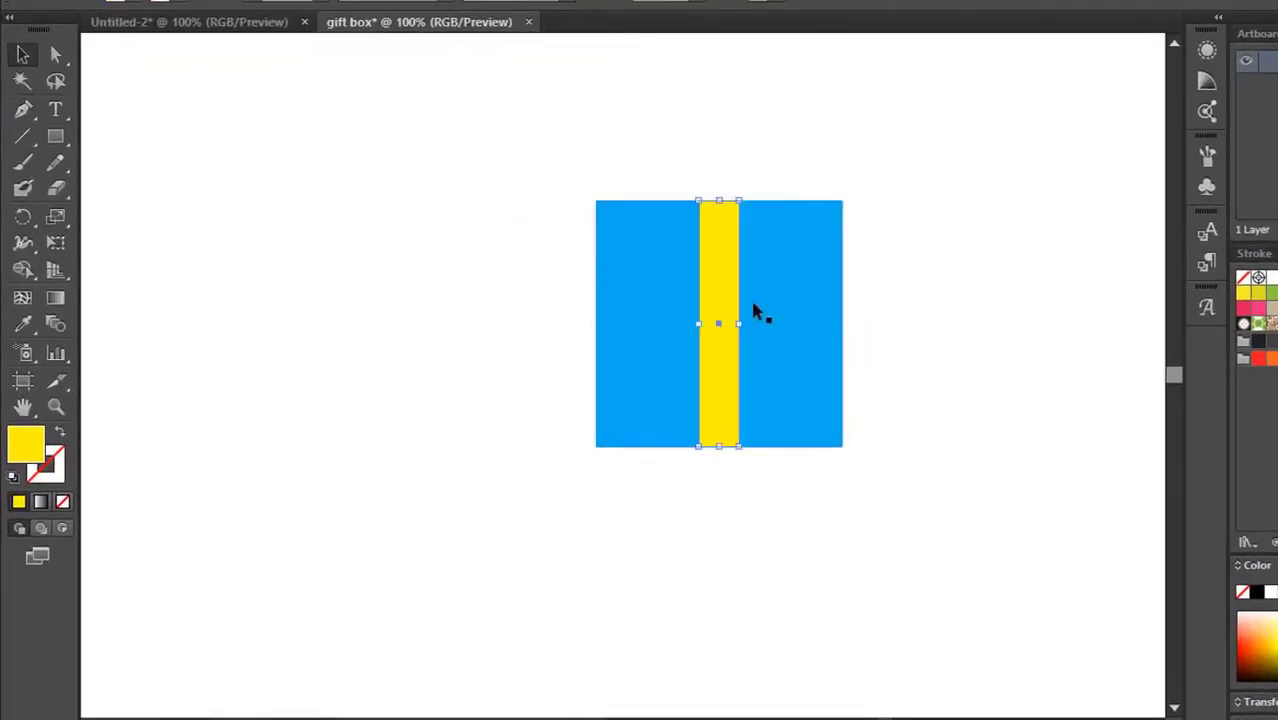
key("ctrl+c")
key("r")
left_click_drag(745, 210, 799, 348)
left_click(885, 255)
left_click_drag(487, 126, 880, 470)
key("ctrl+g")
left_click(914, 450)
left_click(731, 385)
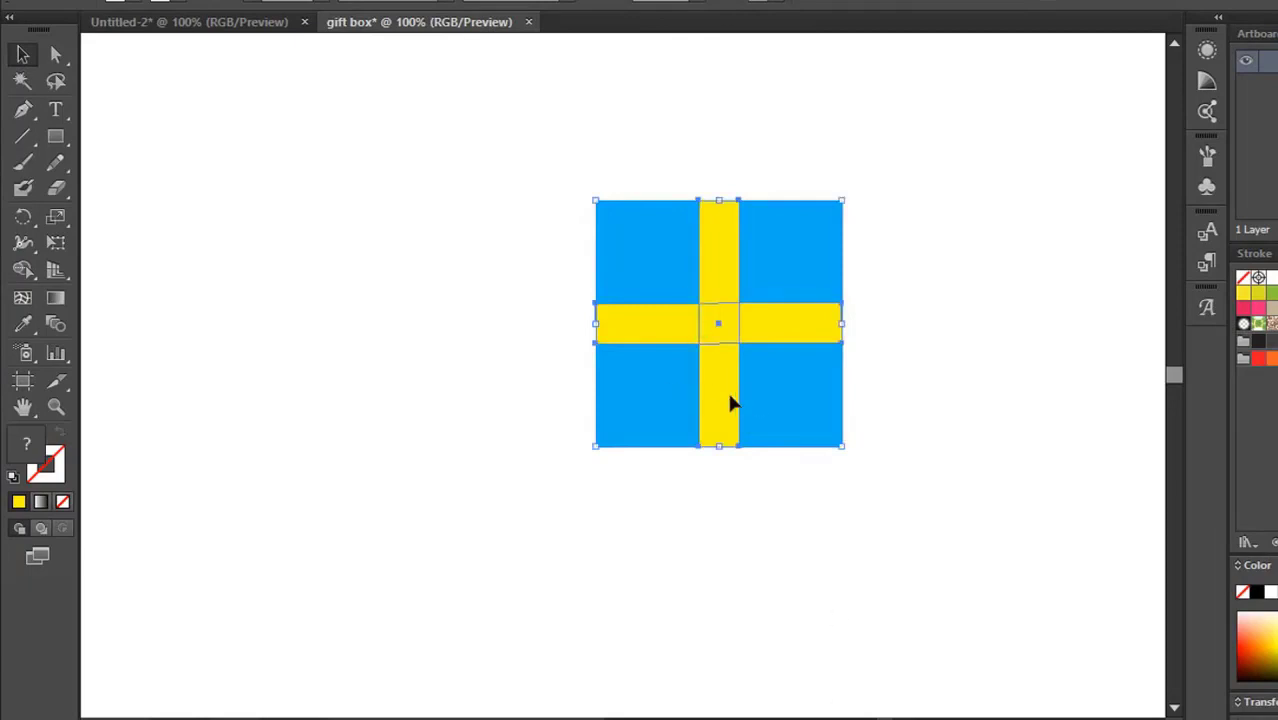
right_click(725, 385)
left_click(792, 482)
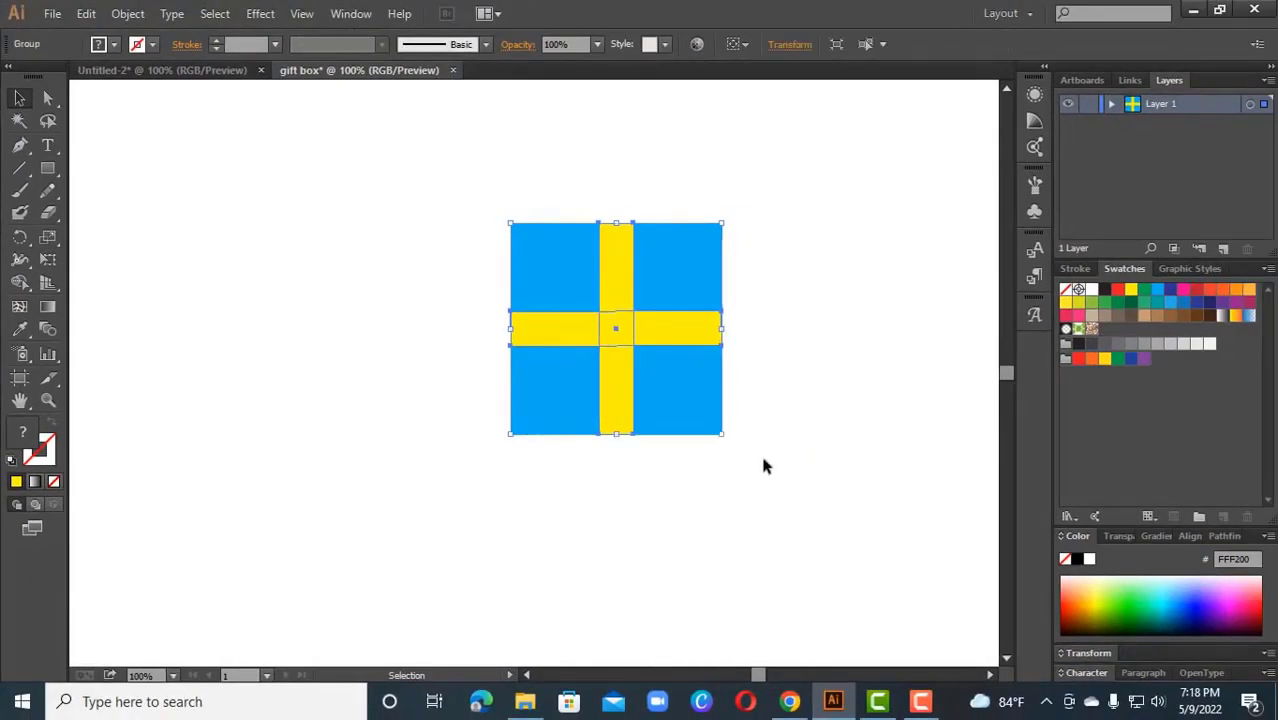
key("ctrl+z")
right_click(620, 319)
left_click(847, 352)
Step: Group the blue square together with both yellow ribbon strips
left_click_drag(466, 219, 847, 540)
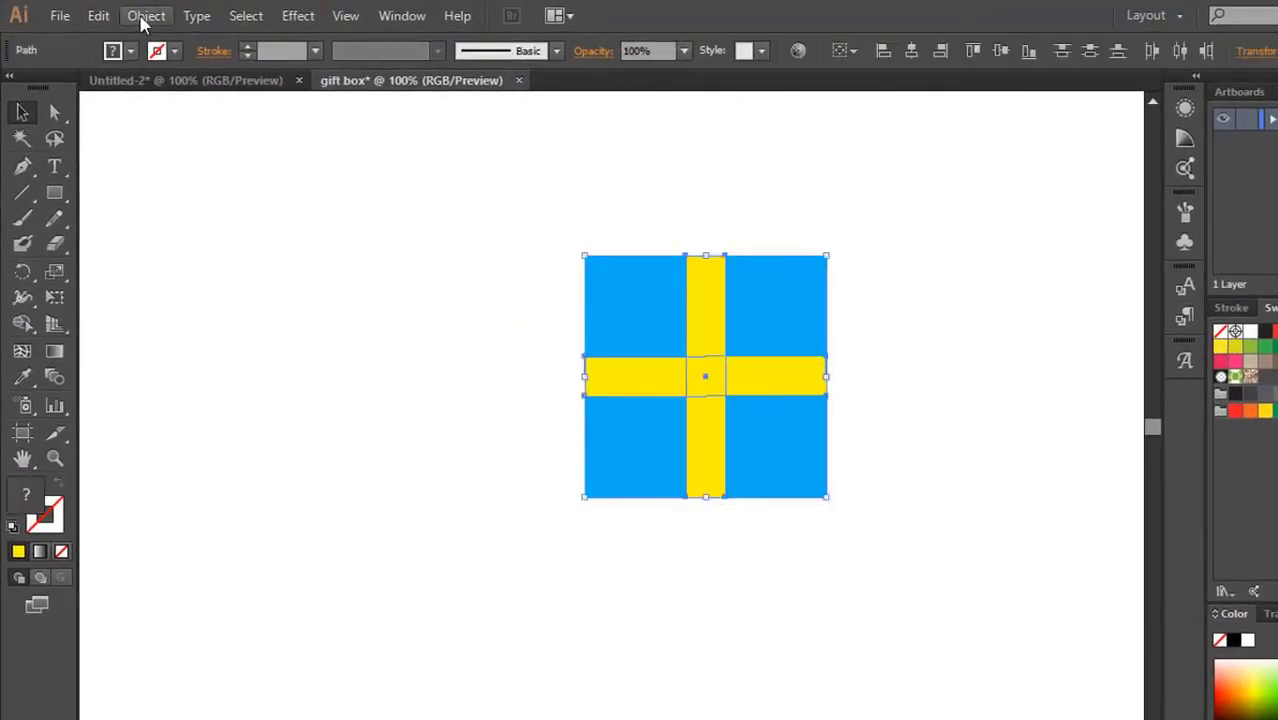
left_click(145, 16)
left_click(165, 95)
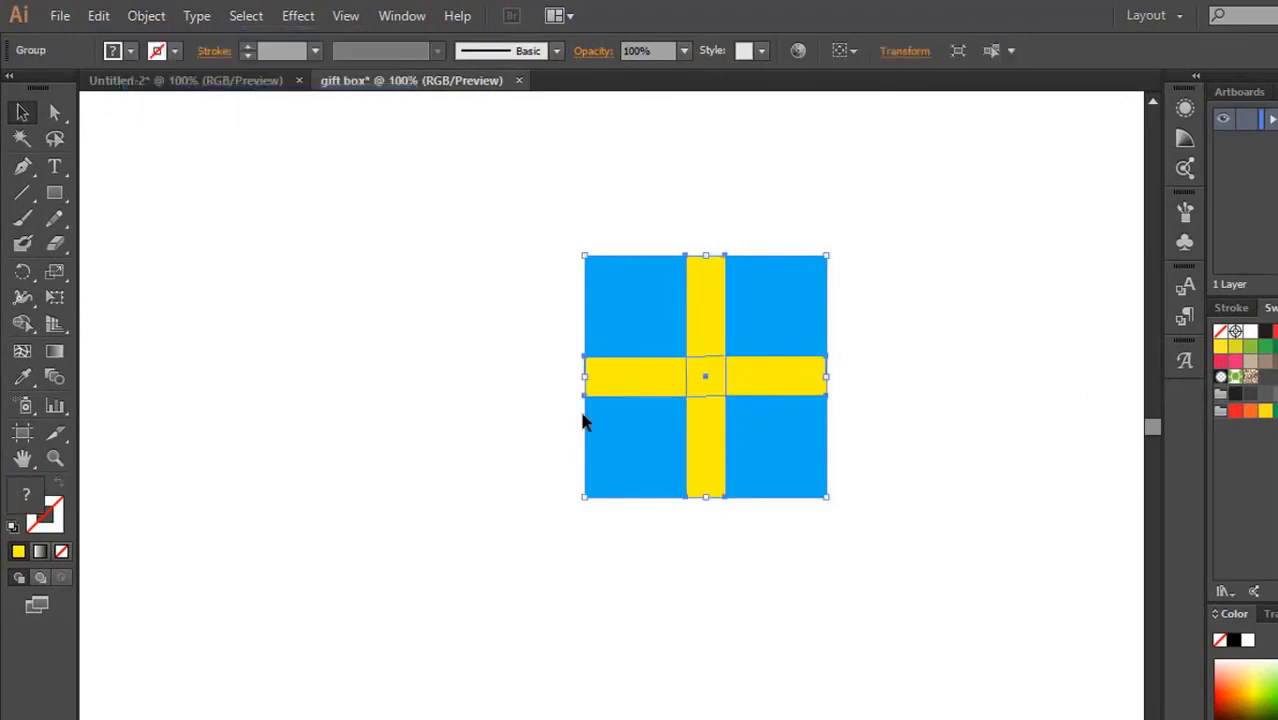
Step: Start the 3D Extrude & Bevel effect on the grouped square and turn on its preview
left_click(296, 18)
mouse_move(315, 134)
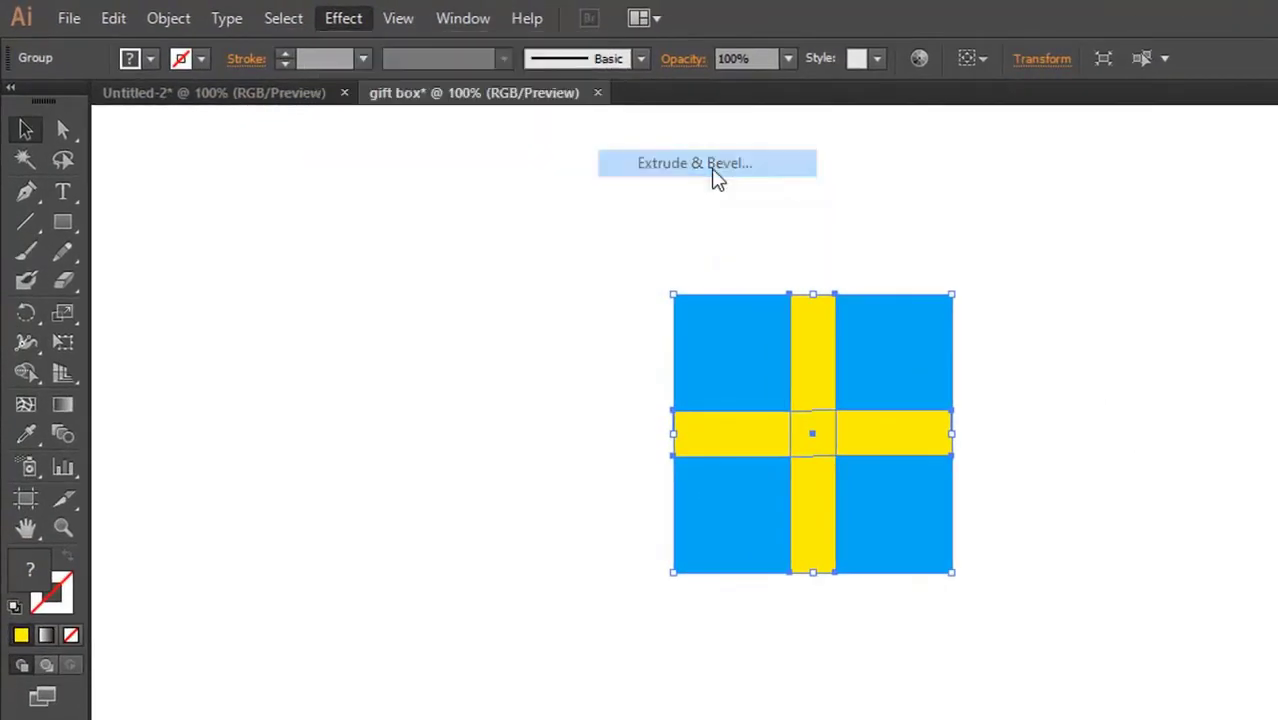
left_click(615, 136)
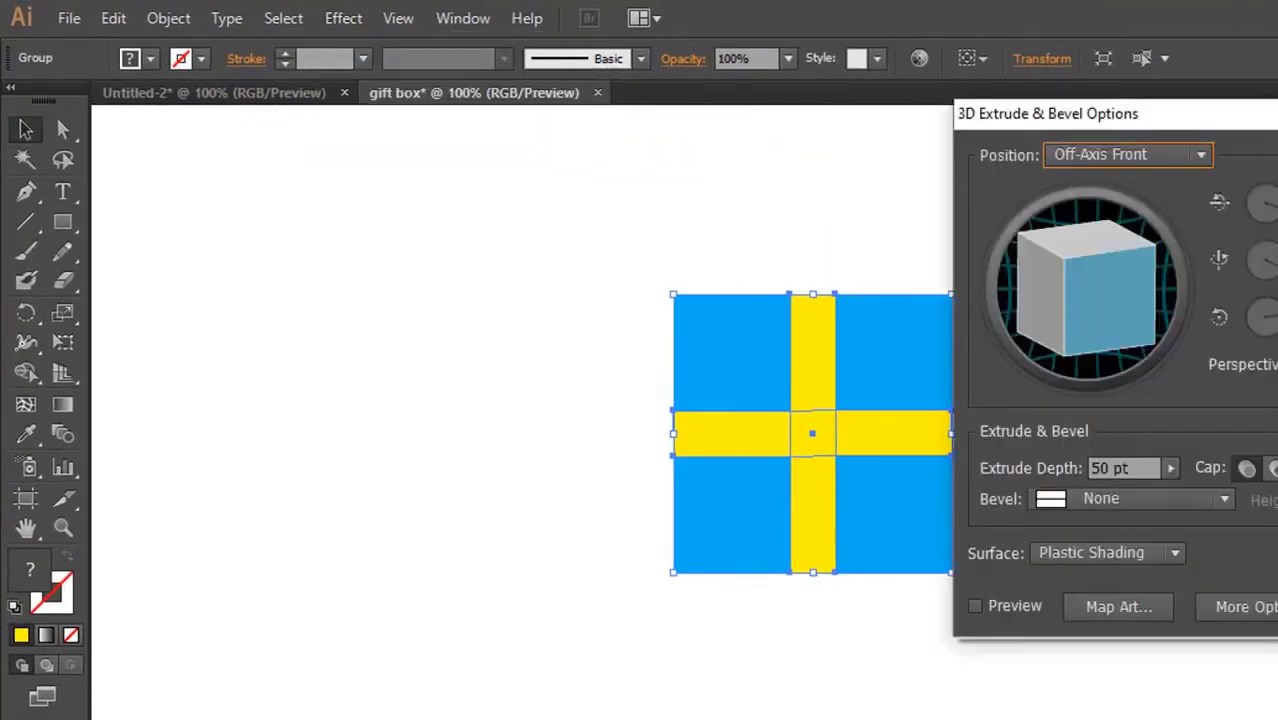
left_click_drag(1188, 118, 1230, 142)
left_click(1017, 630)
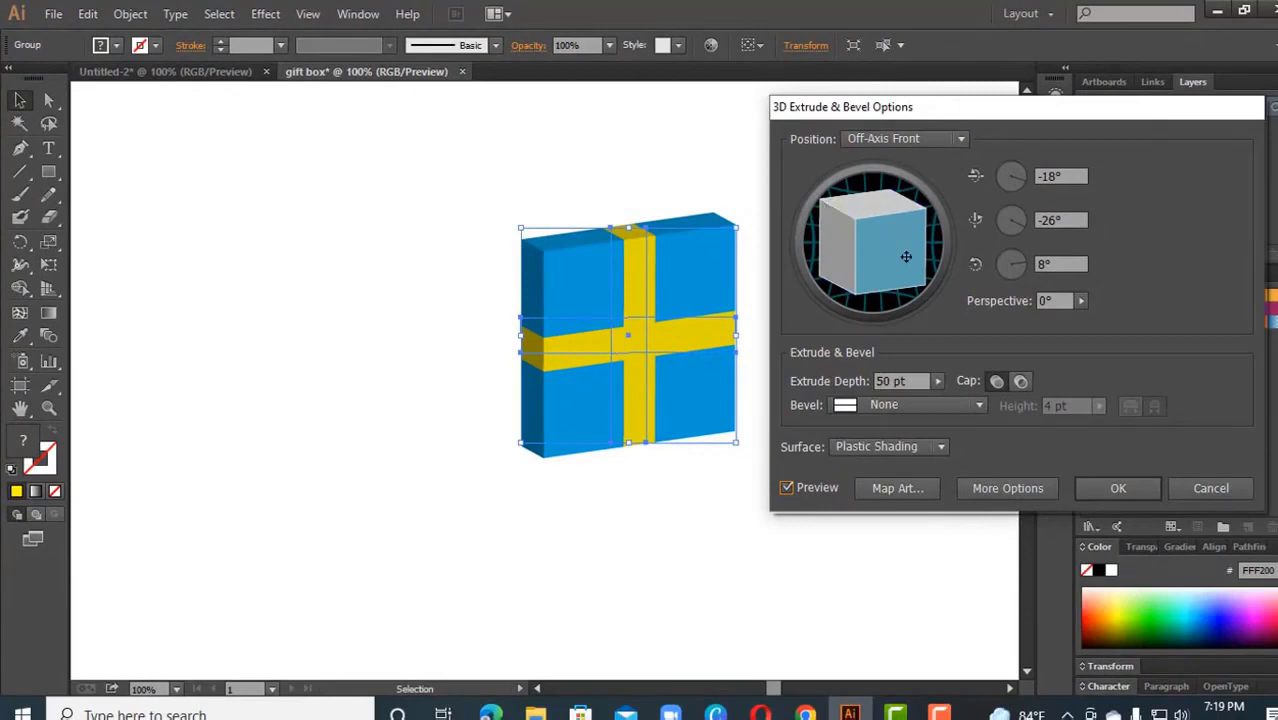
Step: Set the extrusion's rotation angles to 70°, 43° and 13°
mouse_move(906, 257)
left_mouse_down()
mouse_move(873, 240)
mouse_move(887, 251)
mouse_move(888, 233)
mouse_move(833, 240)
left_mouse_up()
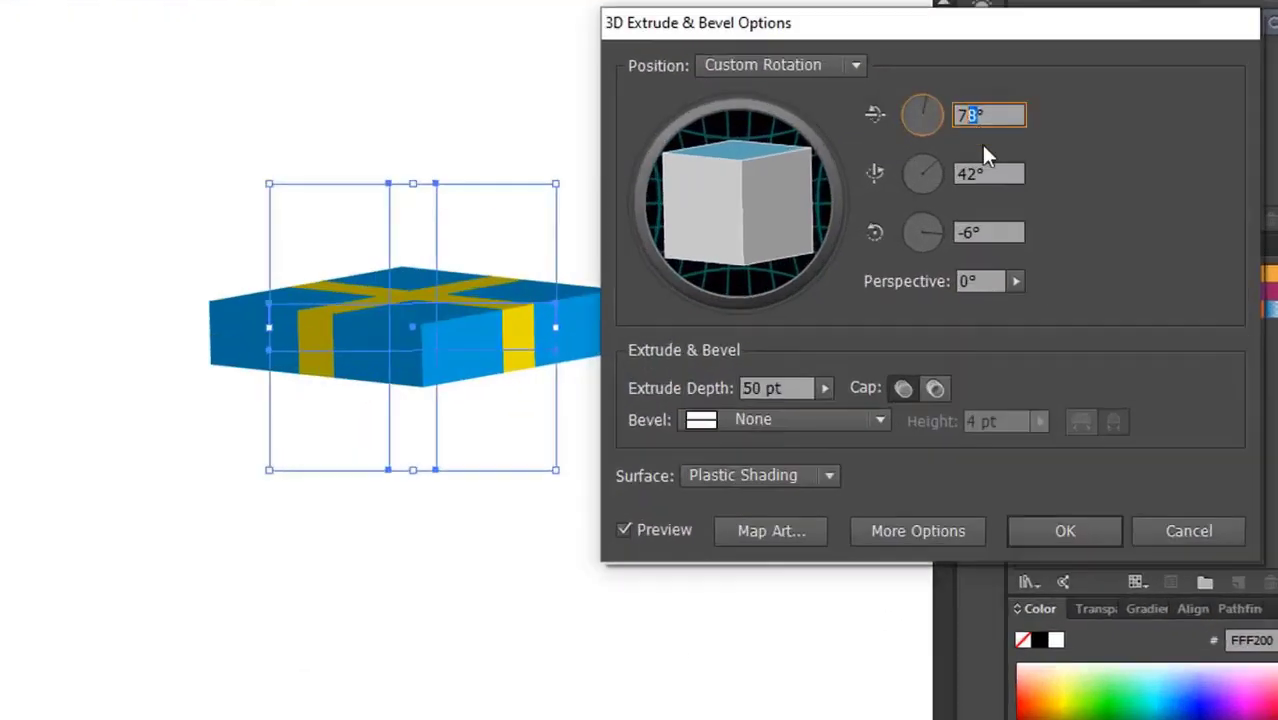
type("70")
key("Tab")
type("43")
key("Tab")
type("13")
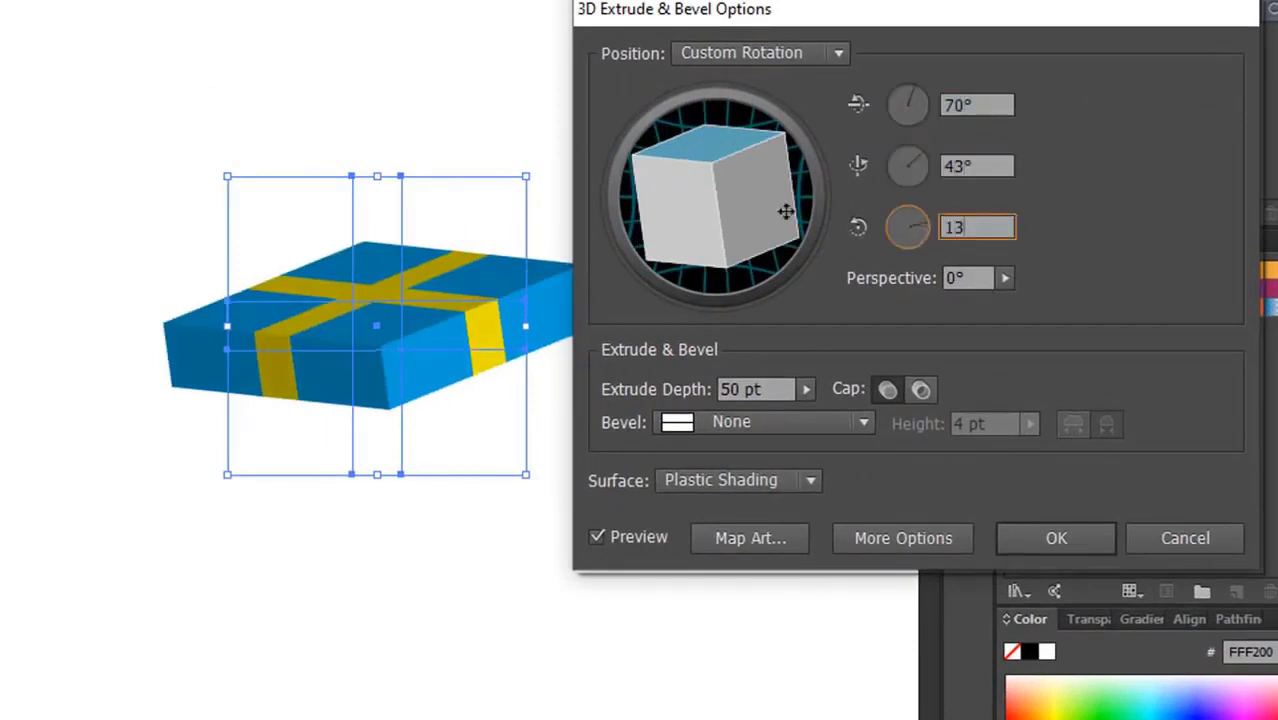
Step: Rotate the extruded box freehand to about 73°, 43° and -9° and apply the 3D effect
left_click_drag(786, 211, 670, 188)
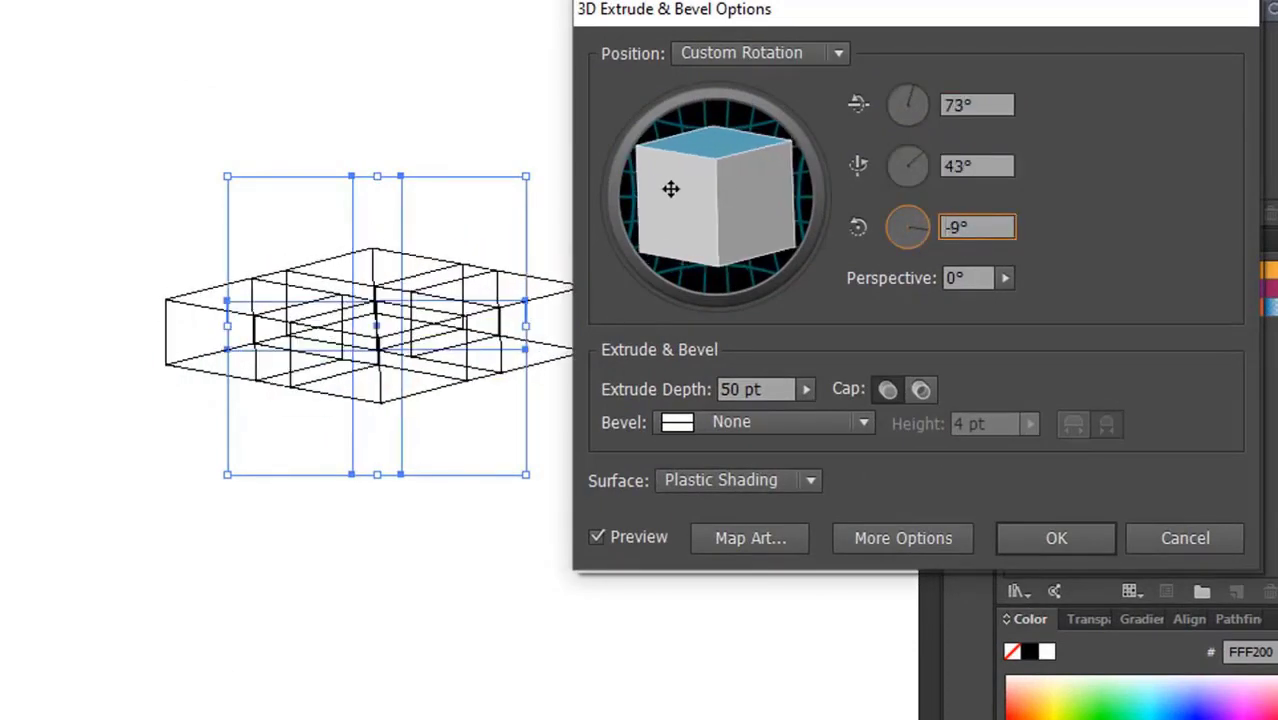
left_click(1073, 546)
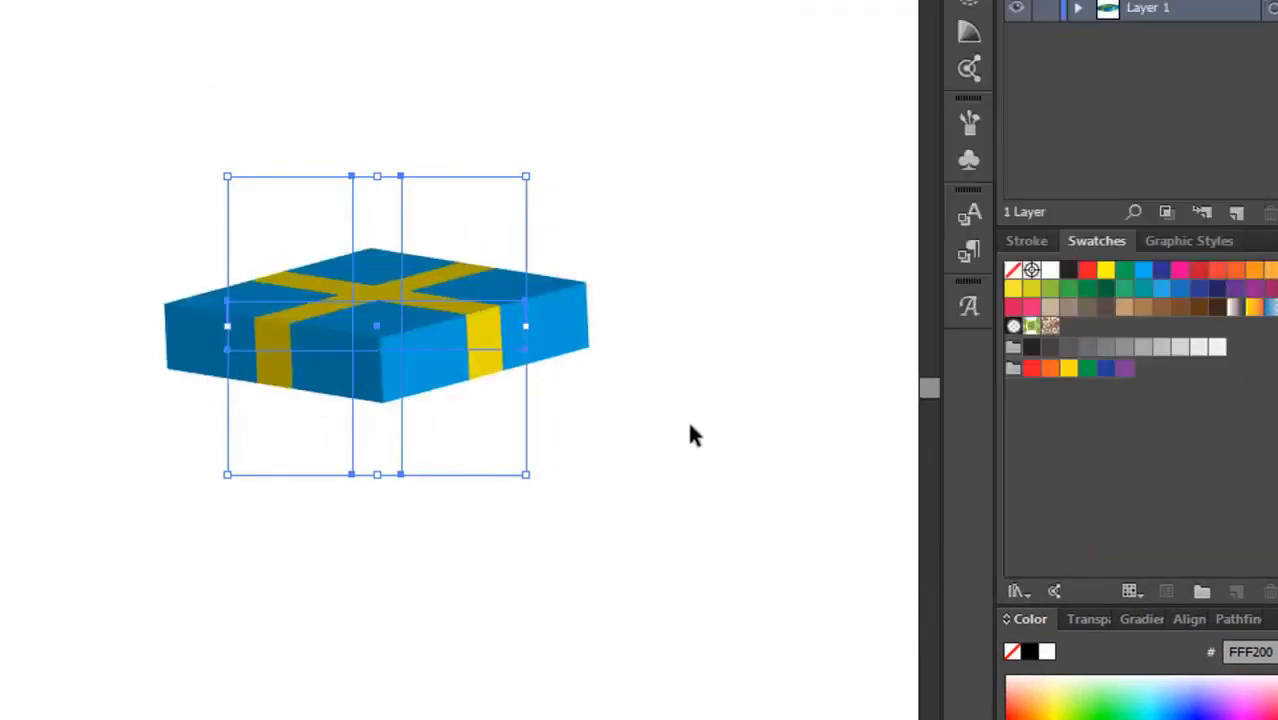
Step: Place a copy of the 3D box about 284 px right and 148 px up, and move the original slightly left
left_click(144, 168)
left_click_drag(409, 379, 809, 169)
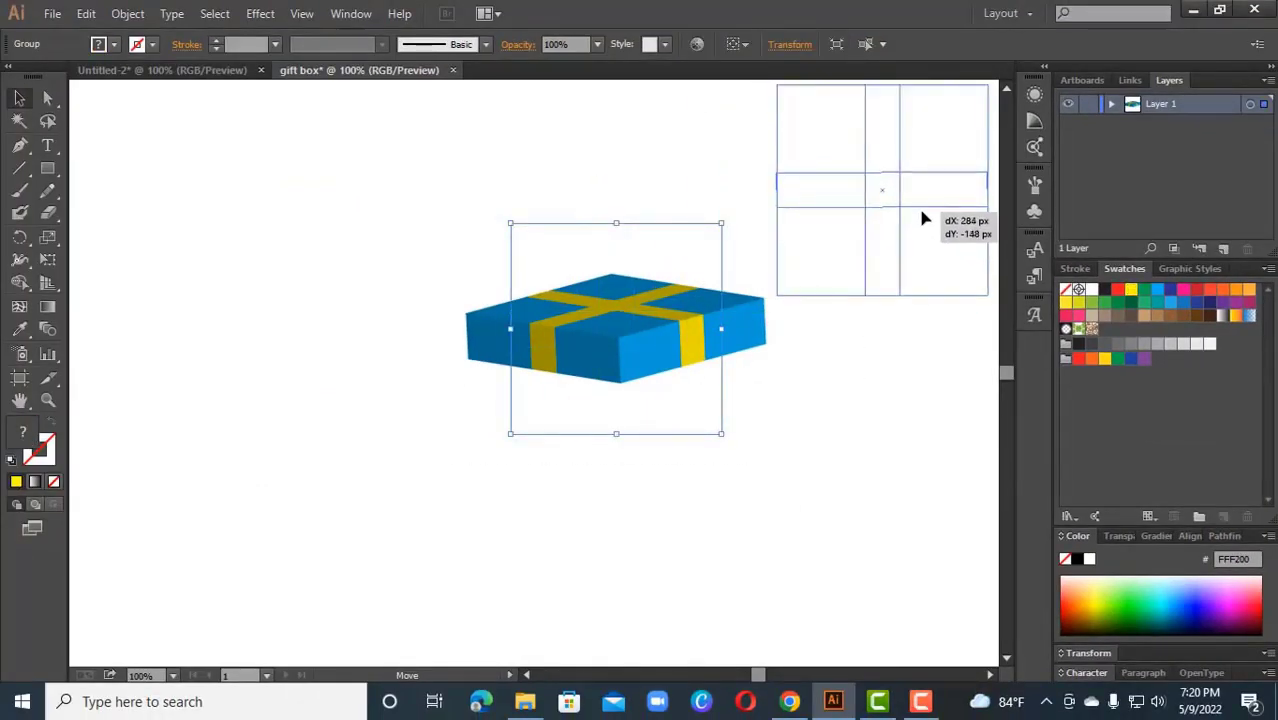
left_click_drag(922, 218, 922, 218)
left_click_drag(618, 338, 495, 310)
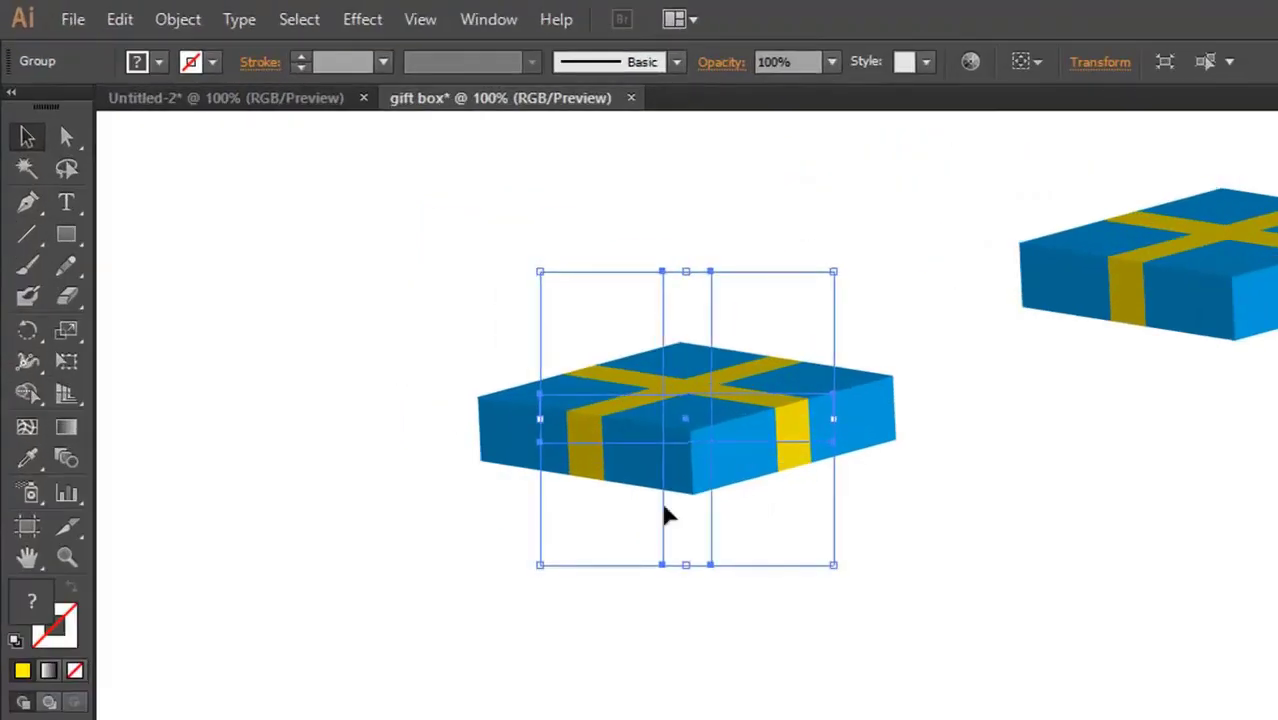
Step: Expand the appearance of the original 3D box into editable shapes and start ungrouping it
left_click(127, 13)
left_click(273, 342)
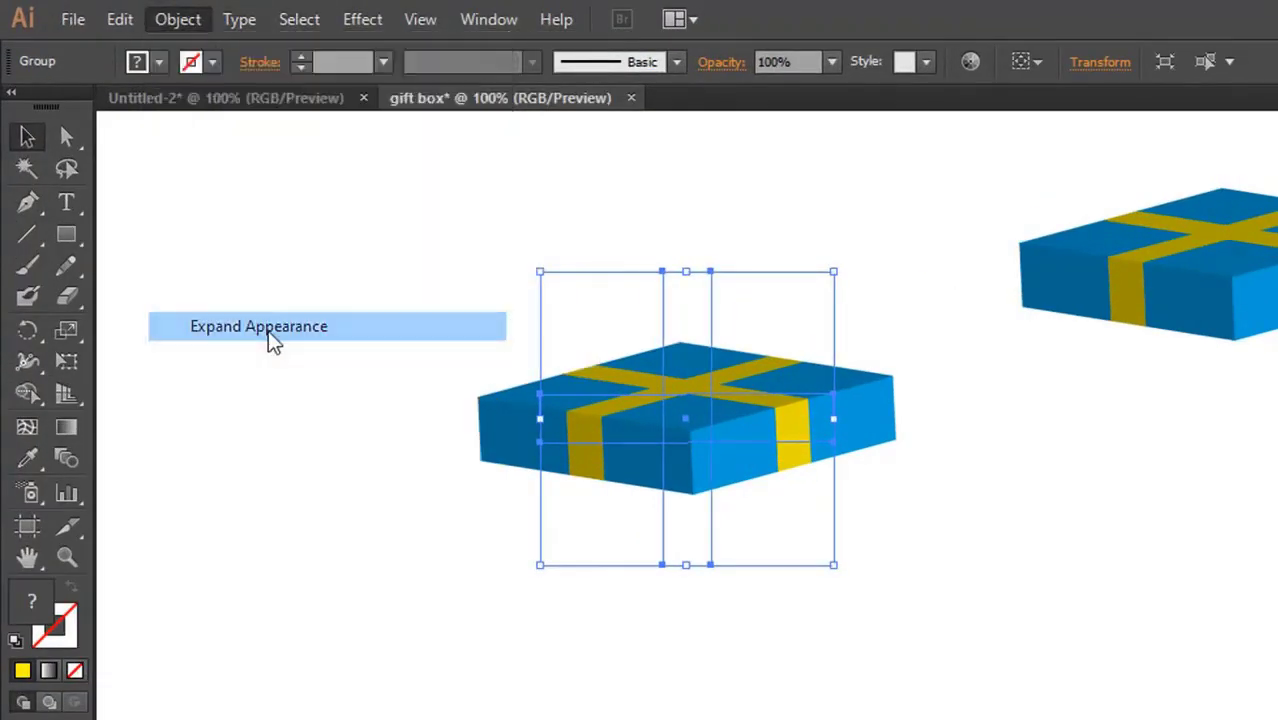
right_click(687, 447)
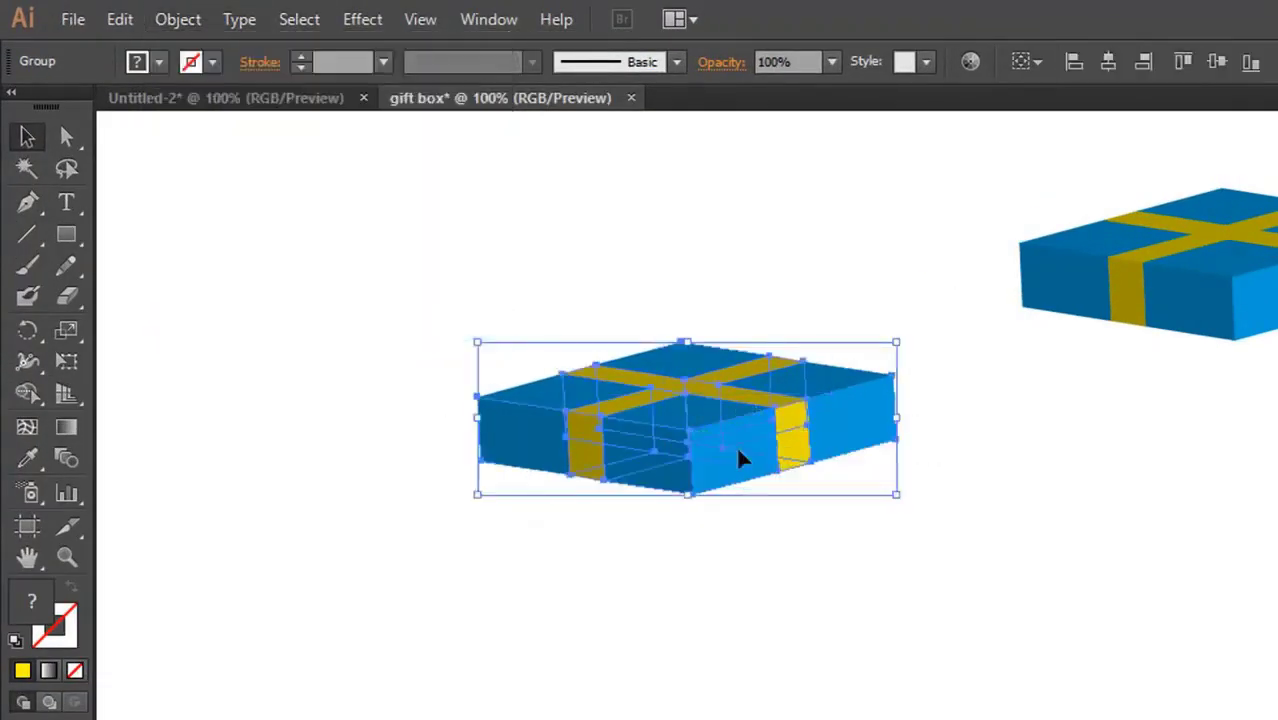
Step: Fully ungroup the expanded box and replace the unexpanded copy at its upper right with a duplicate of the ungrouped paths
left_click(800, 588)
right_click(783, 584)
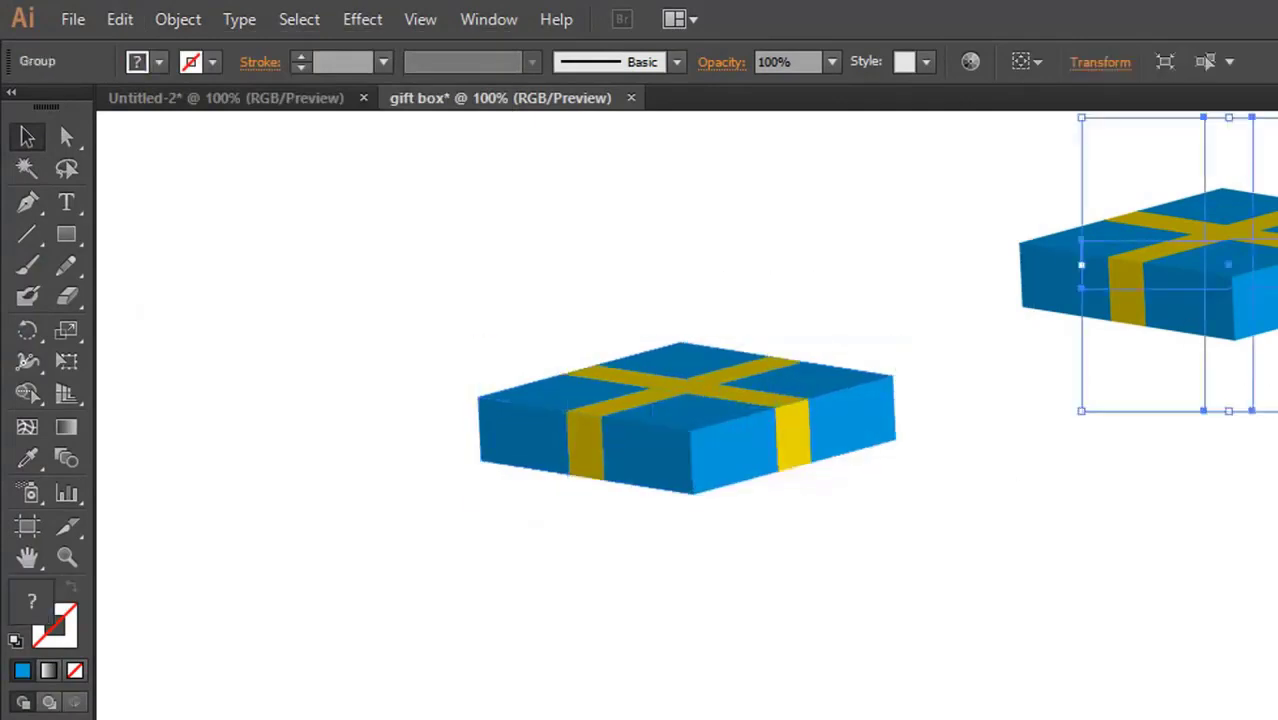
left_click_drag(814, 395, 1176, 243)
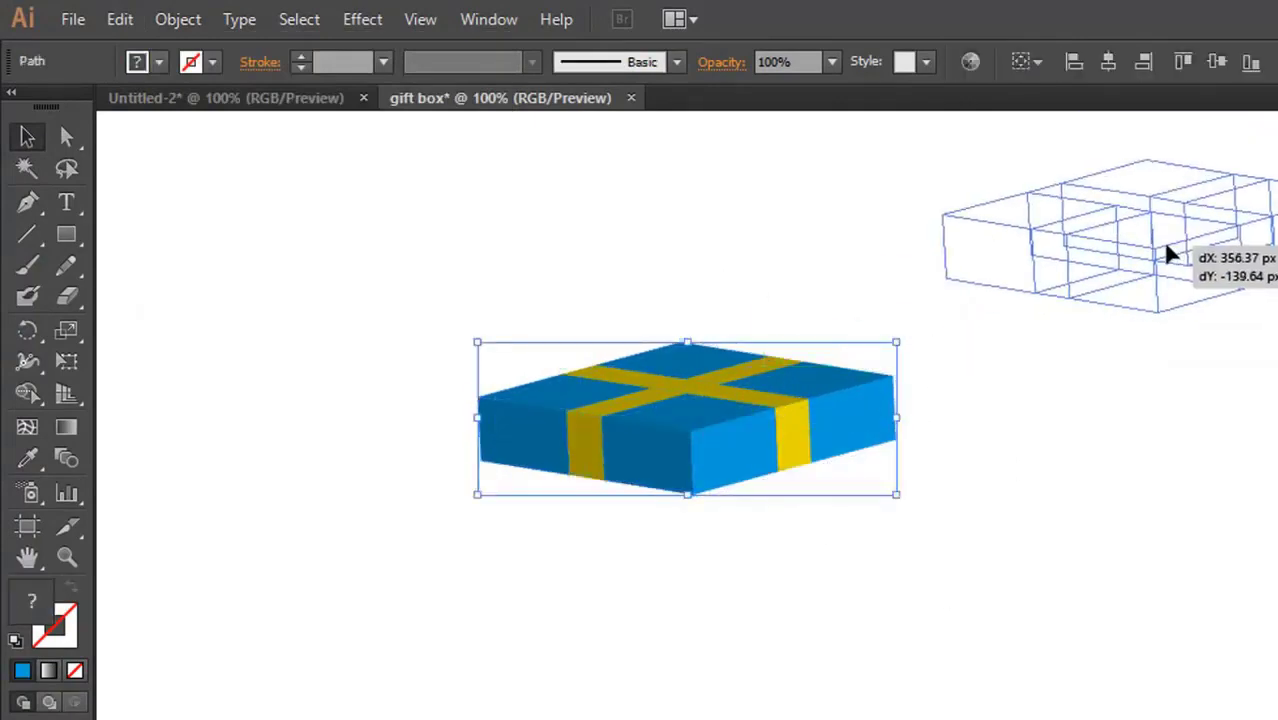
Step: Give all paths of the lower box a dark grey 0.5 pt stroke
left_click_drag(962, 456, 530, 352)
double_click(58, 574)
key("Return")
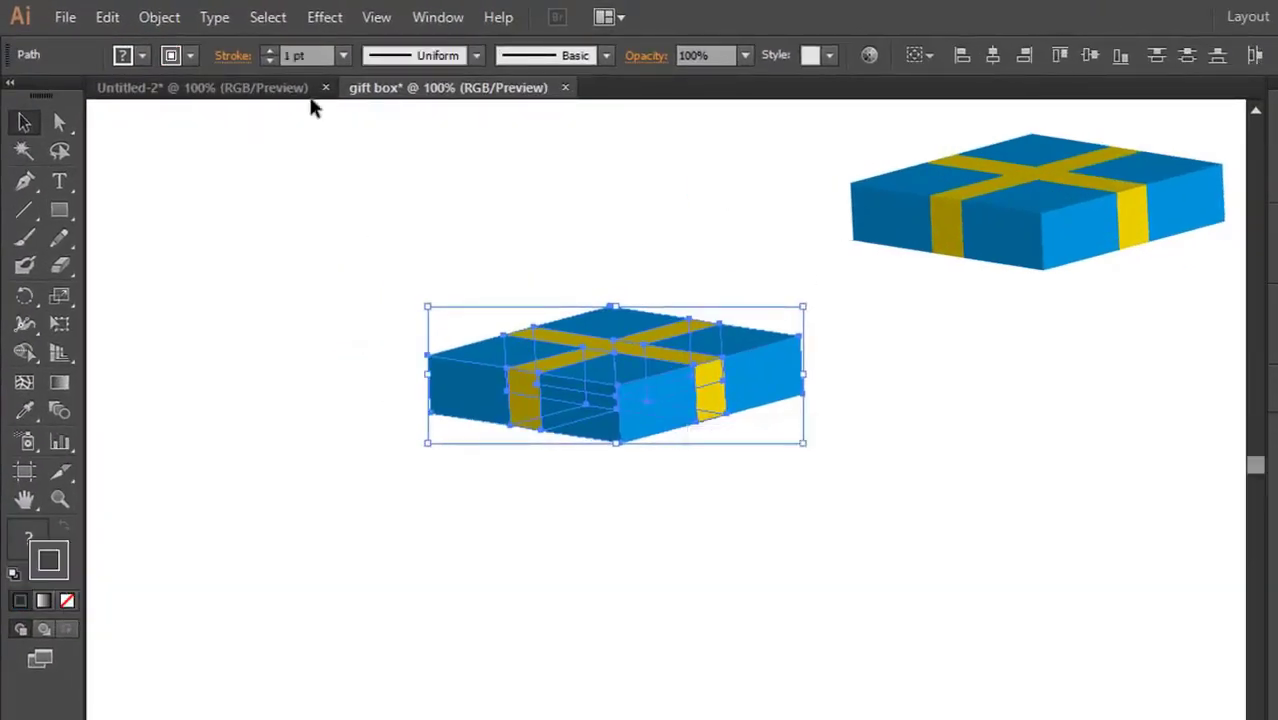
left_click(344, 55)
left_click(370, 103)
Step: Remove the fill from the lower box's paths so it is a wireframe
left_click(23, 531)
key("slash")
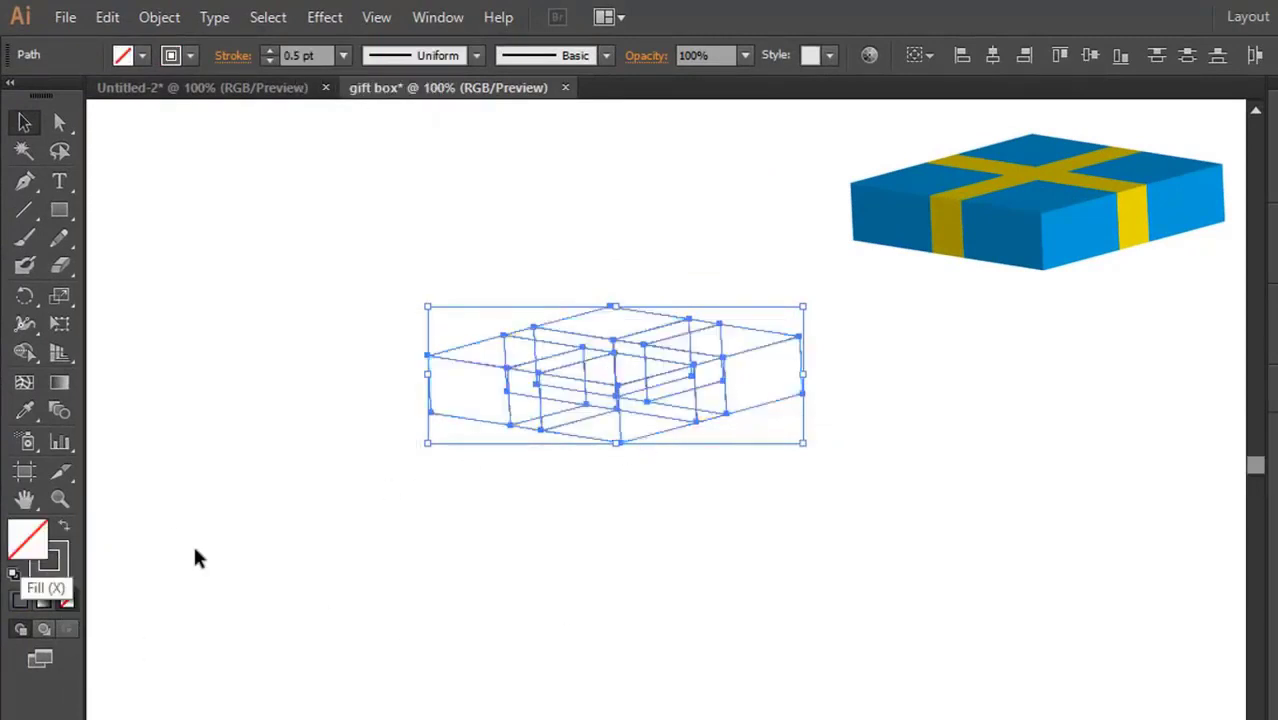
left_click(698, 615)
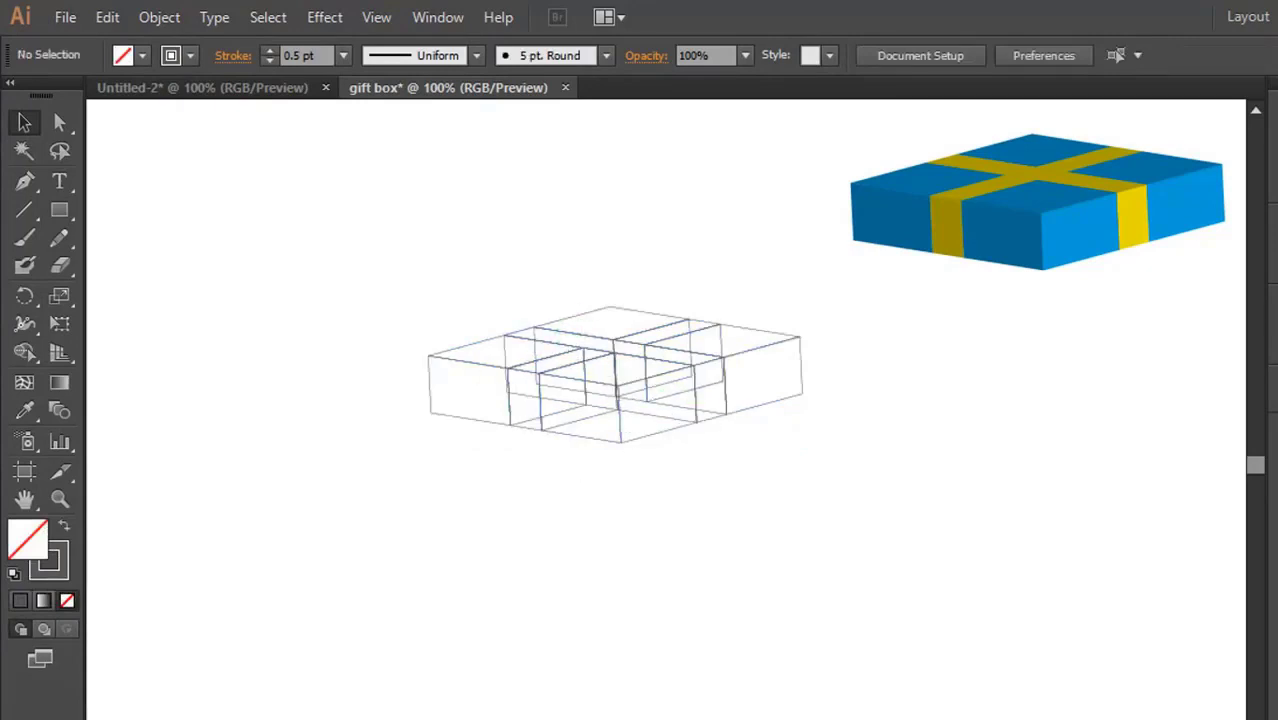
Step: Expand Layer 1's contents and hide and reshow the layer and a single face path of the coloured box
left_click(1068, 104)
left_click(1068, 104)
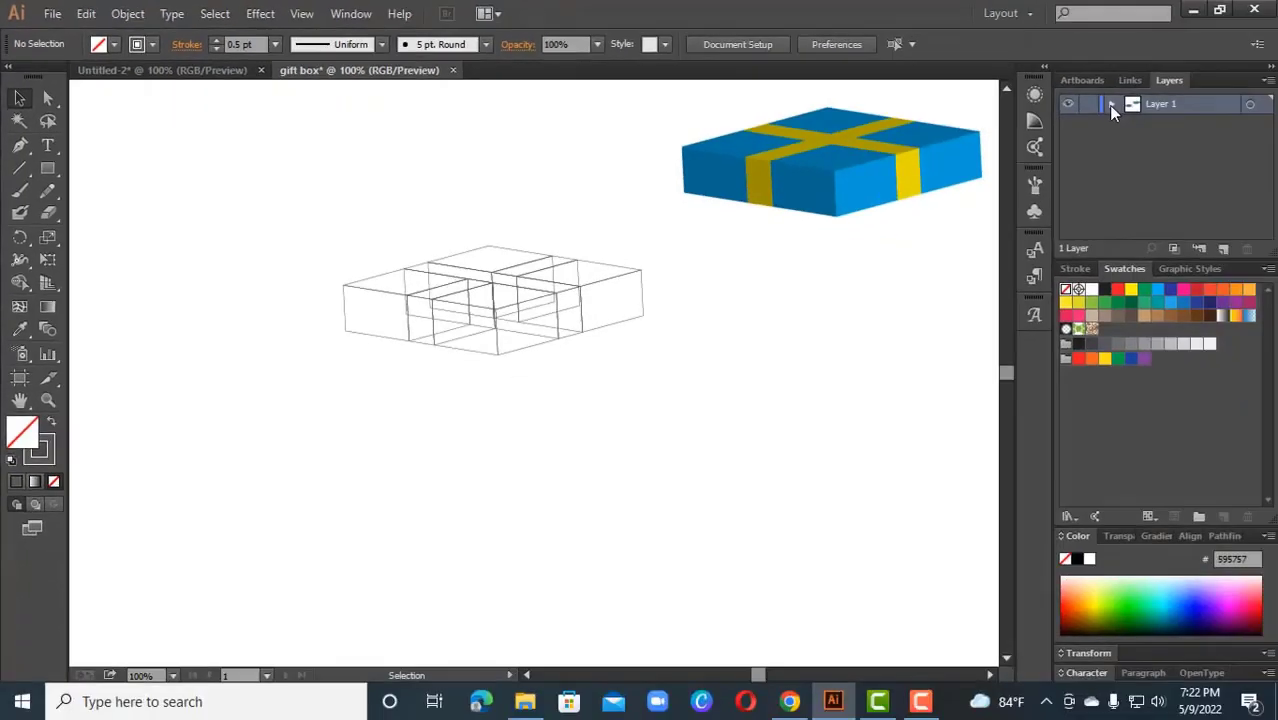
left_click(1111, 104)
left_click_drag(1266, 123, 1266, 126)
left_click(1068, 148)
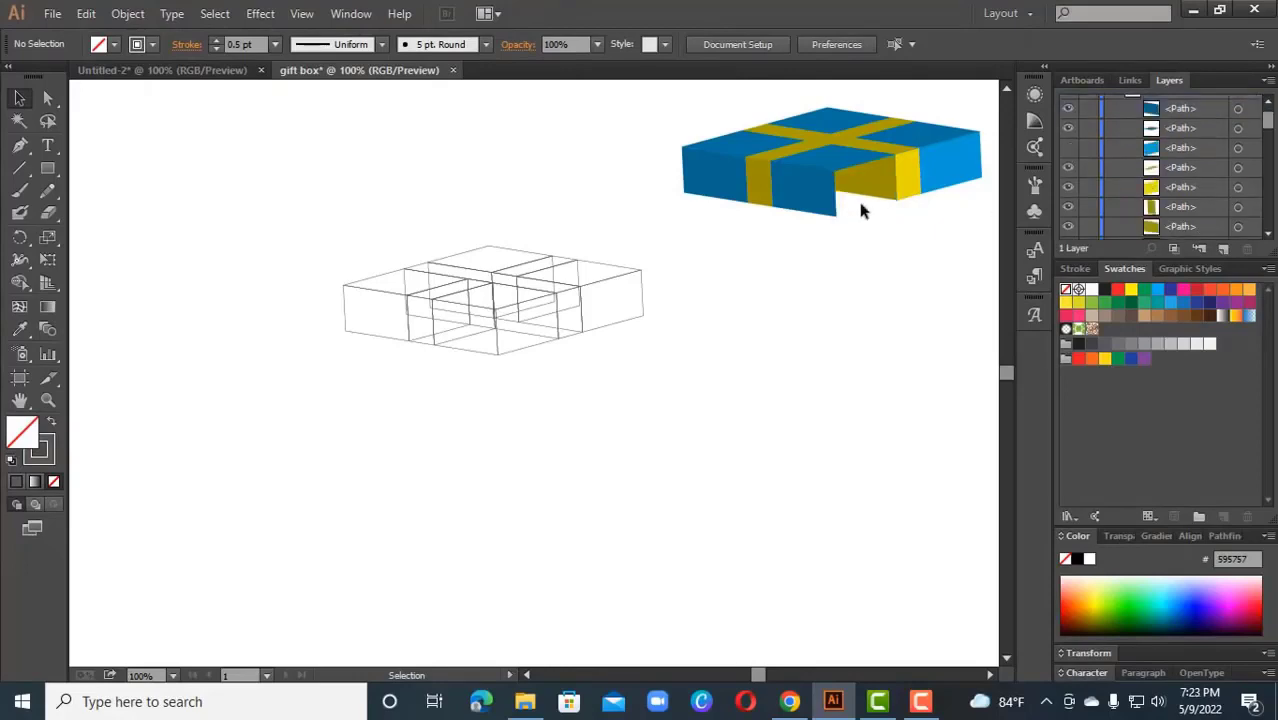
left_click(1068, 148)
Step: Group all paths of the coloured box and check the group by hiding and reshowing it
left_click_drag(649, 104, 974, 228)
key("ctrl+g")
scroll(1072, 156, "up", 1)
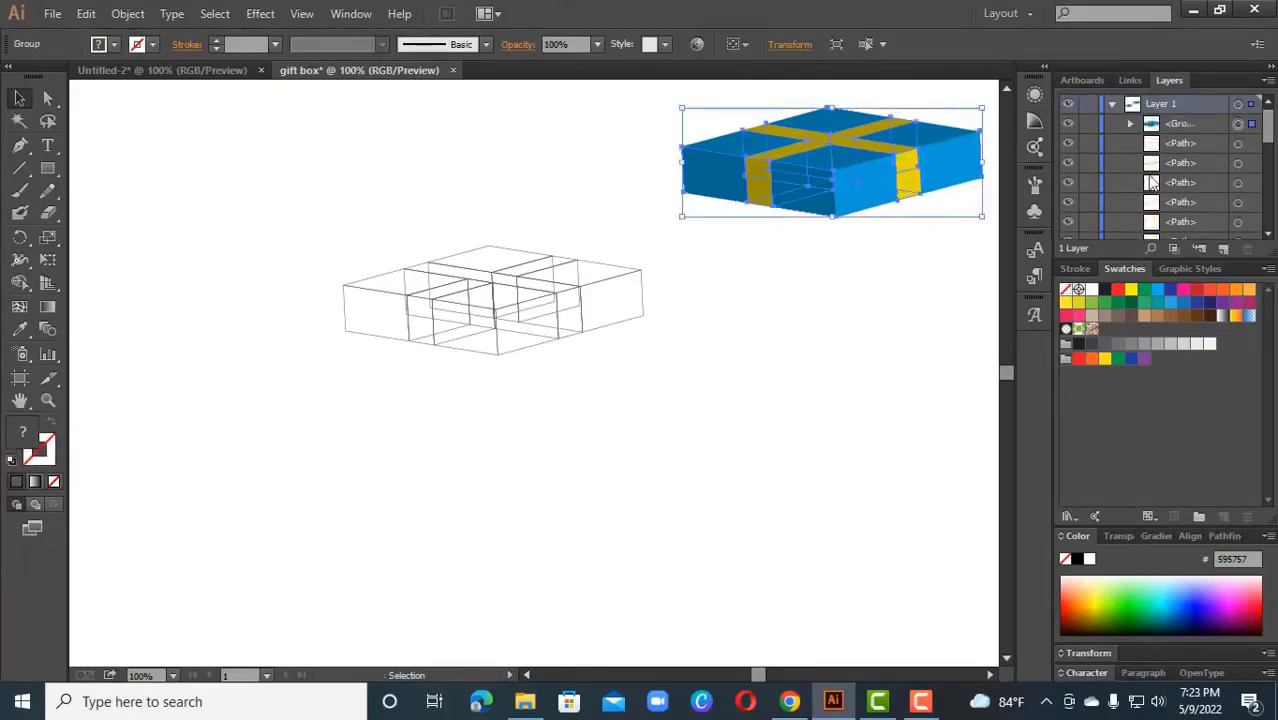
left_click(1068, 127)
left_click(1068, 124)
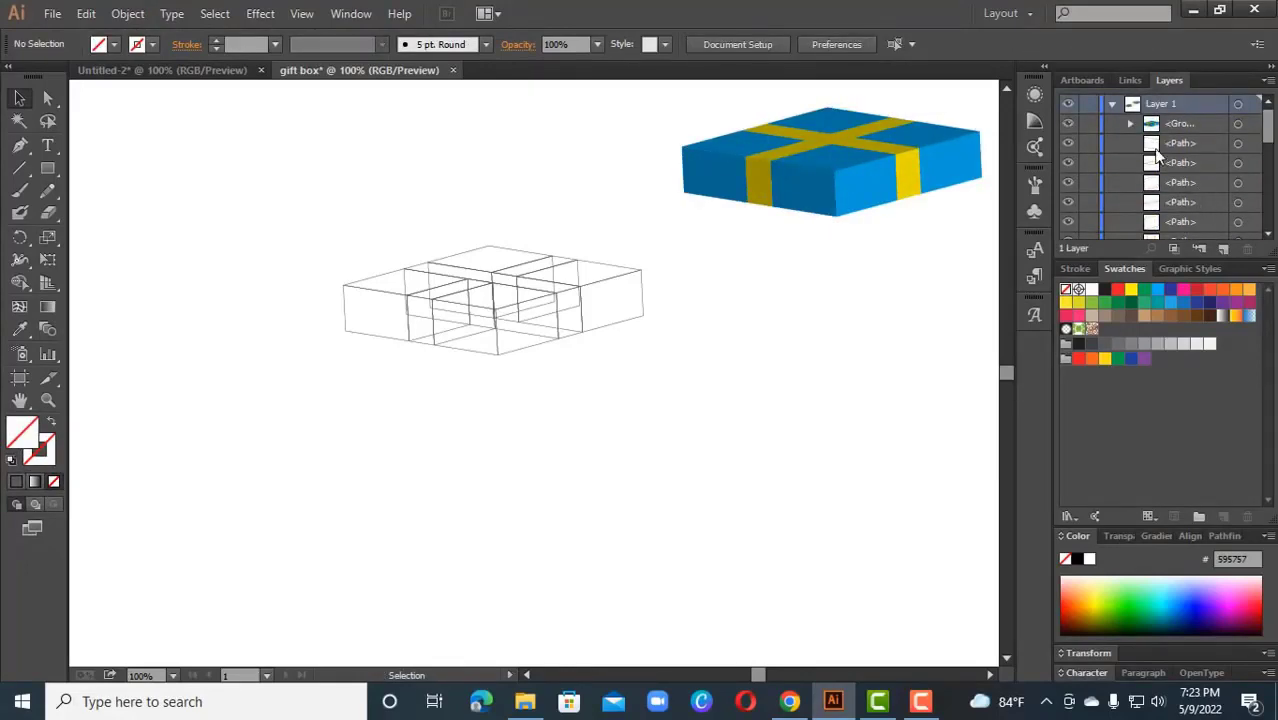
Step: Select the cross-shaped ribbon on the wireframe box's top face and fill it with black
scroll(1155, 150, "down", 4)
key("a")
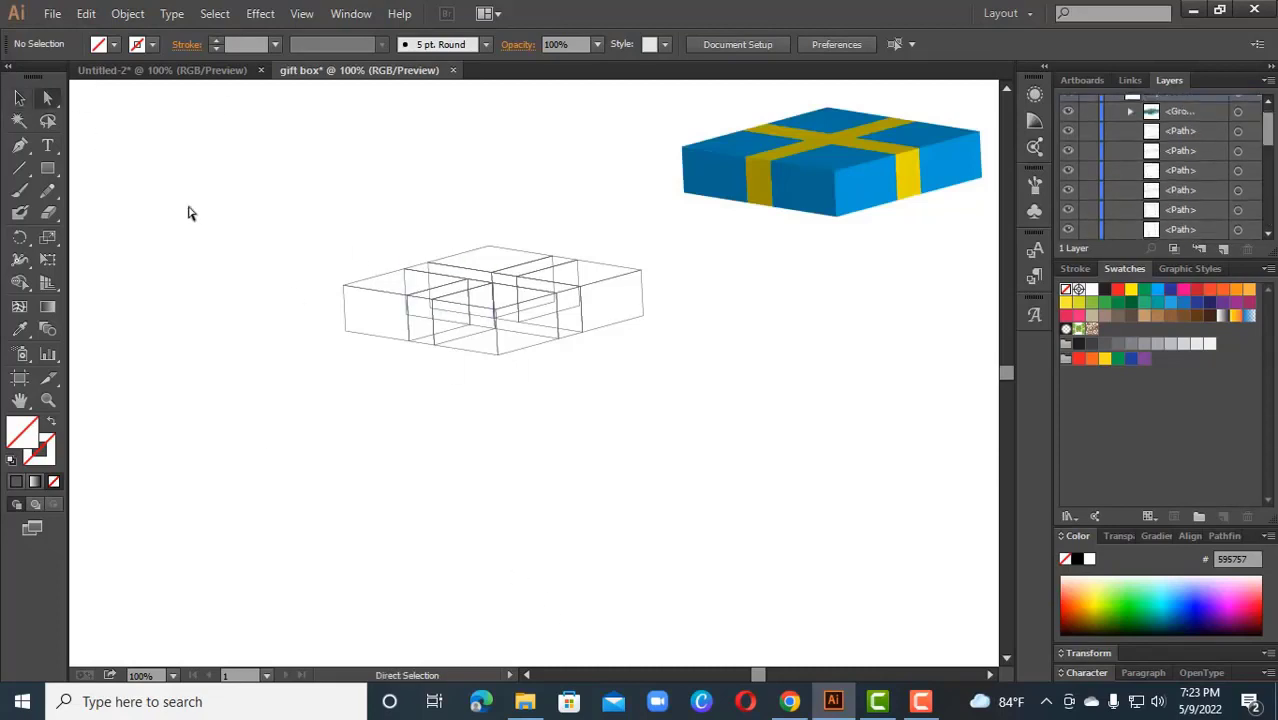
left_click(19, 97)
left_click(47, 97)
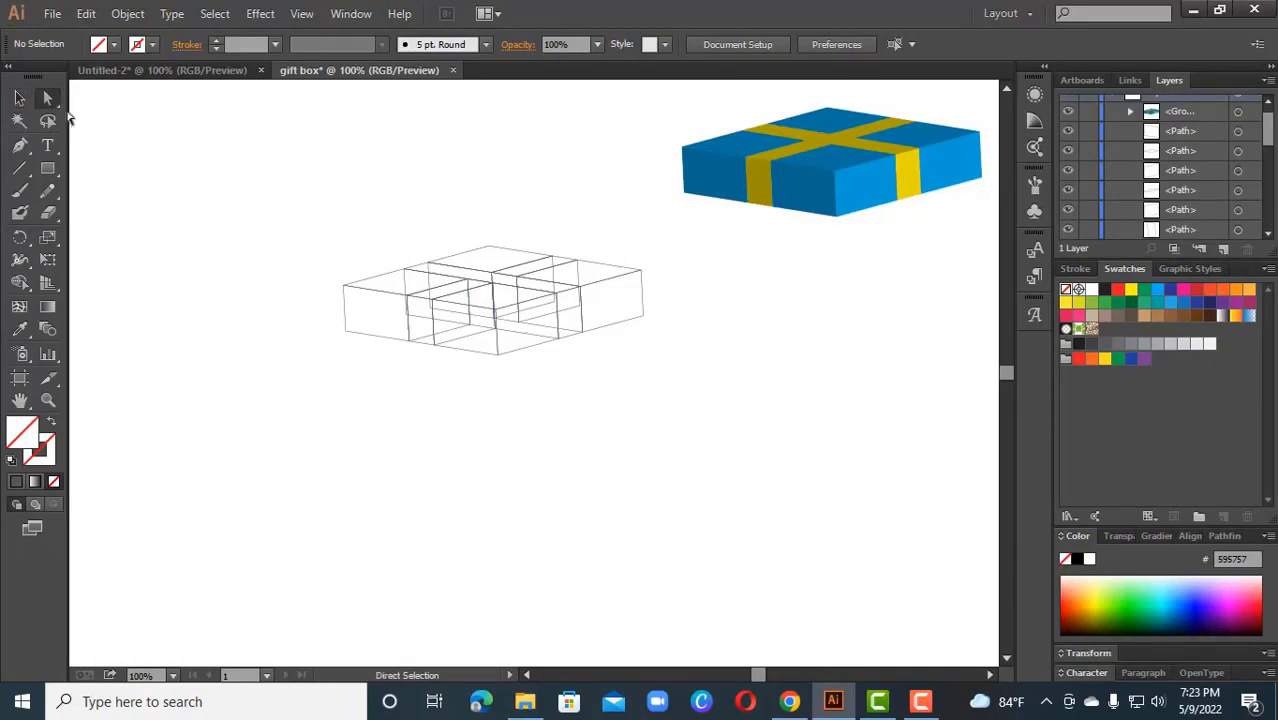
left_click(454, 268)
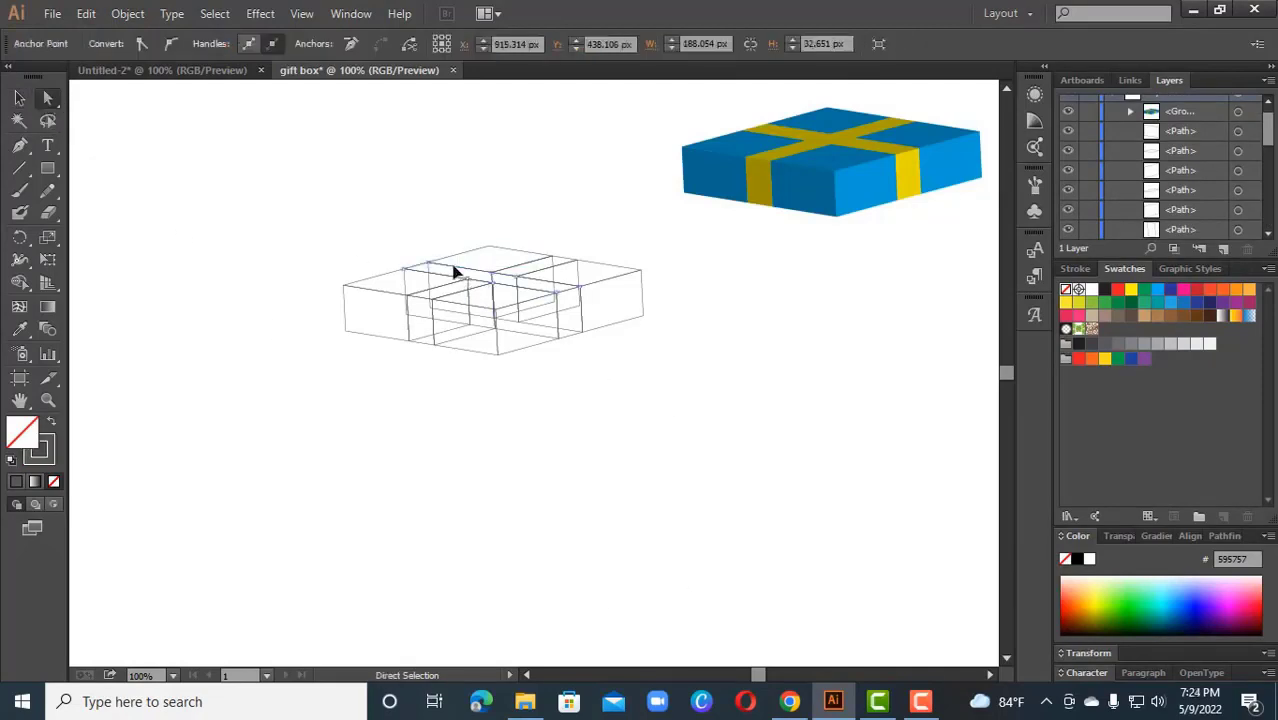
left_click(547, 258, "shift")
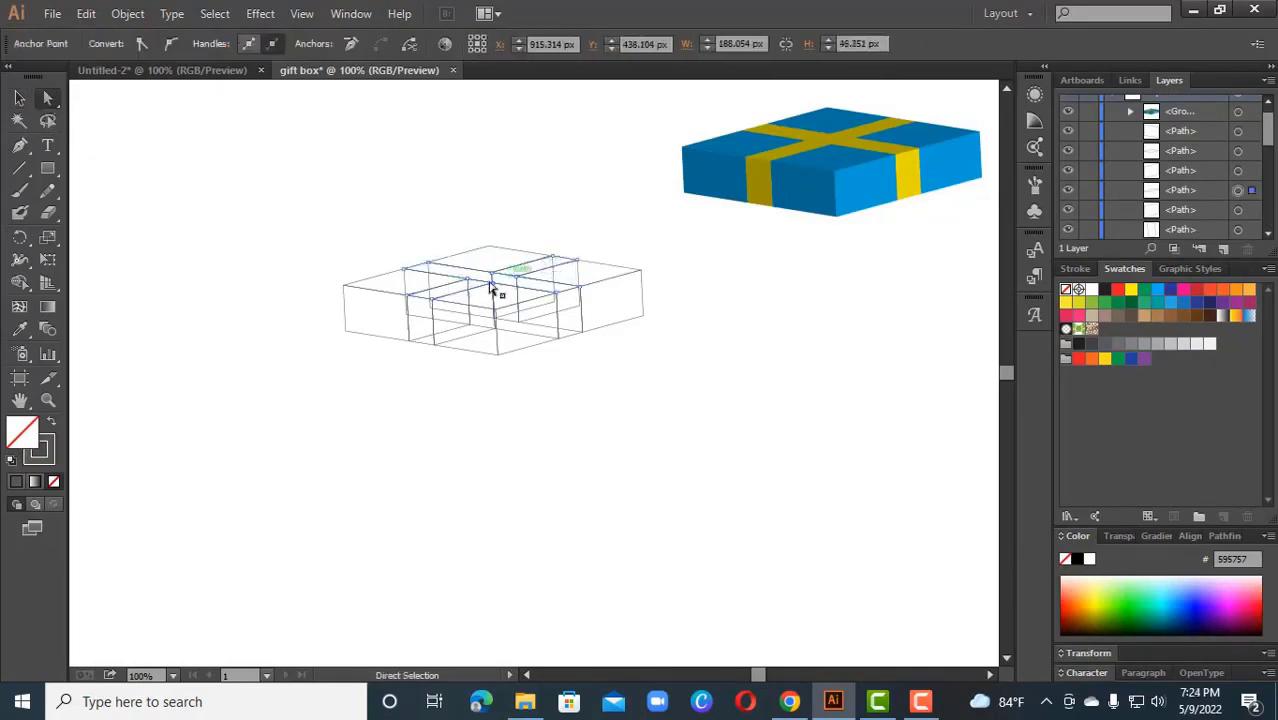
left_click(1157, 290)
left_click(1105, 290)
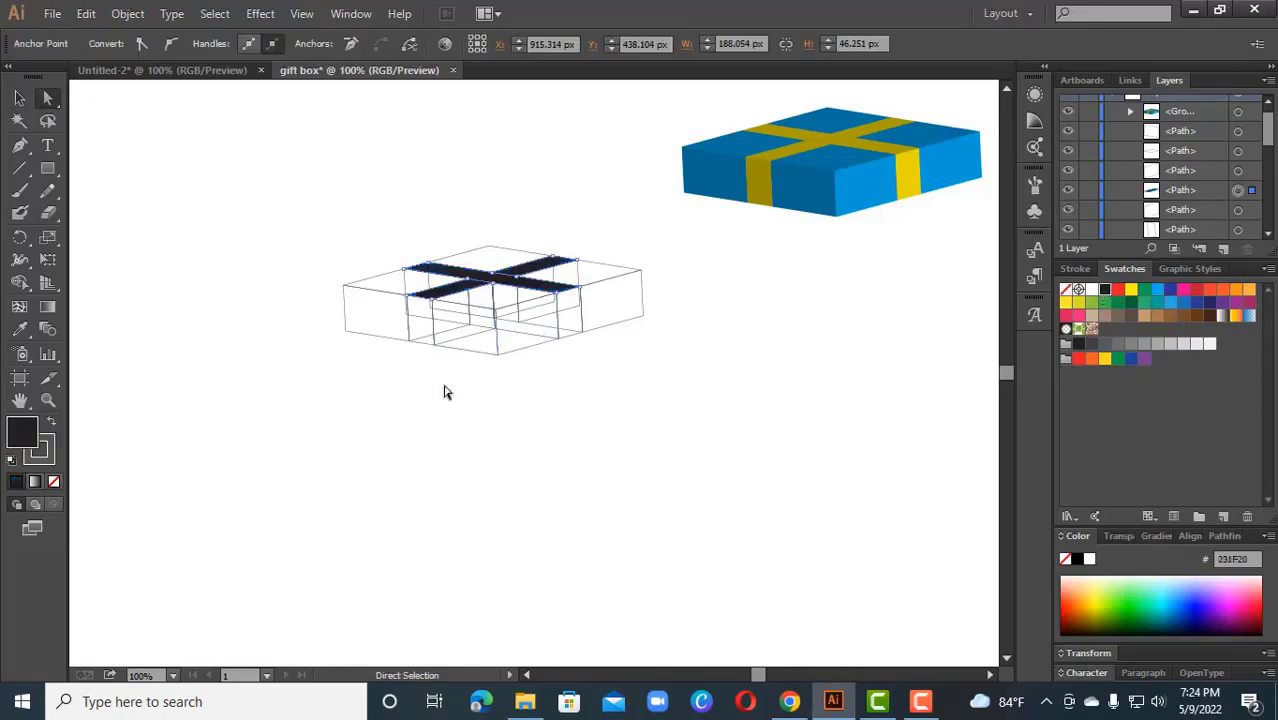
left_click(446, 388)
Step: Fill the wireframe box's four top corner panels with the dark blue sampled from the coloured box using the Eyedropper
left_click(460, 254)
left_click(489, 290)
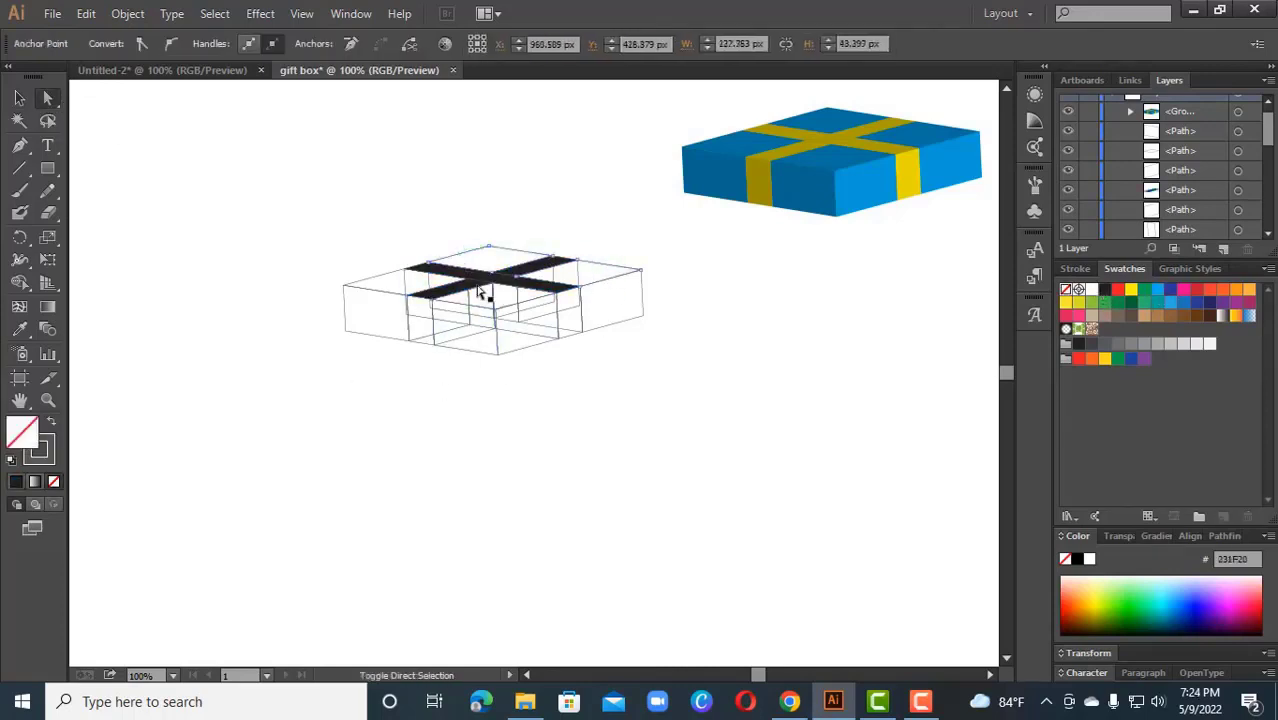
double_click(19, 329)
left_click(806, 534)
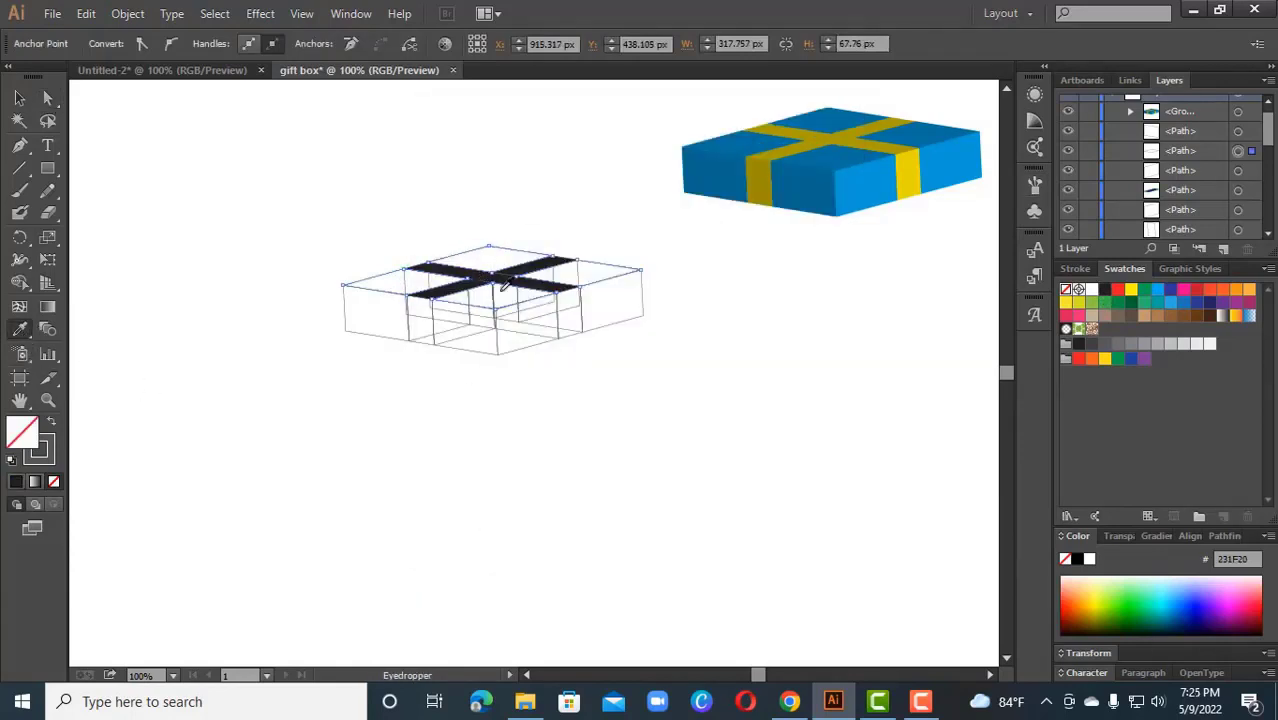
left_click(835, 152)
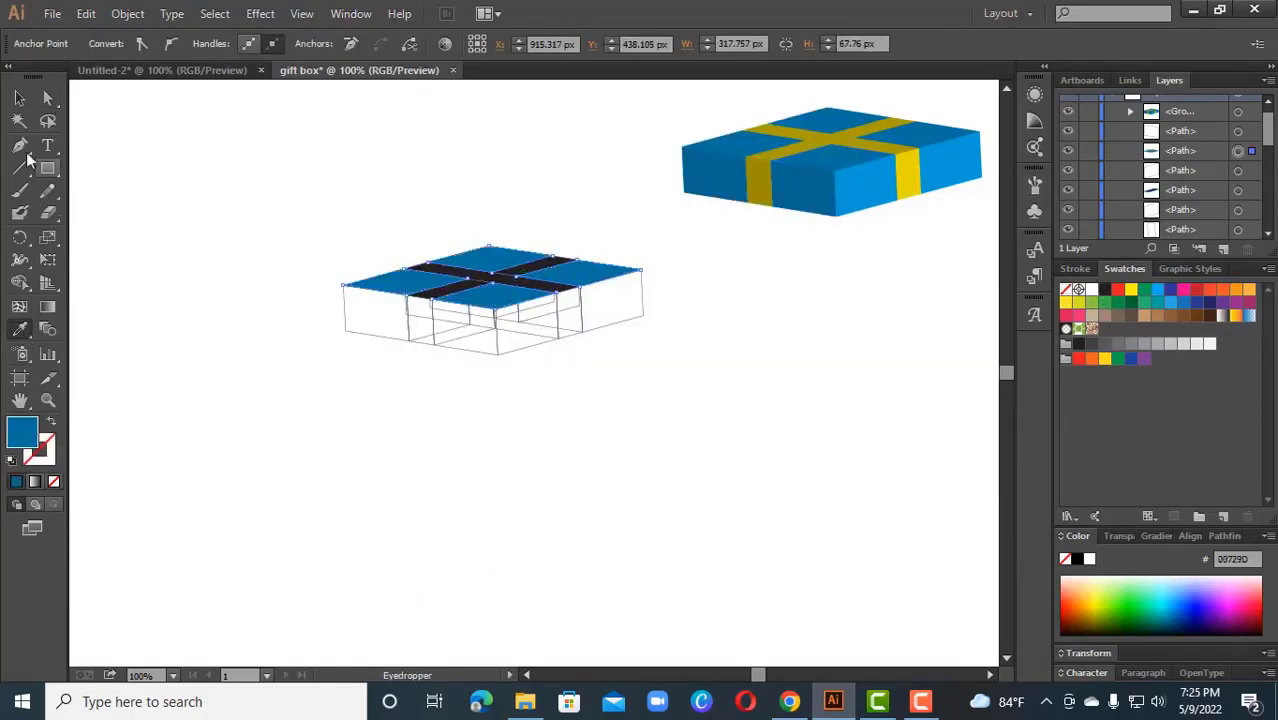
Step: Group the black cross ribbon, check the group by hiding and reshowing it, and target it in the layer list
left_click(19, 98)
left_click(320, 205)
left_click(516, 277)
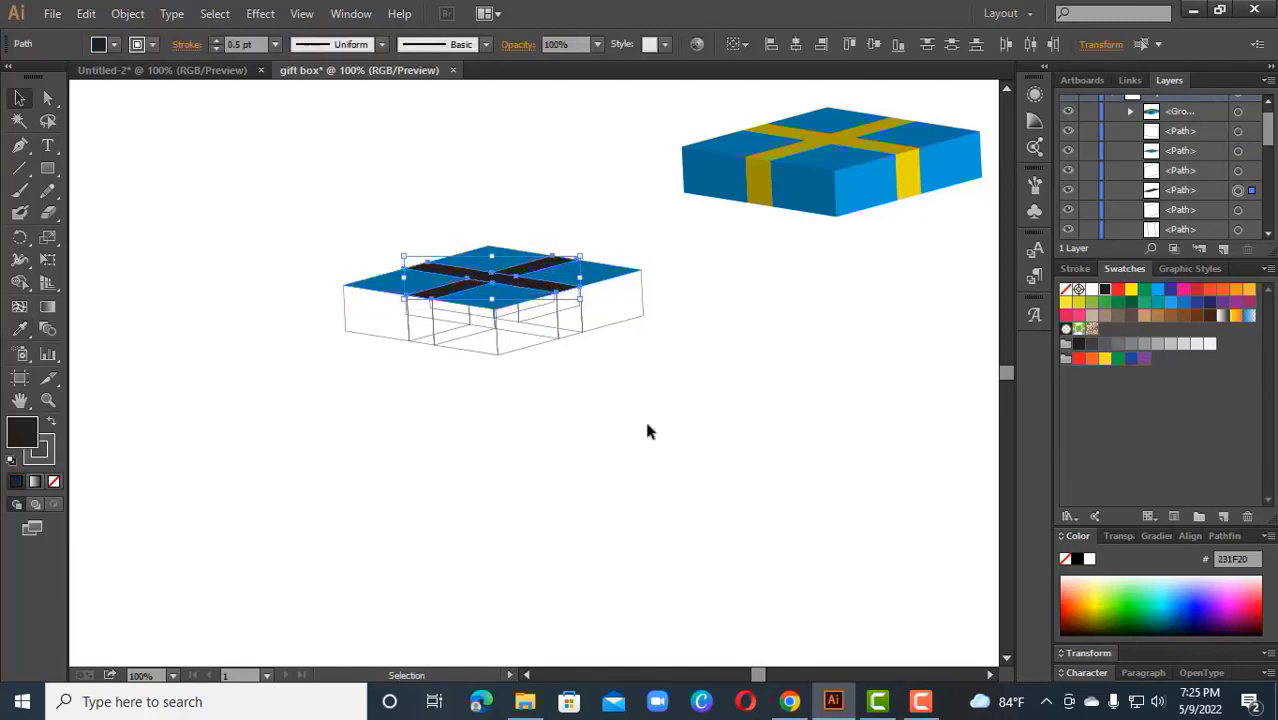
left_click(137, 15)
left_click(154, 84)
left_click_drag(561, 291, 640, 450)
key("ctrl+z")
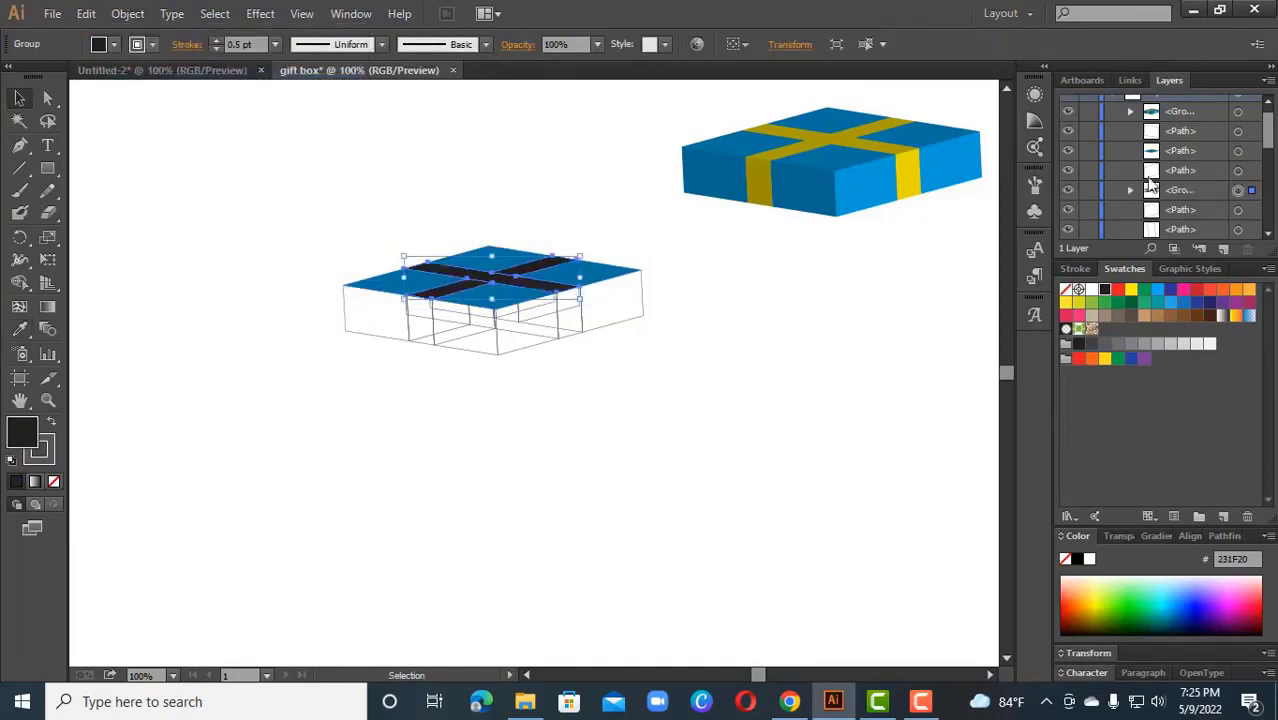
left_click(1068, 190)
left_click(1068, 190)
left_click(1252, 191)
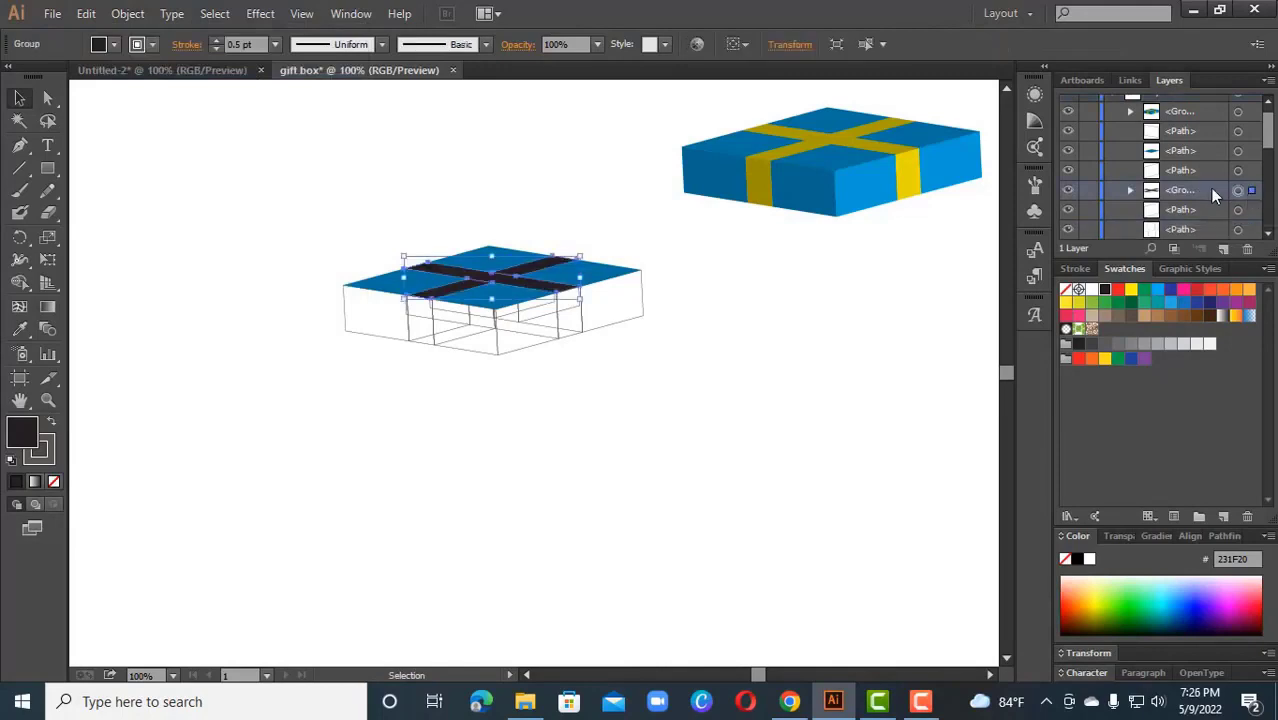
Step: Duplicate the black cross group, select the lower copy and lock the upper one
left_click_drag(1211, 189, 1223, 249)
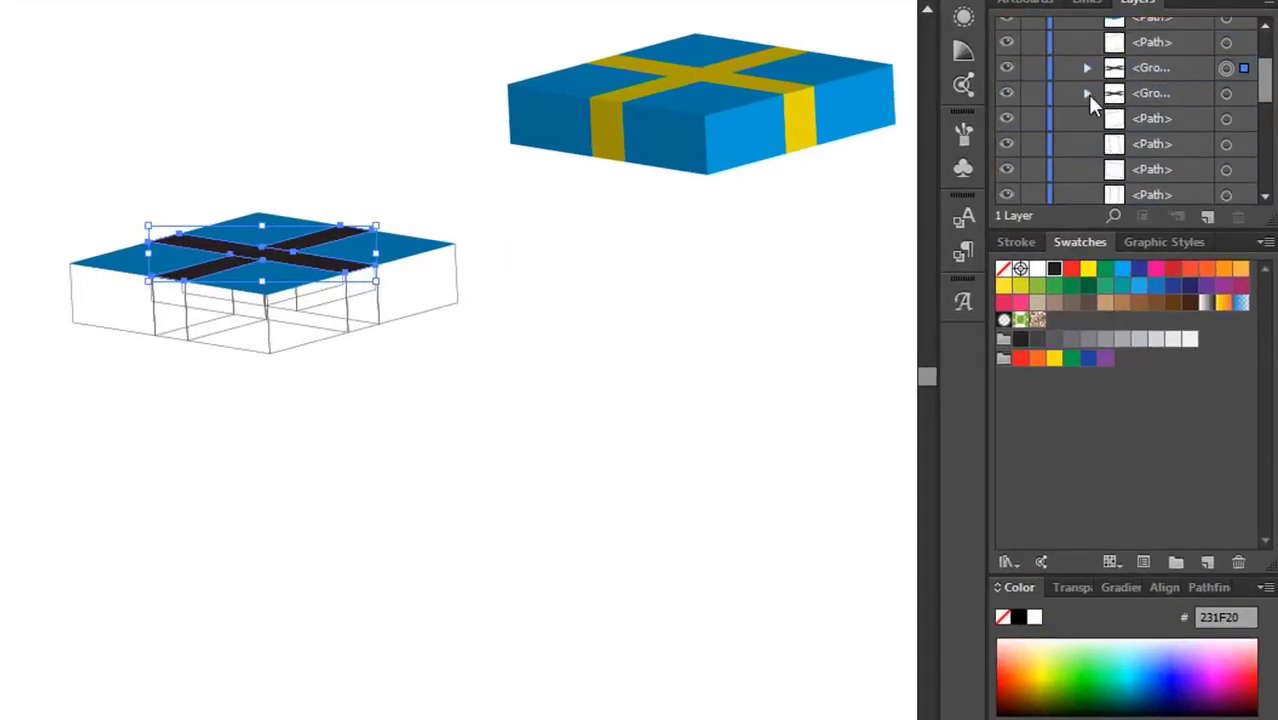
left_click(1244, 93)
left_click(1033, 67)
Step: Add the blue top panels to the selected lower cross copy and unite them with Pathfinder
left_click(388, 342)
left_click(268, 290)
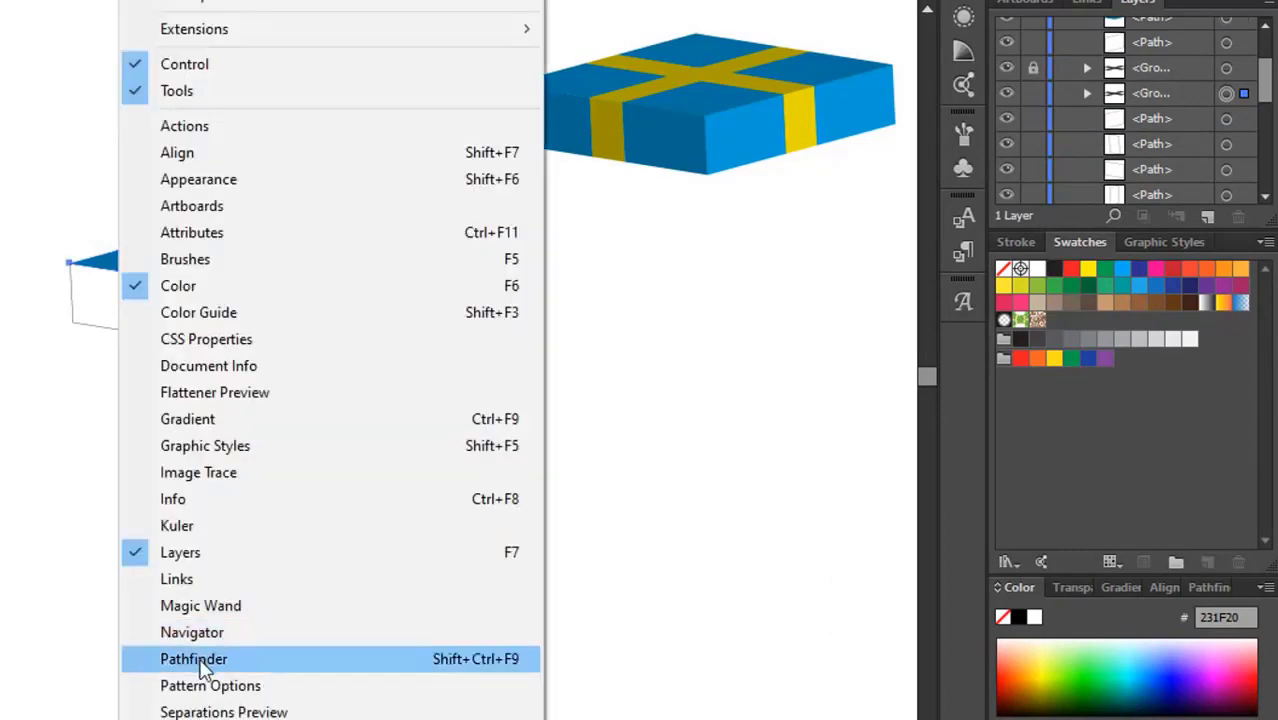
left_click(240, 666)
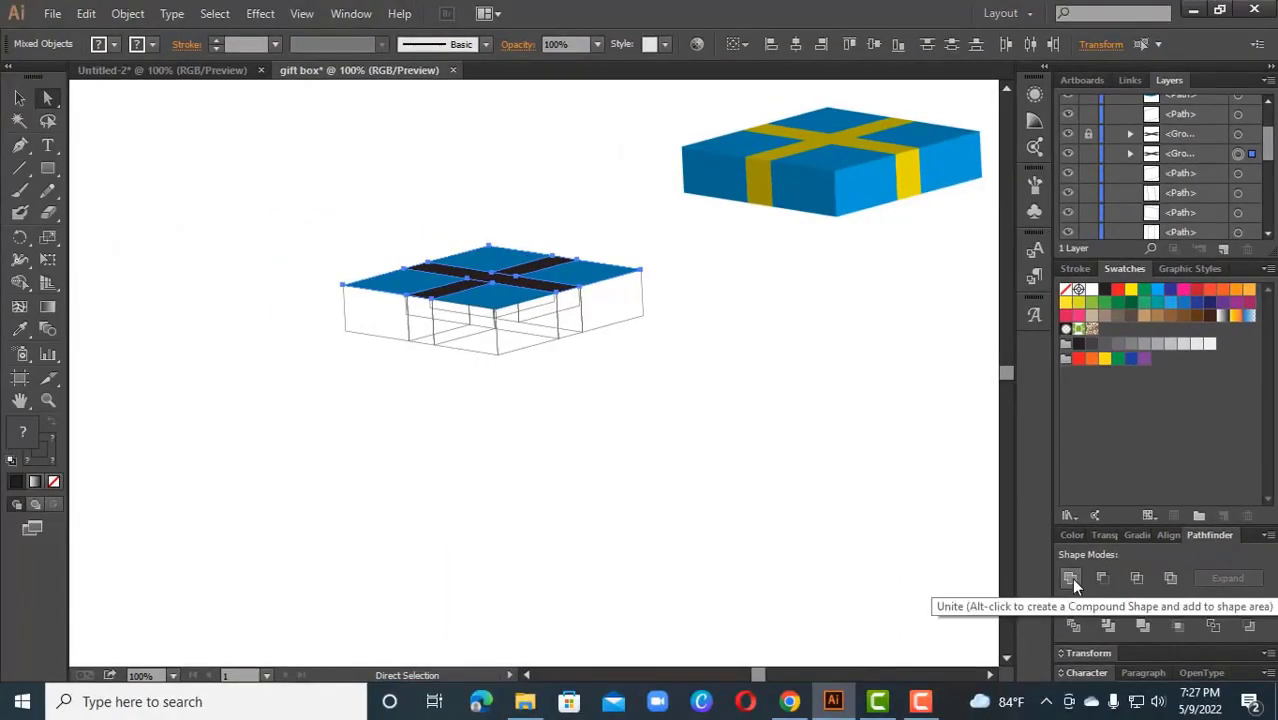
left_click(1008, 641)
Step: Move the locked black cross group above the united blue top face in the stacking order
scroll(1163, 198, "up", 1)
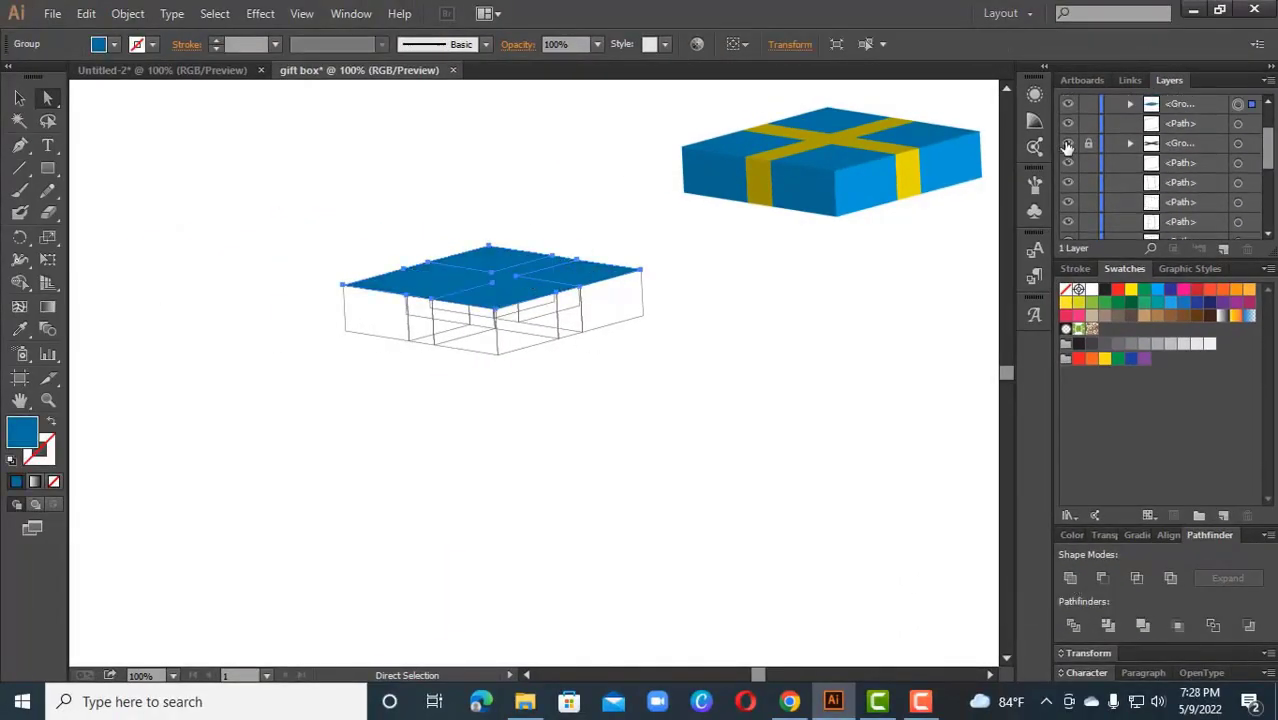
left_click_drag(1268, 150, 1268, 142)
left_click_drag(1183, 166, 1178, 119)
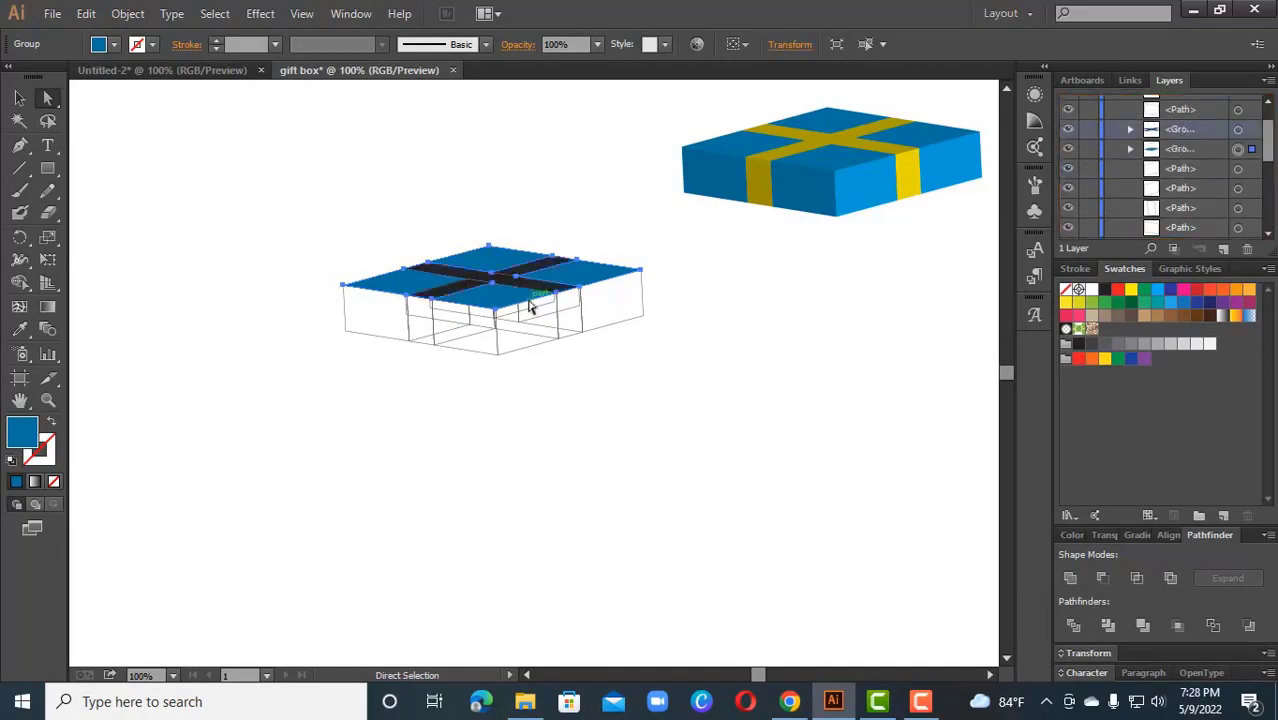
left_click(606, 341)
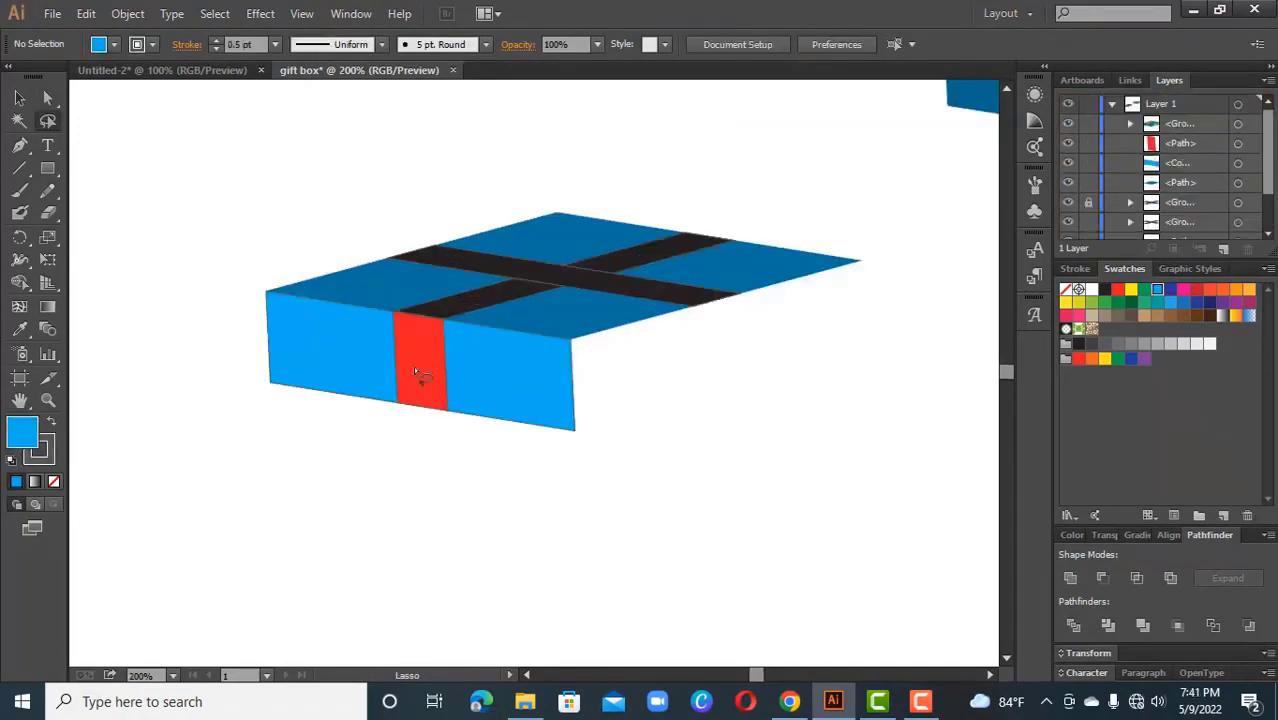
Step: Isolate the light blue front face's compound path, remove its extra inner anchor points and exit isolation
right_click(479, 360)
left_click(525, 452)
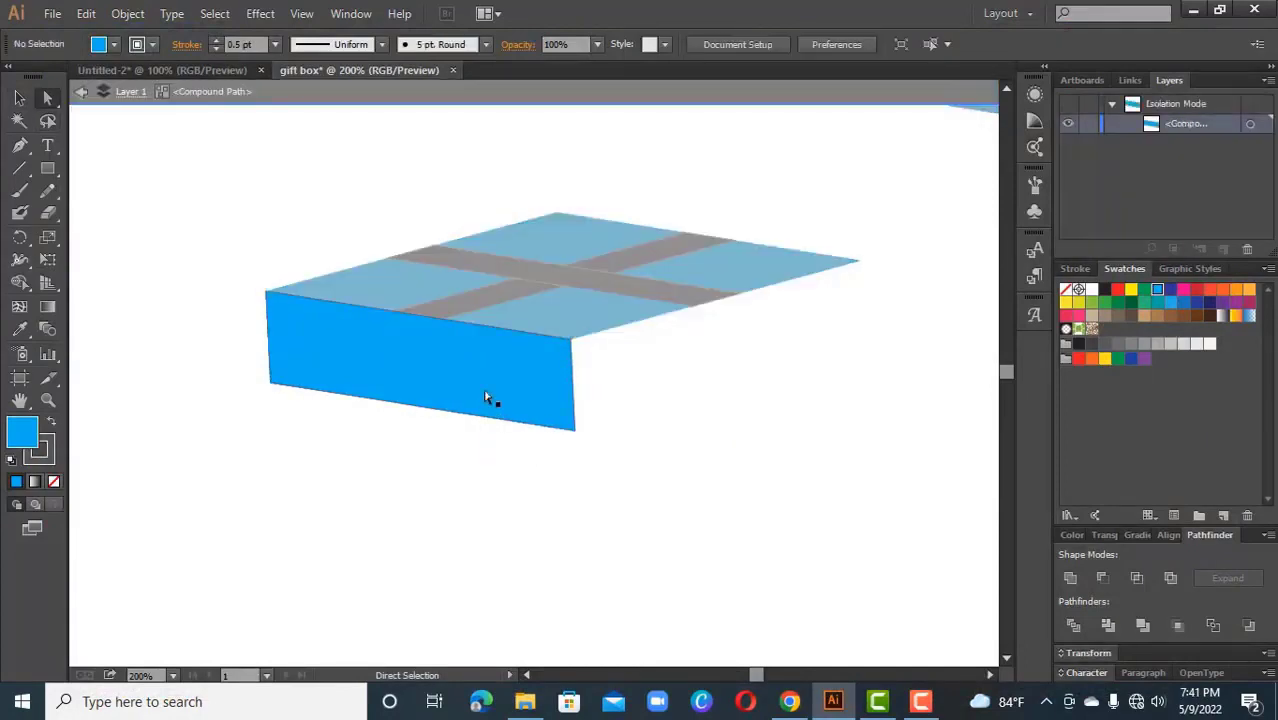
key("q")
mouse_move(335, 384)
left_mouse_down()
mouse_move(439, 437)
mouse_move(578, 357)
left_mouse_up()
mouse_move(550, 315)
left_mouse_down()
mouse_move(329, 348)
mouse_move(336, 386)
left_mouse_up()
left_click(127, 13)
mouse_move(250, 391)
left_click(531, 526)
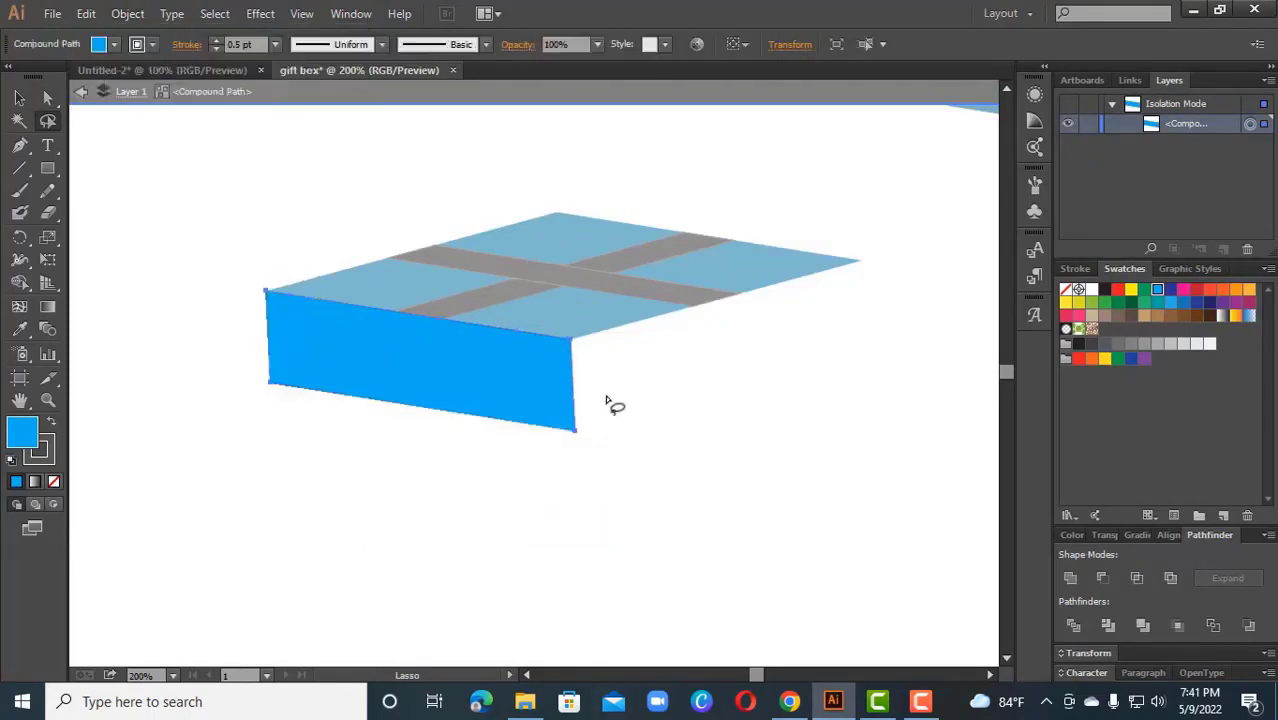
key("v")
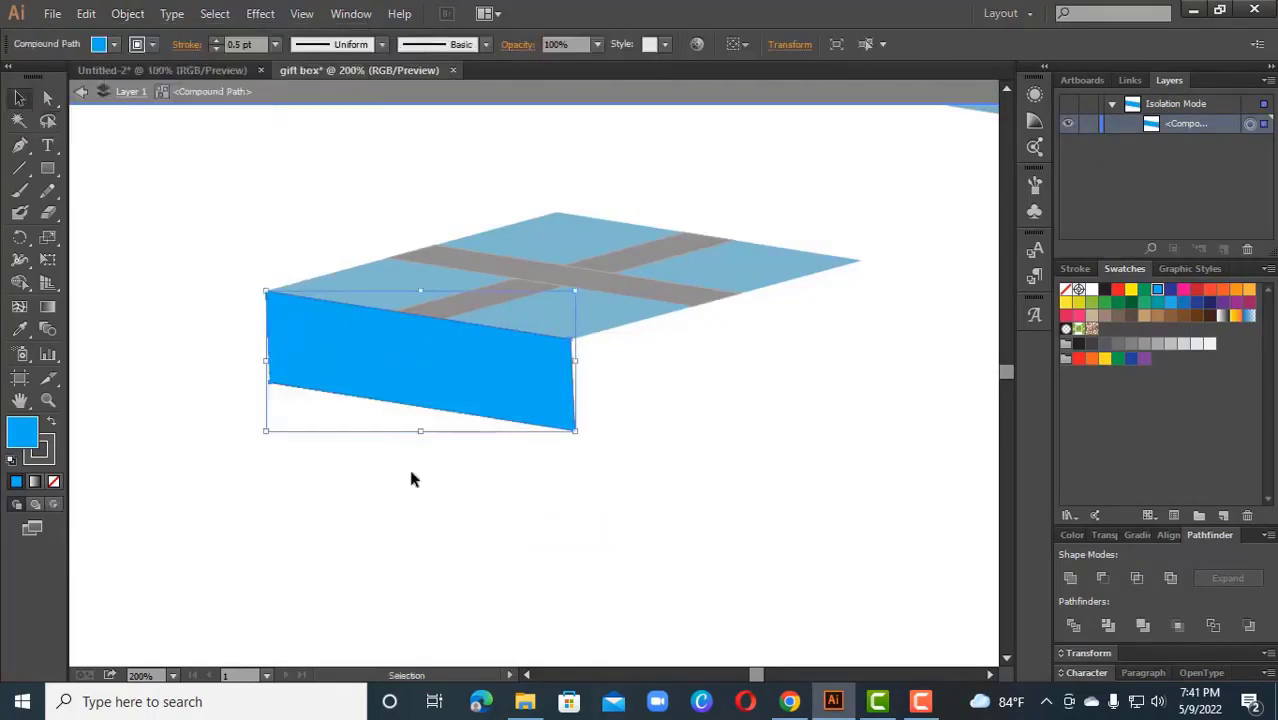
double_click(527, 487)
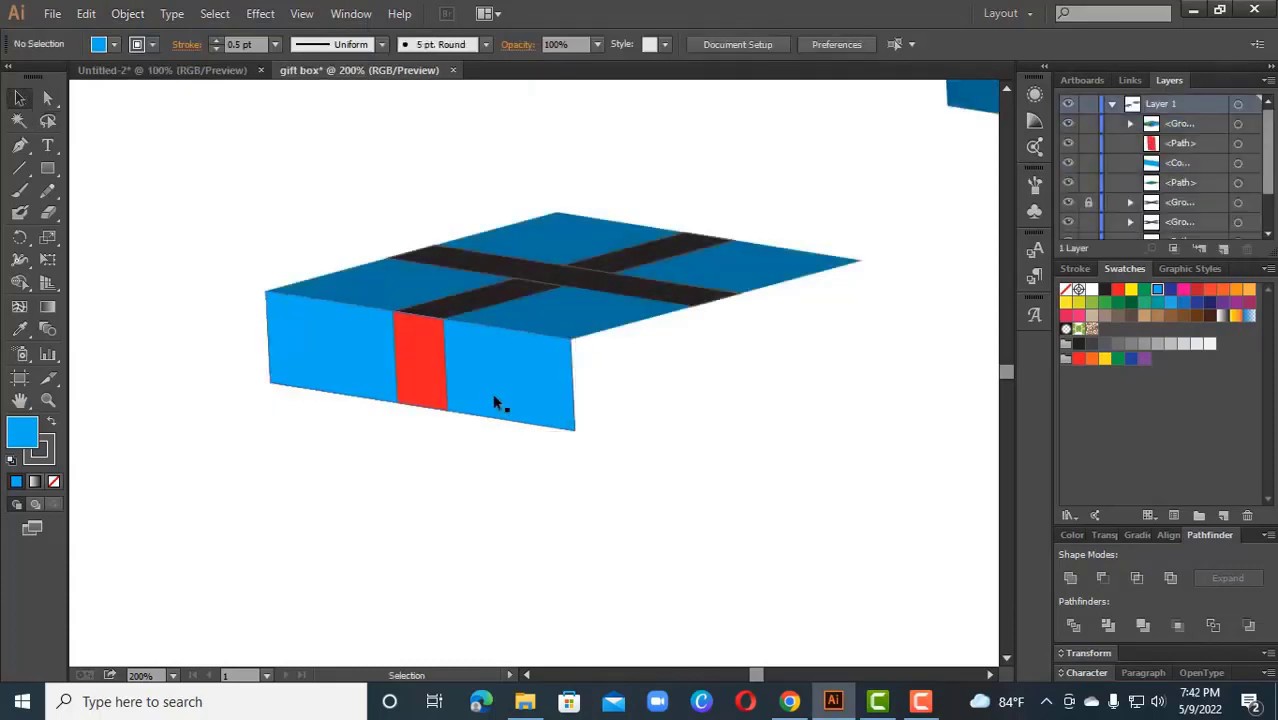
Step: Isolate the light blue front face once more to inspect its cleaned-up shape, and exit isolation
left_click(504, 367)
right_click(502, 368)
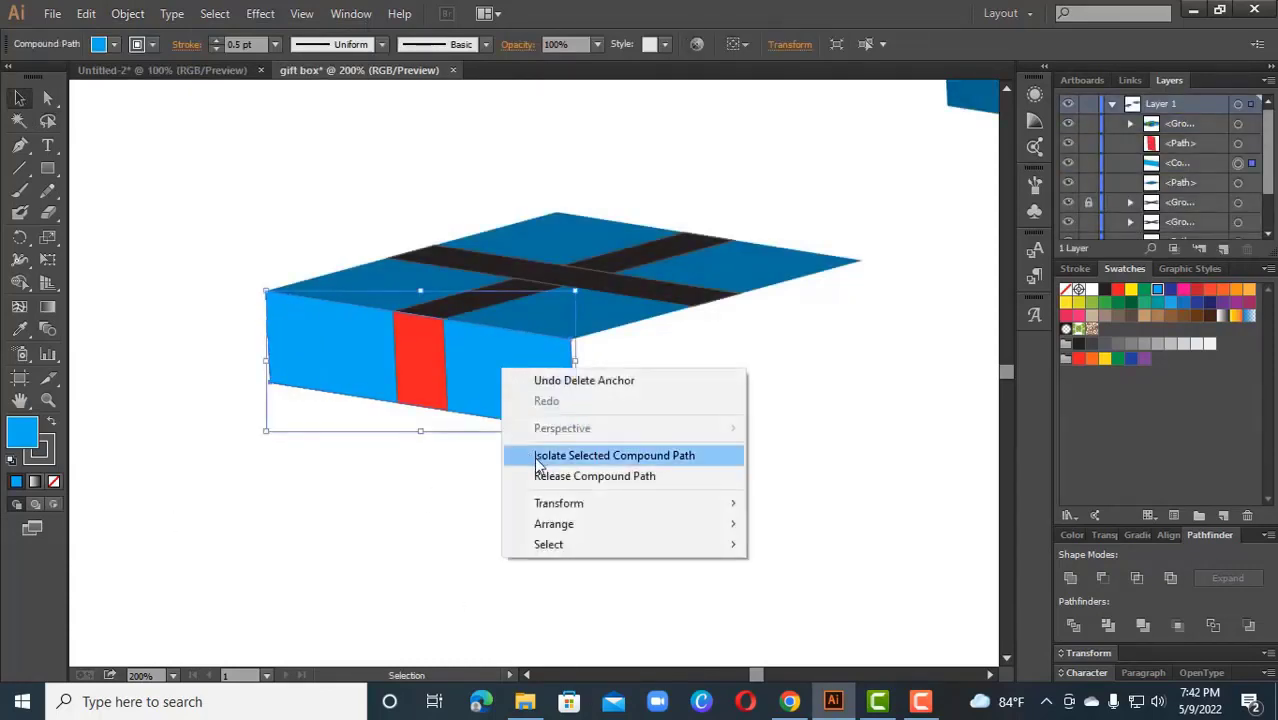
left_click(655, 456)
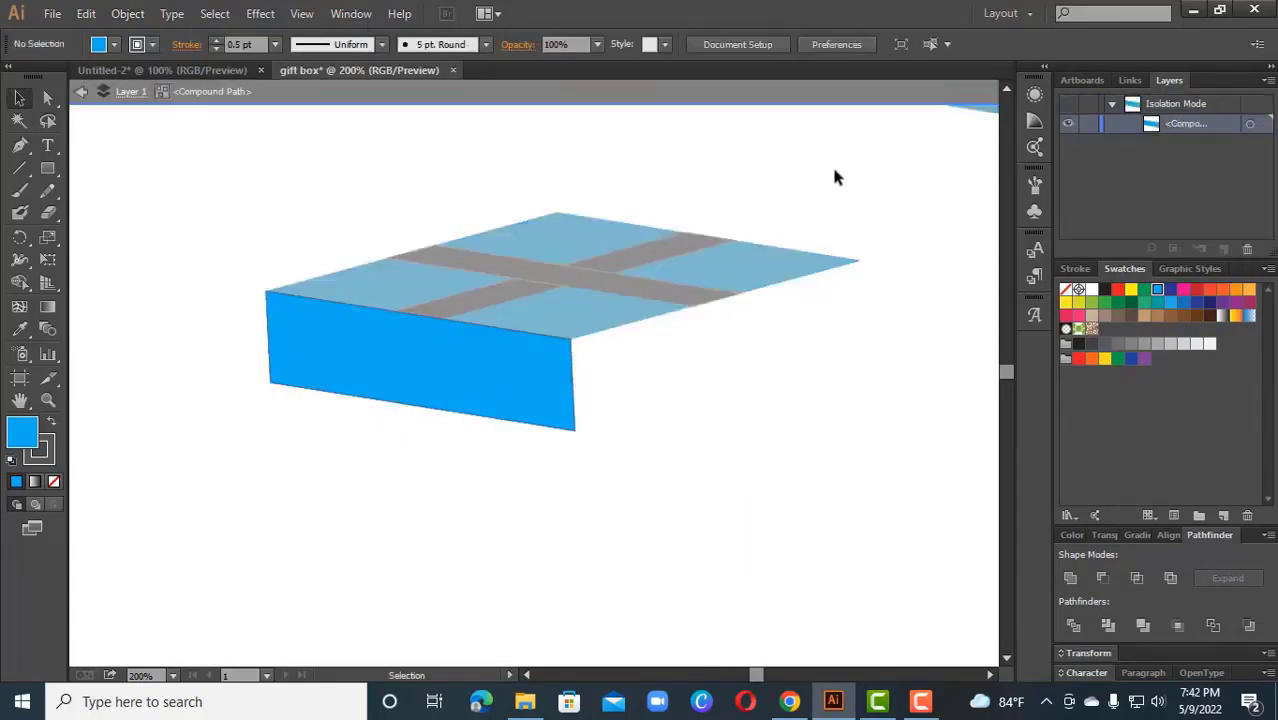
double_click(858, 533)
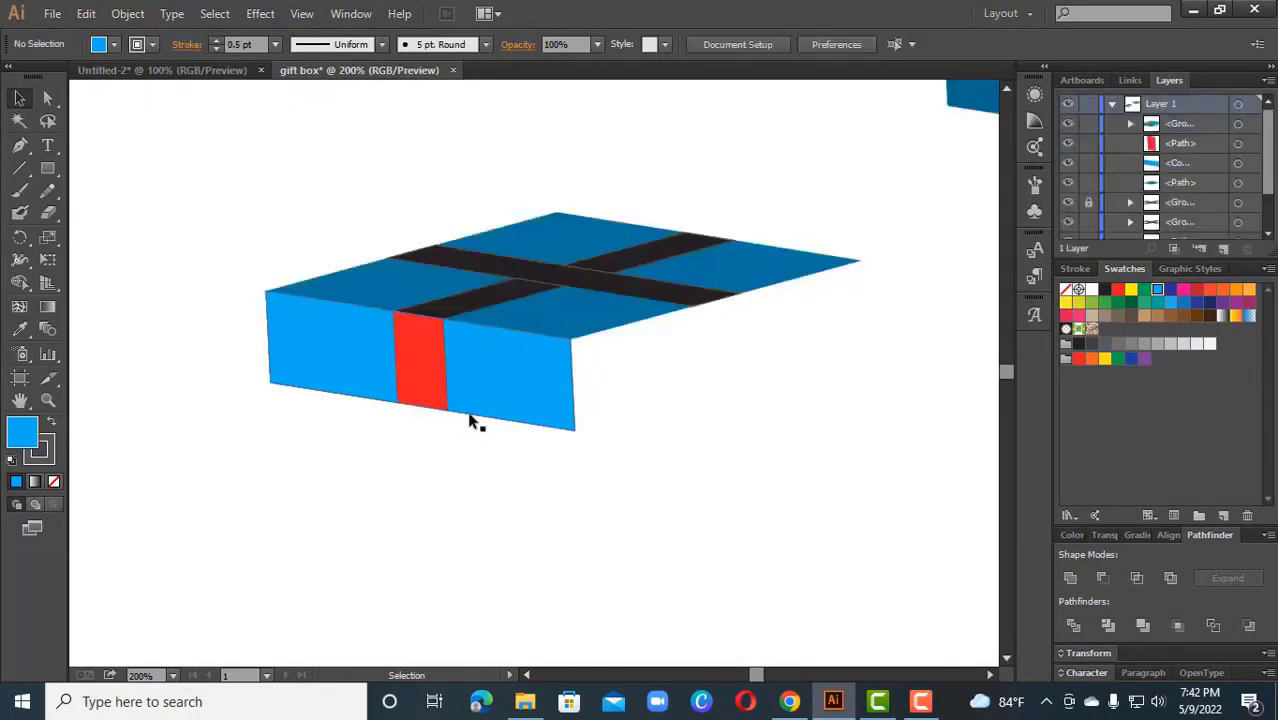
Step: Select the two bottom corner anchors of the light blue front face and lower them by about 25 px
left_click(365, 365)
left_click(600, 370)
left_click(521, 359)
key("ctrl+plus")
left_click_drag(453, 495, 576, 510)
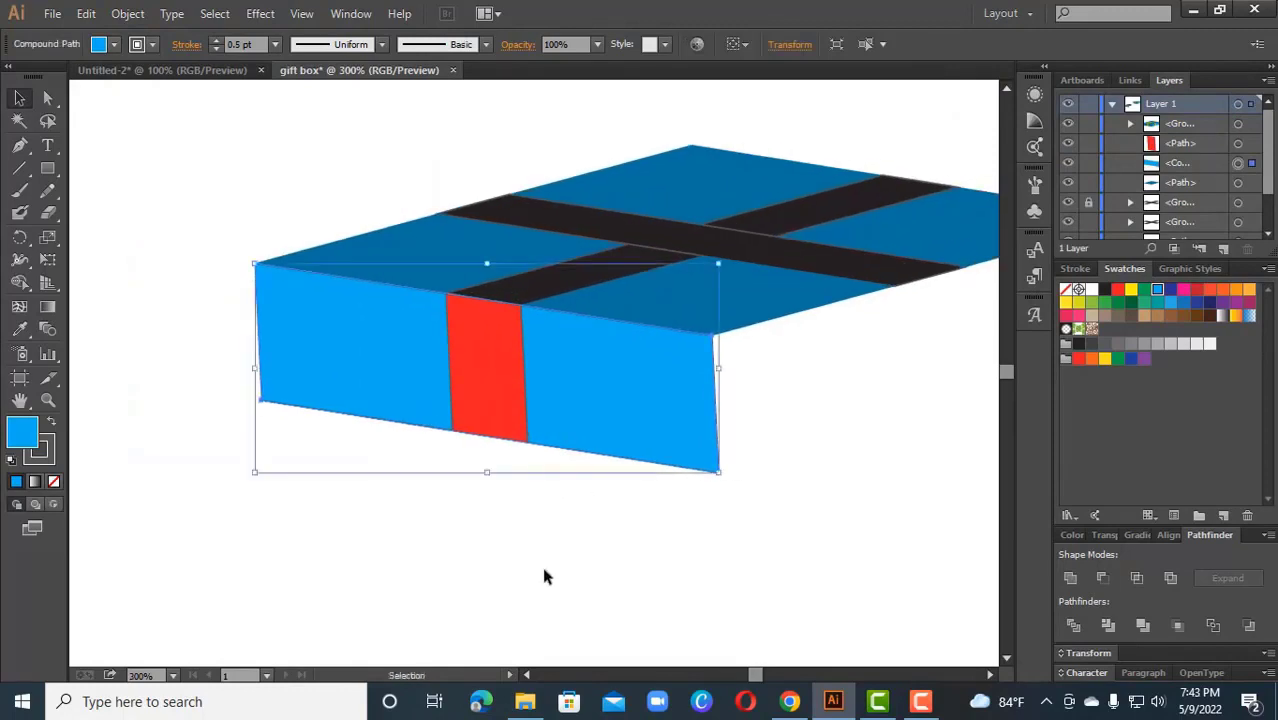
key("a")
left_click(261, 400)
left_click_drag(729, 528, 709, 445)
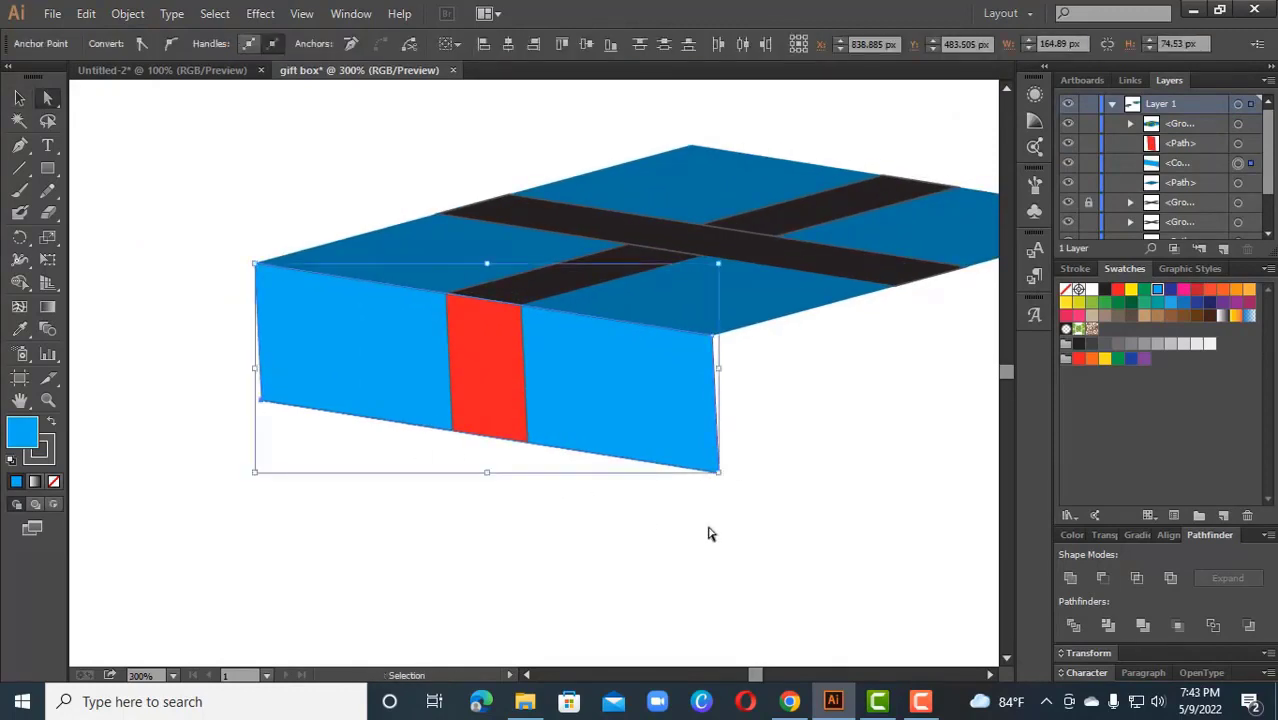
key("ctrl+Down")
key("ctrl+Down")
key("ctrl+Down")
key("ctrl+Down")
key("ctrl+Down")
key("ctrl+Down")
key("ctrl+Down")
key("ctrl+Down")
key("ctrl+Down")
key("ctrl+Down")
key("ctrl+Down")
key("ctrl+Down")
key("ctrl+Down")
key("ctrl+Down")
key("ctrl+Down")
key("ctrl+Down")
key("ctrl+Down")
key("ctrl+Down")
key("ctrl+Down")
key("ctrl+Down")
left_click(706, 547)
left_click(630, 488)
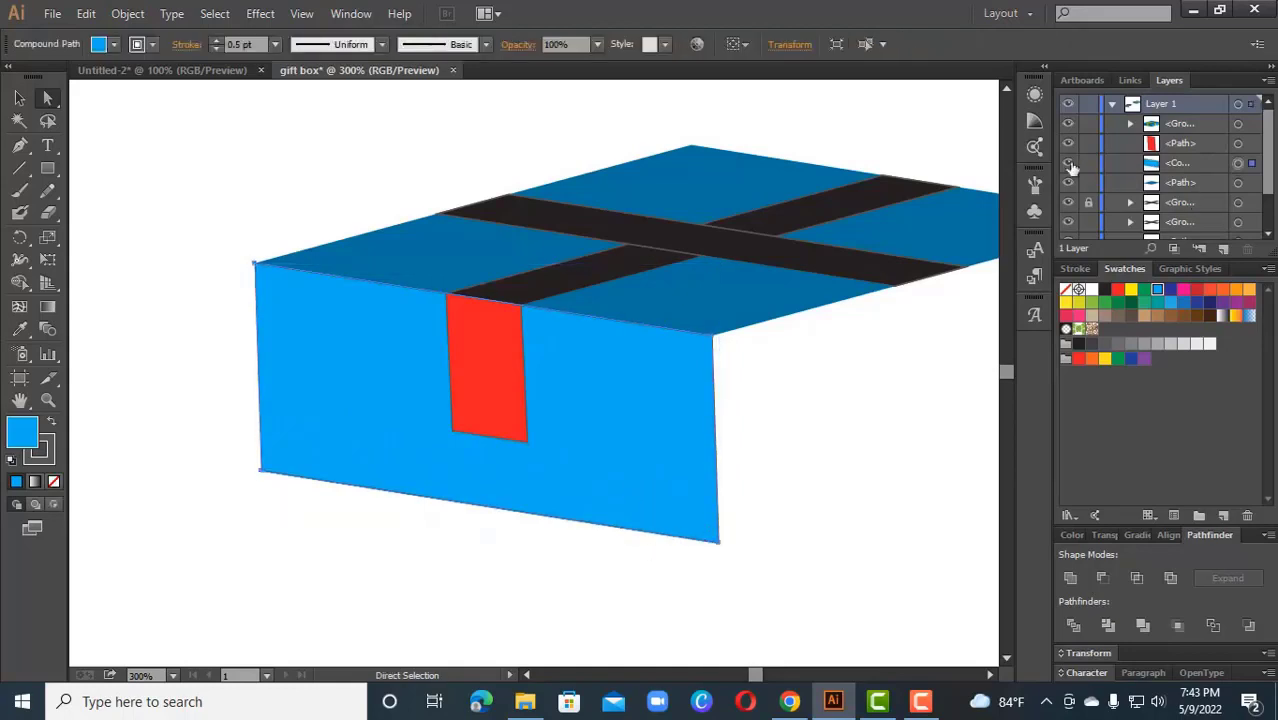
Step: Duplicate the light blue front face, lock the upper copy and select the lower copy
left_click(1068, 165)
left_click_drag(1196, 166, 1225, 249)
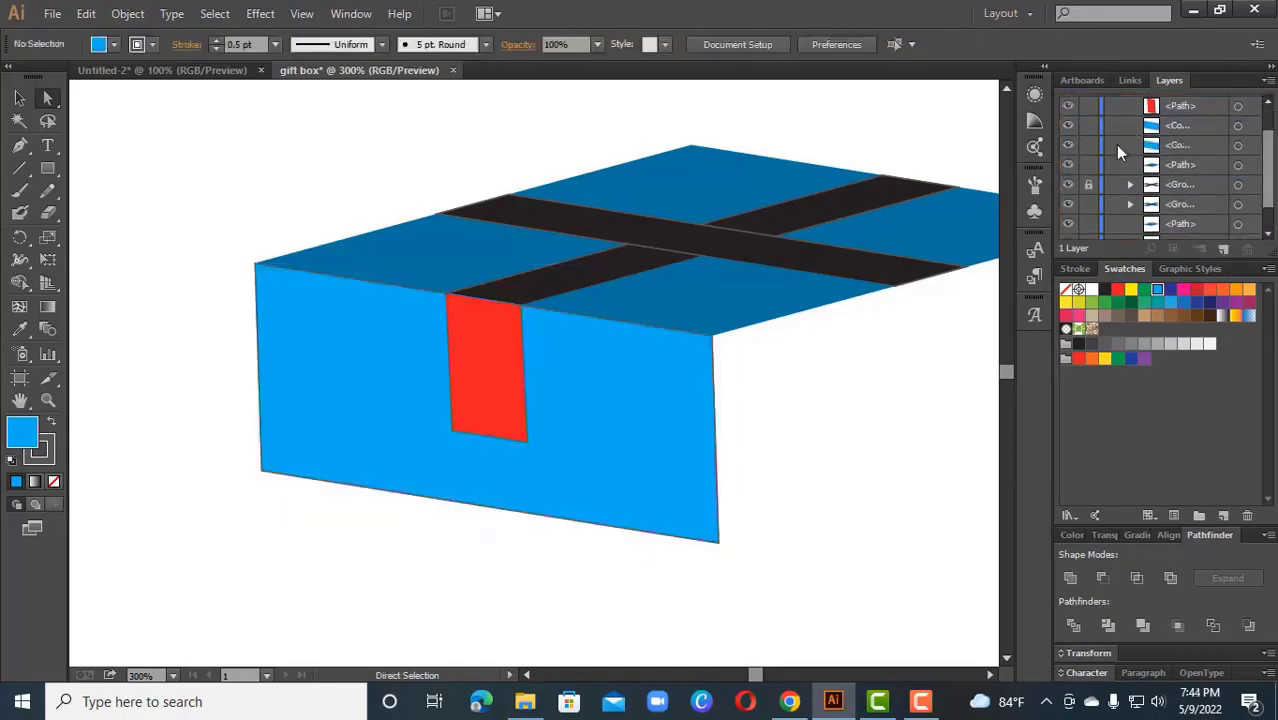
left_click(1089, 127)
left_click(1238, 145)
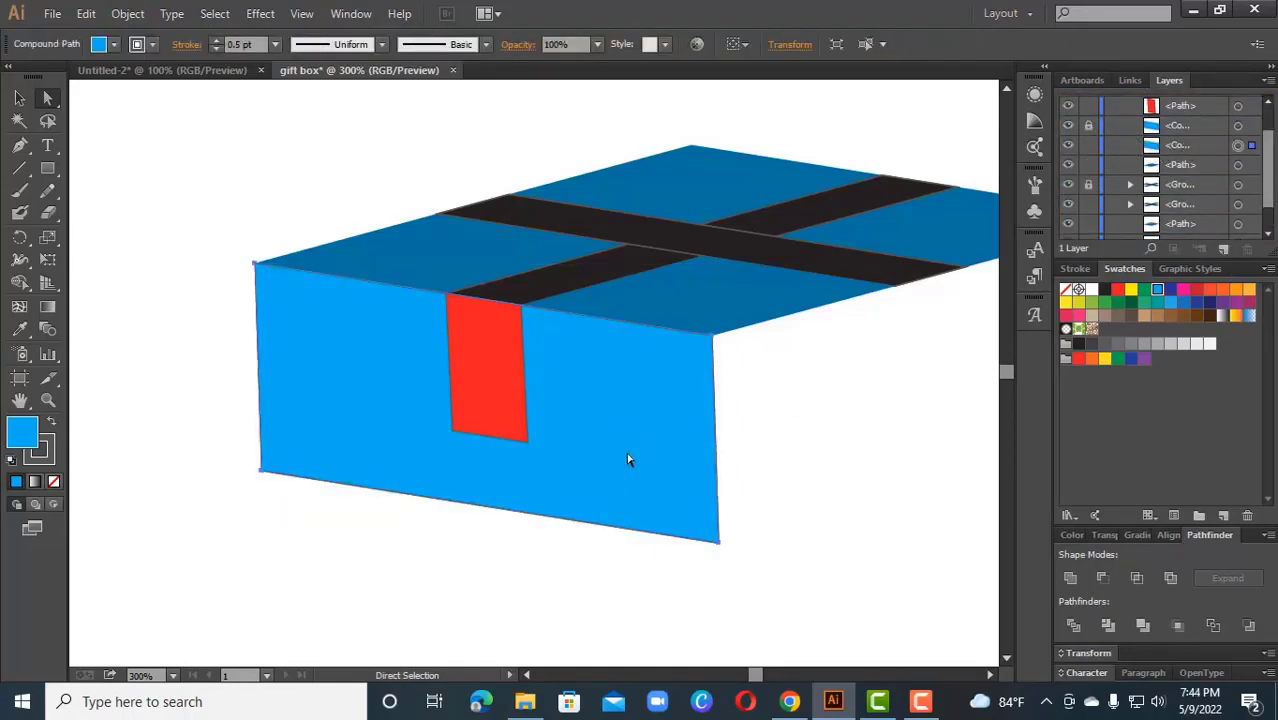
Step: Raise the two bottom corner anchors of the unlocked front face copy to make a strip about two fifths as tall
left_click(261, 470)
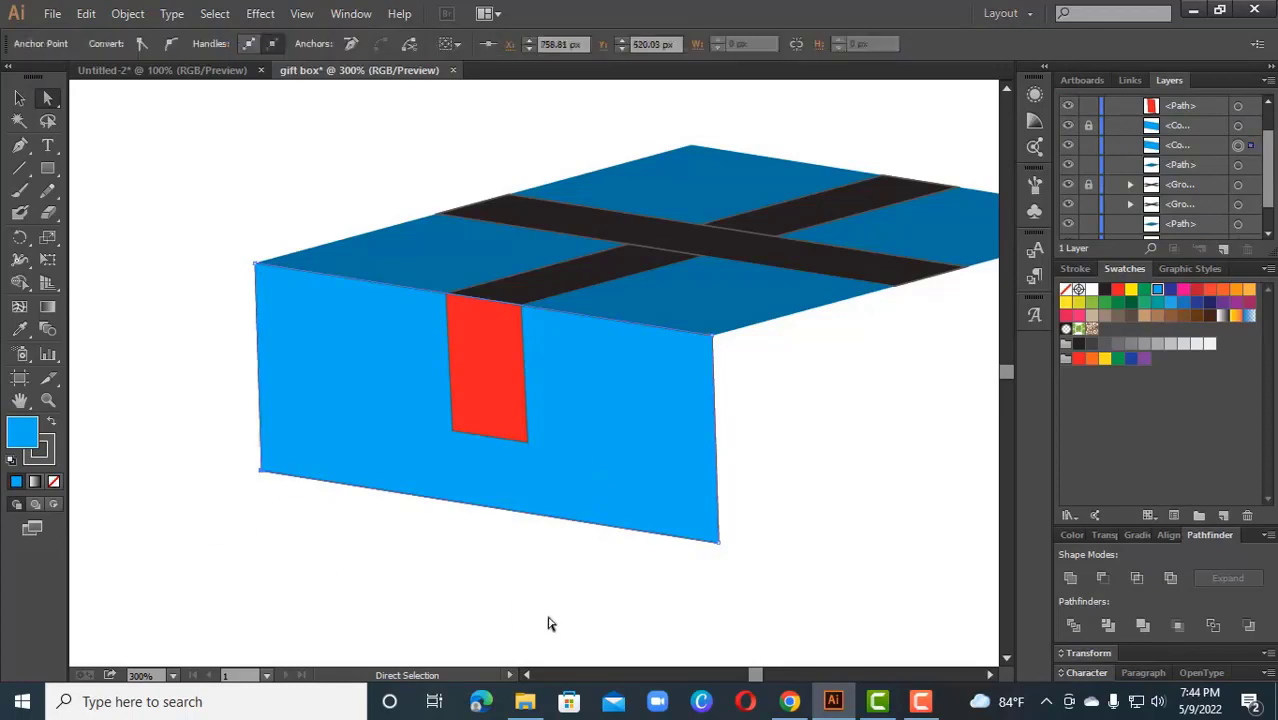
left_click(717, 543, "shift")
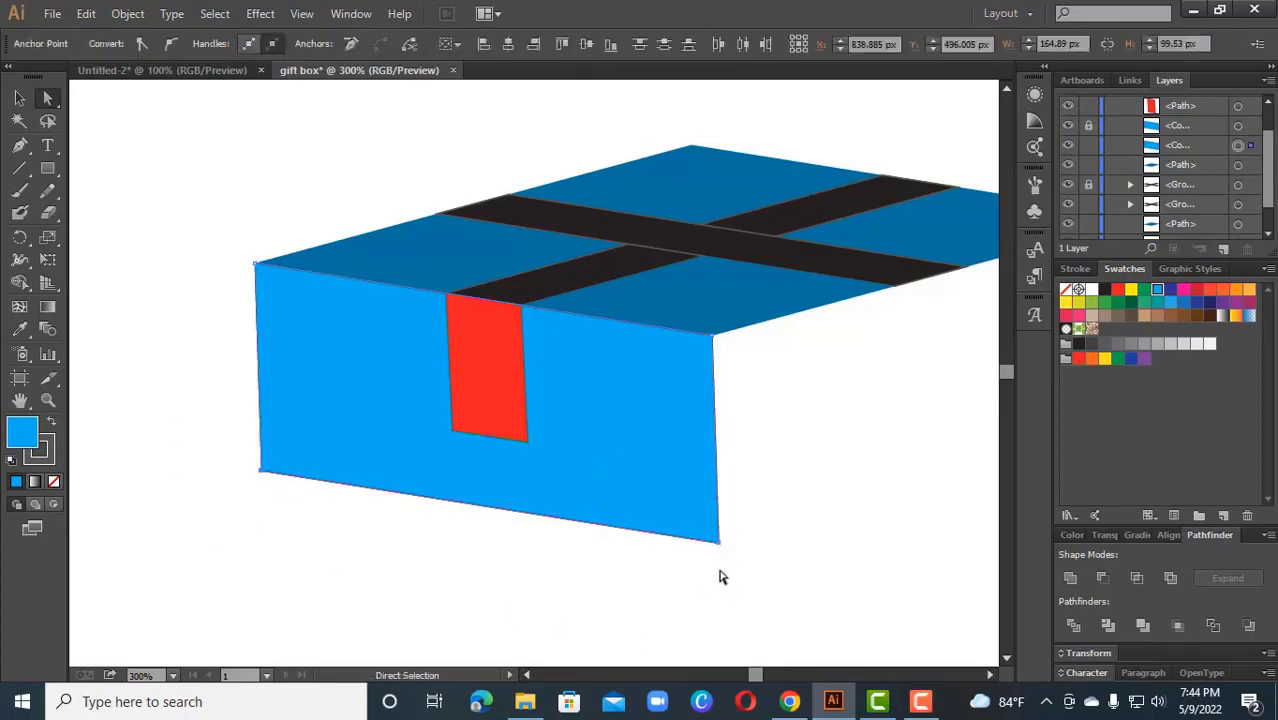
key("Up")
key("Up")
key("Up")
key("Up")
key("Up")
key("Up")
key("Up")
key("Up")
key("Up")
key("Up")
key("Up")
key("Up")
key("Up")
key("Up")
key("Up")
key("Up")
key("Up")
key("Up")
key("Up")
key("Up")
key("ctrl+z")
Step: Bring the short black strip to the front of the stacking order and reselect it
right_click(582, 373)
mouse_move(625, 528)
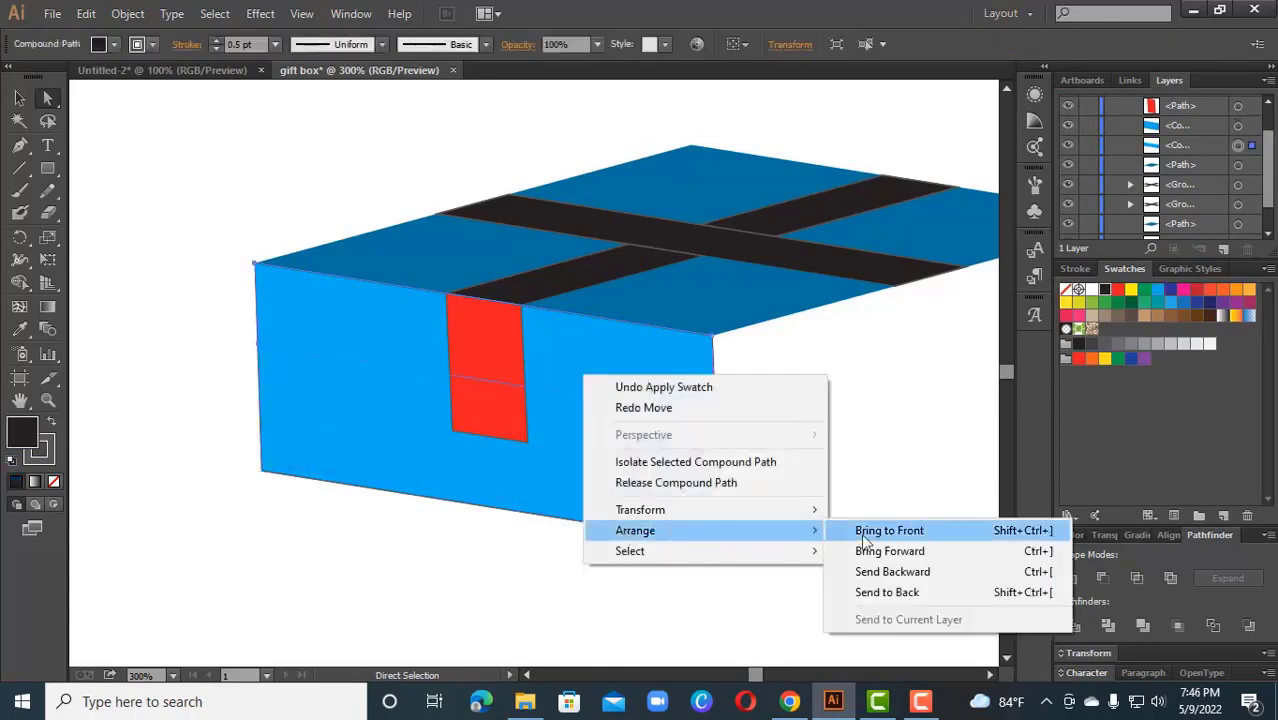
left_click(870, 527)
left_click(808, 473)
left_click(633, 388)
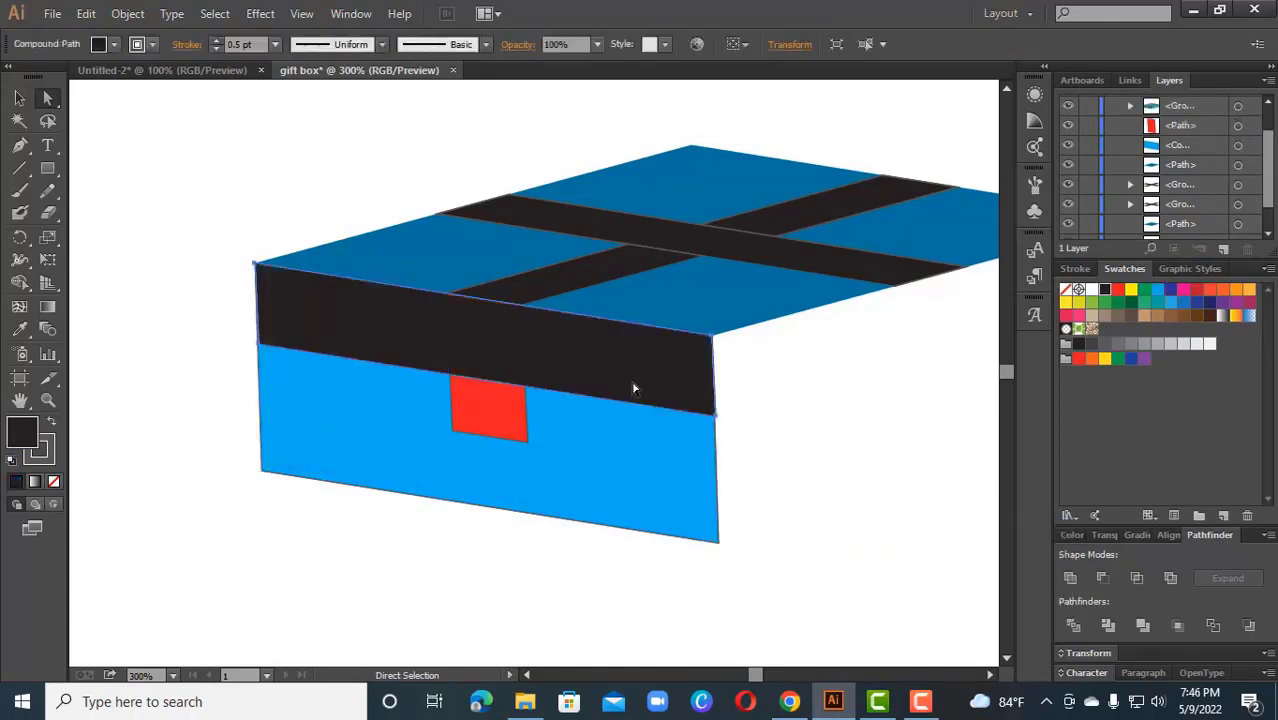
Step: Duplicate the short black strip in place and fill the copy with the front face's light blue
key("ctrl+c")
key("ctrl+f")
left_click(1157, 292)
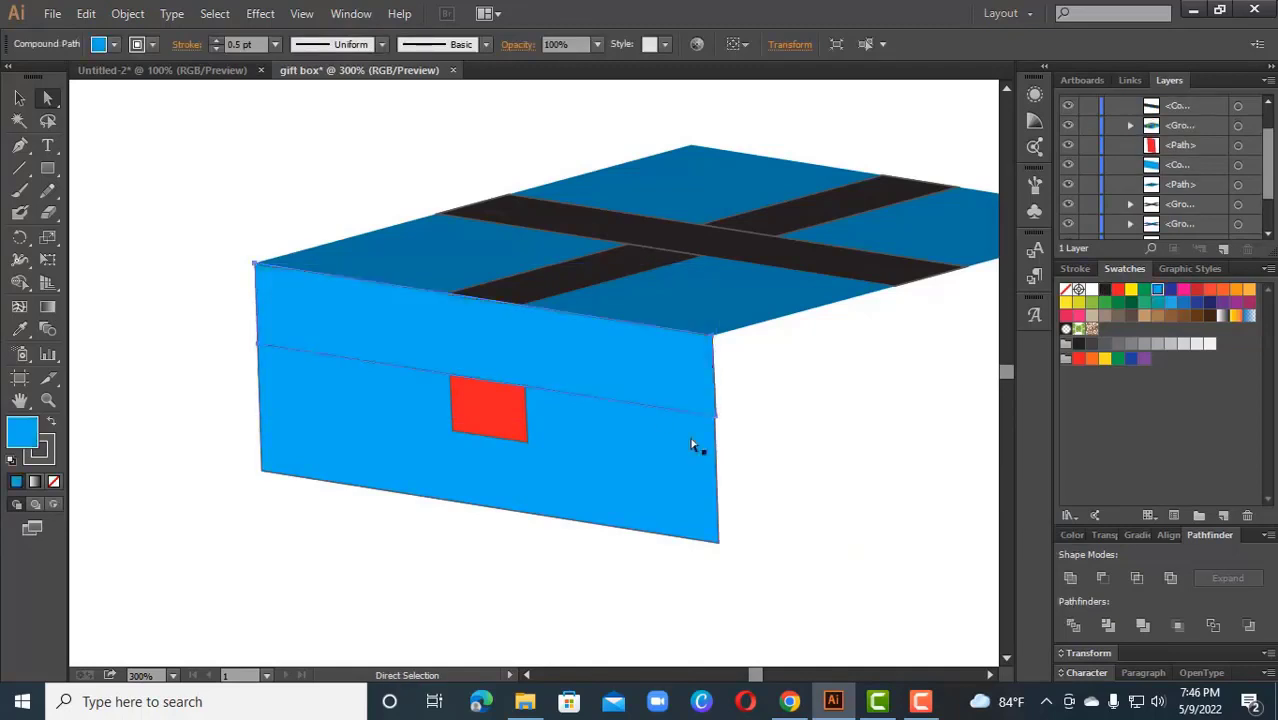
Step: Isolate the light blue strip and raise its bottom anchors slightly, leaving a thin black shadow band below it
double_click(617, 387)
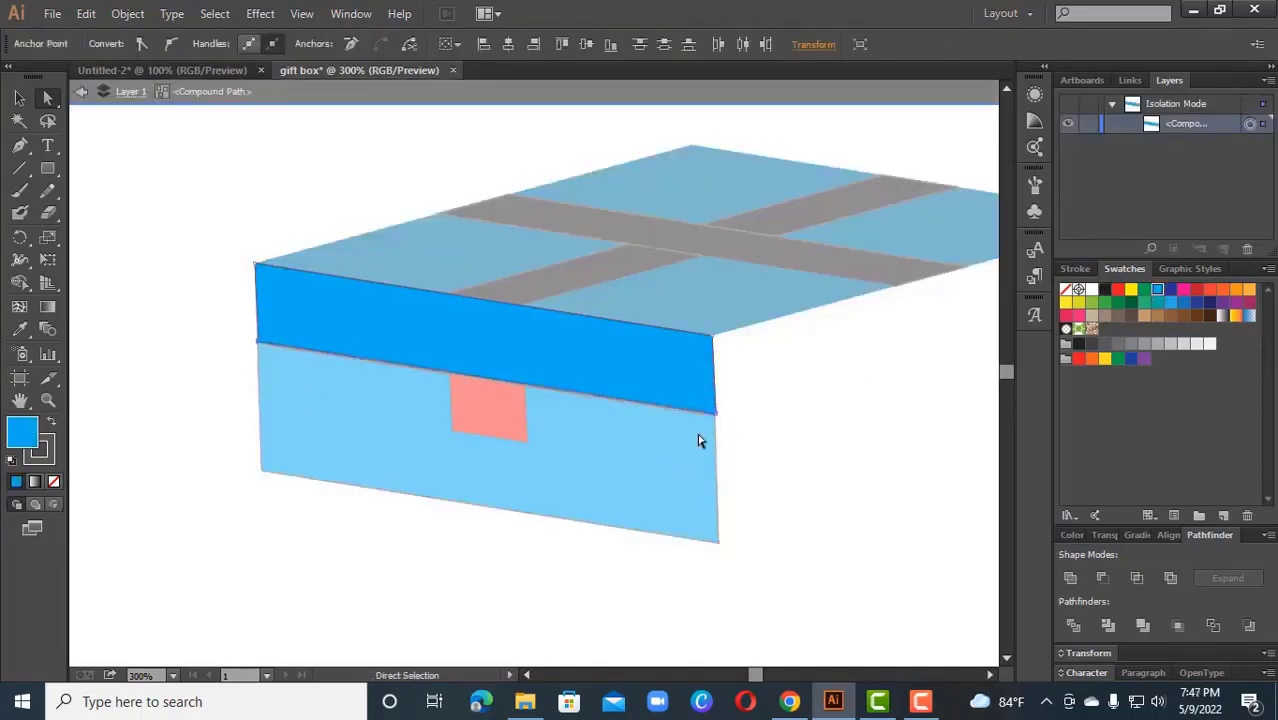
key("Up")
key("Up")
key("Up")
key("Up")
key("Up")
key("Escape")
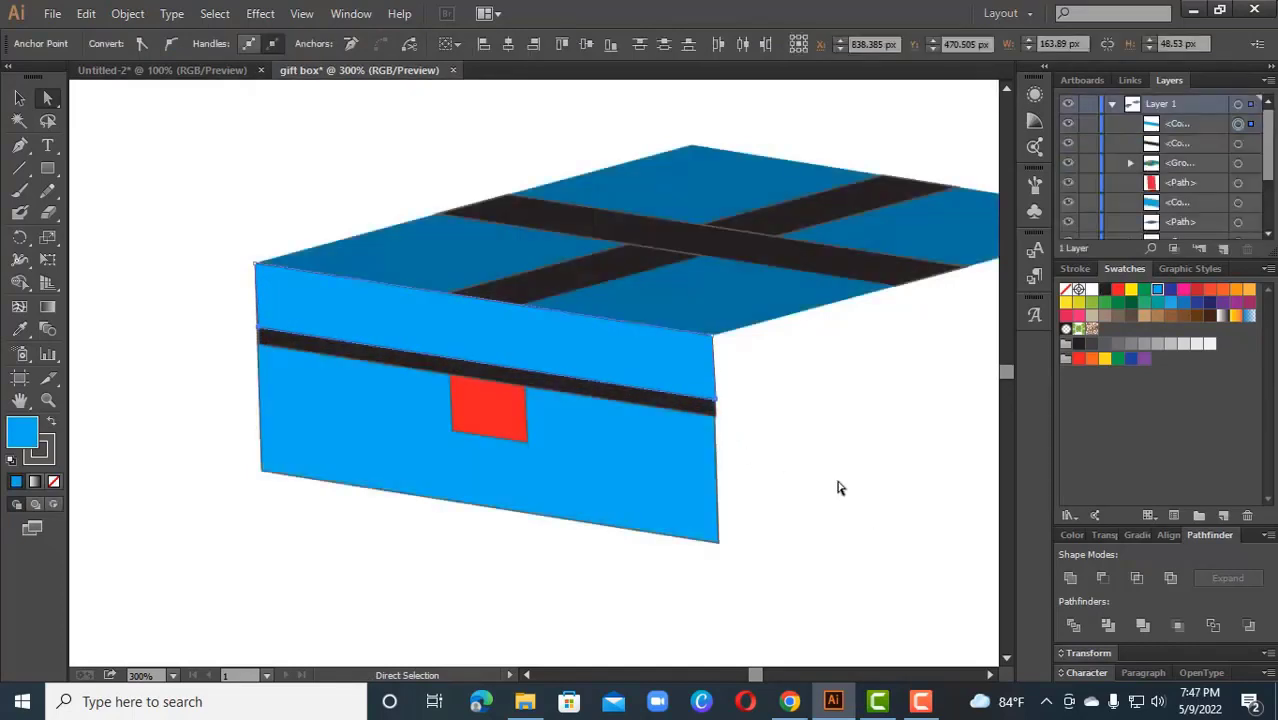
Step: Bring the red ribbon on the front face to the front of the stacking order
left_click(497, 413)
right_click(497, 413)
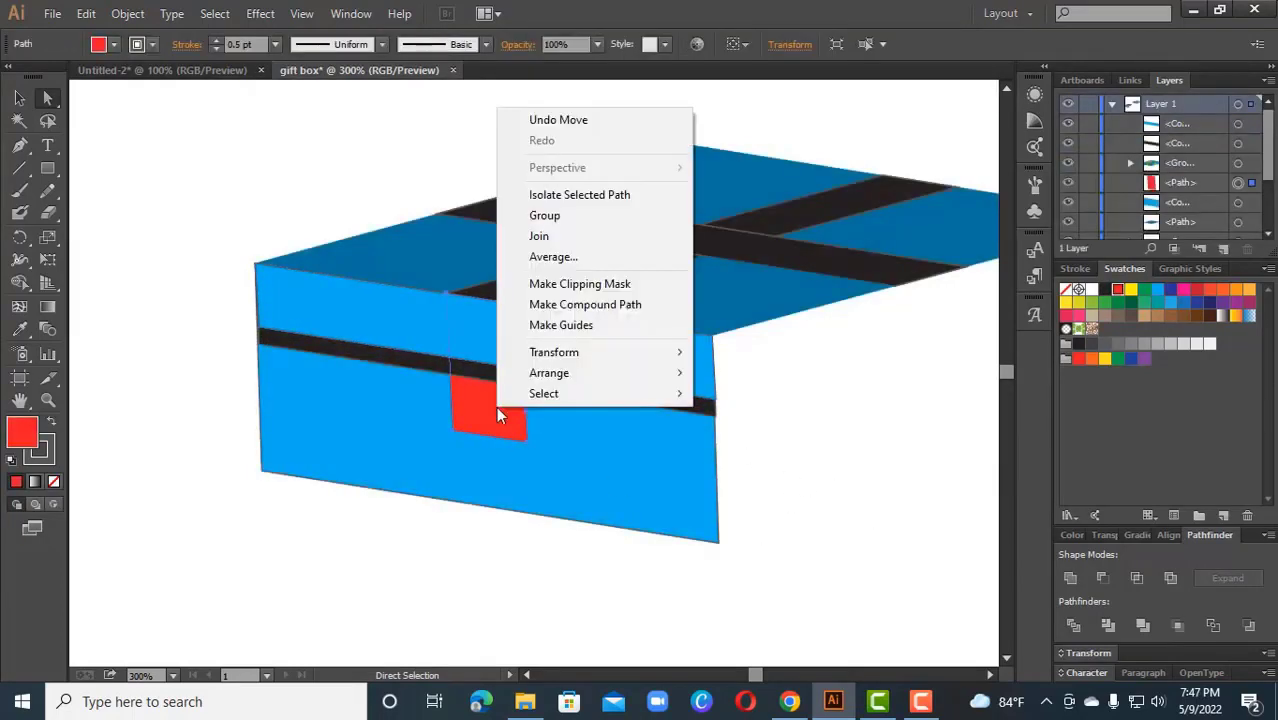
mouse_move(722, 380)
left_click(765, 373)
key("ctrl+minus")
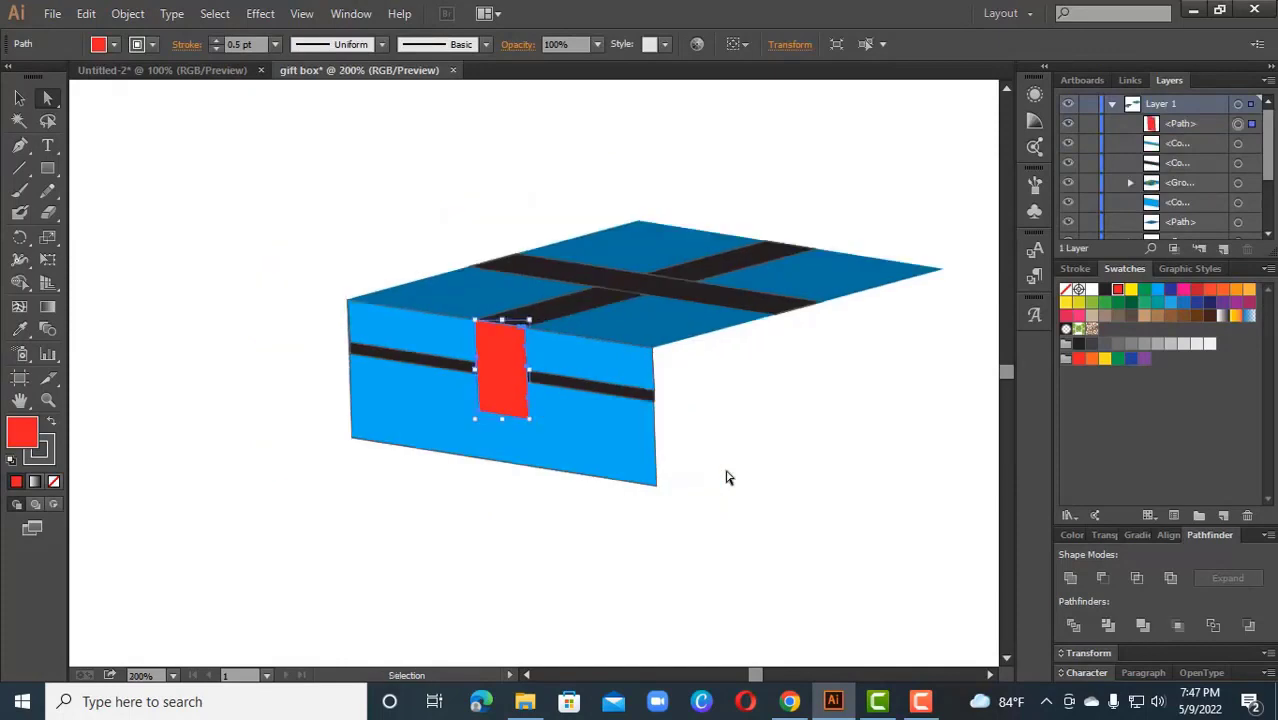
left_click(727, 476)
Step: Isolate the red ribbon path and extend its bottom anchors down to the front face's lower edge
left_click(500, 395)
right_click(486, 394)
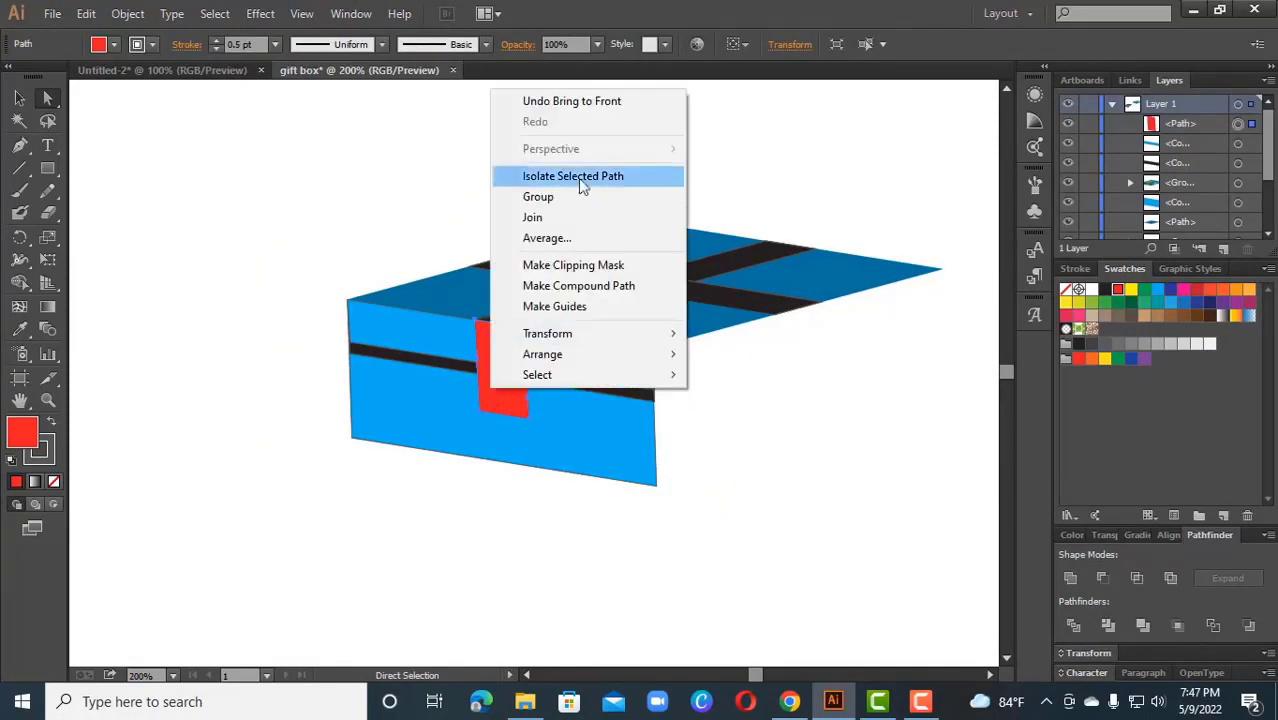
left_click(585, 175)
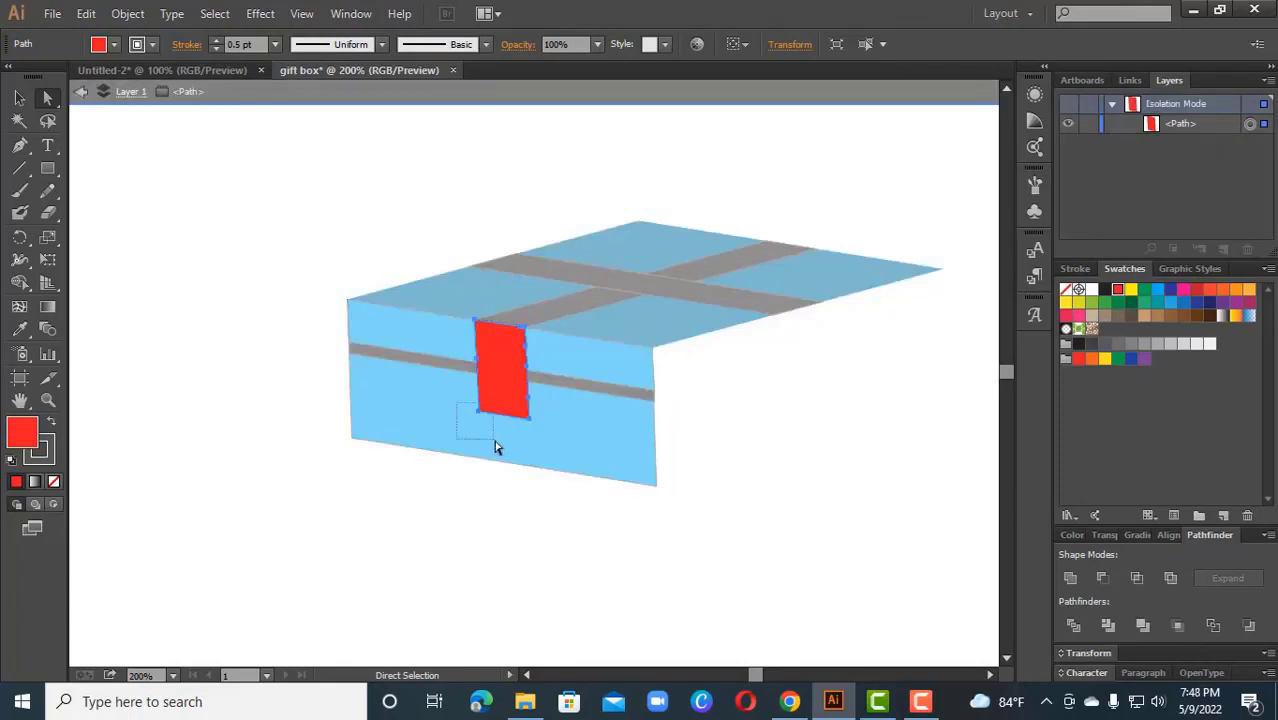
left_click_drag(496, 448, 529, 474)
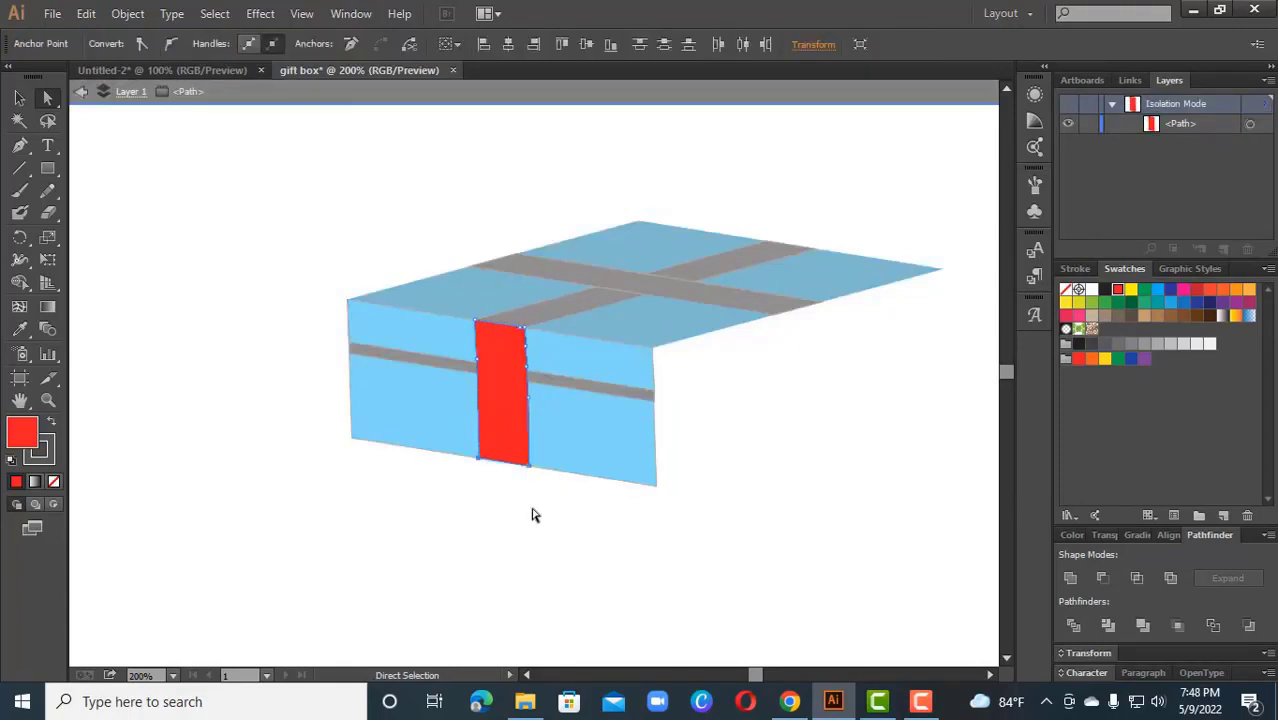
left_click(532, 508)
left_click_drag(286, 282, 683, 495)
double_click(552, 516)
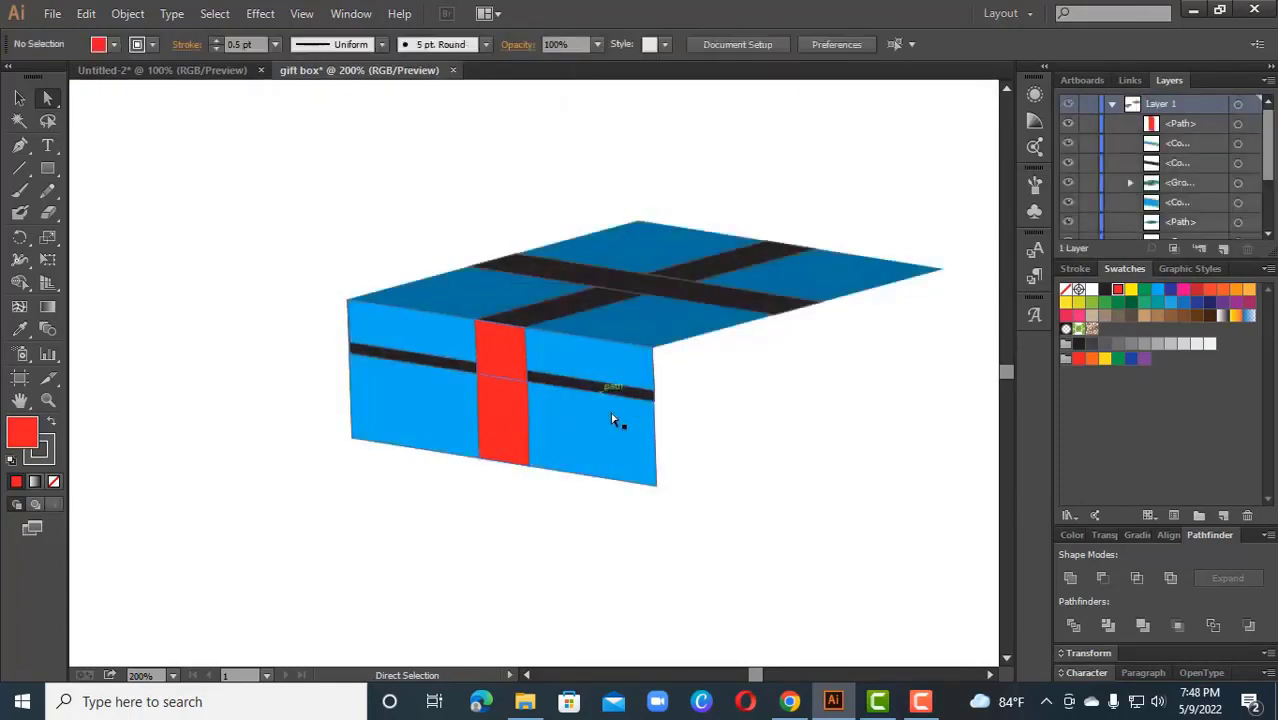
Step: Group the blue top-face panels and hide the leftover group stacked above the light blue front face
left_click(664, 300)
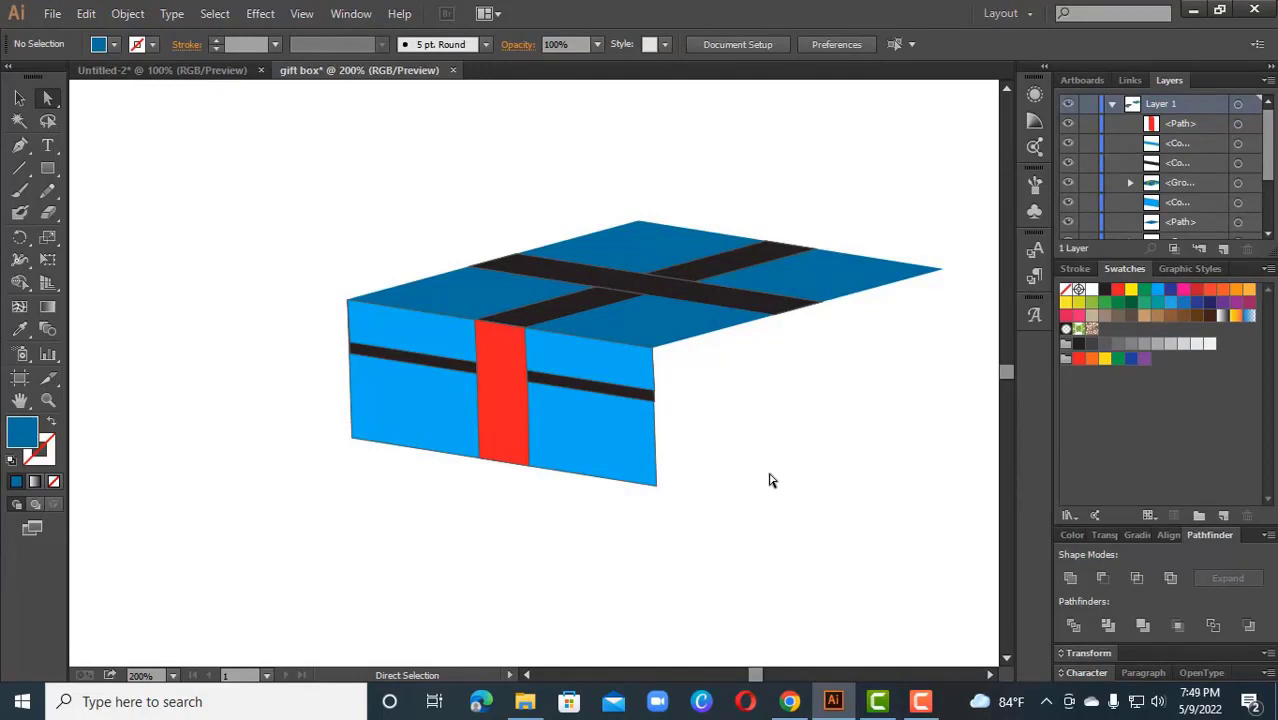
left_click(656, 318)
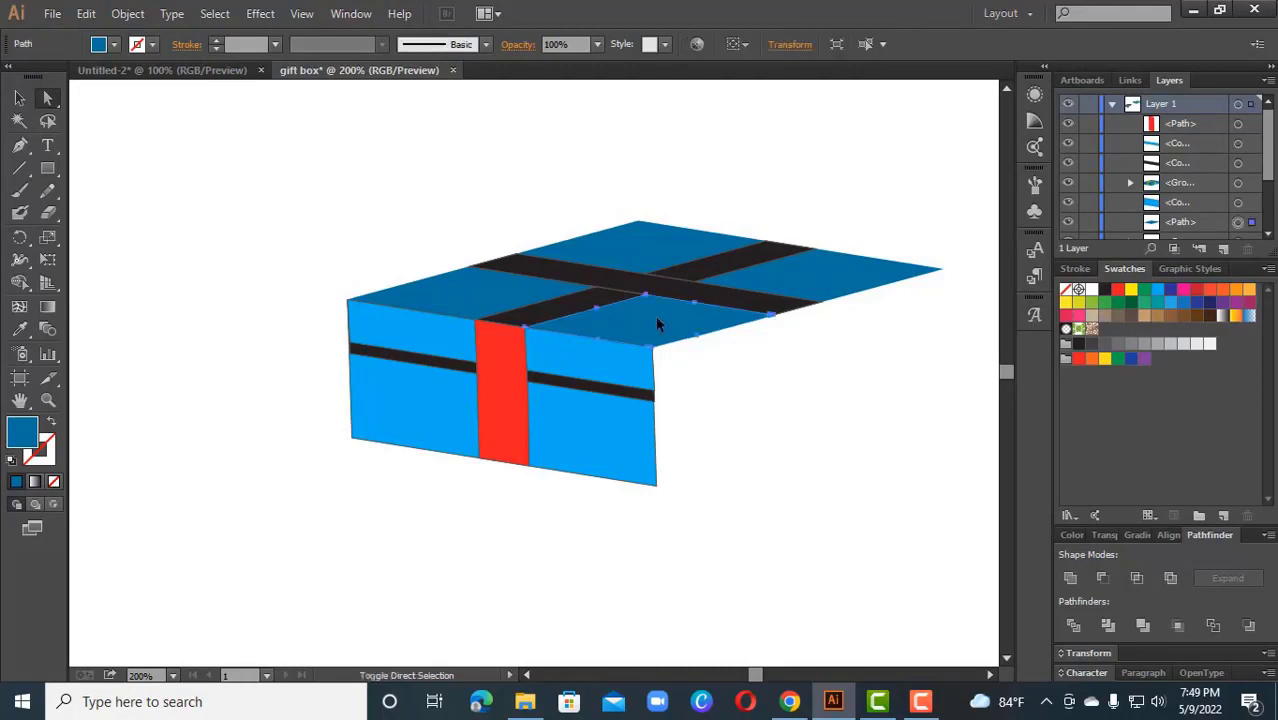
left_click(1068, 183)
left_click(1068, 223)
left_click(1068, 223)
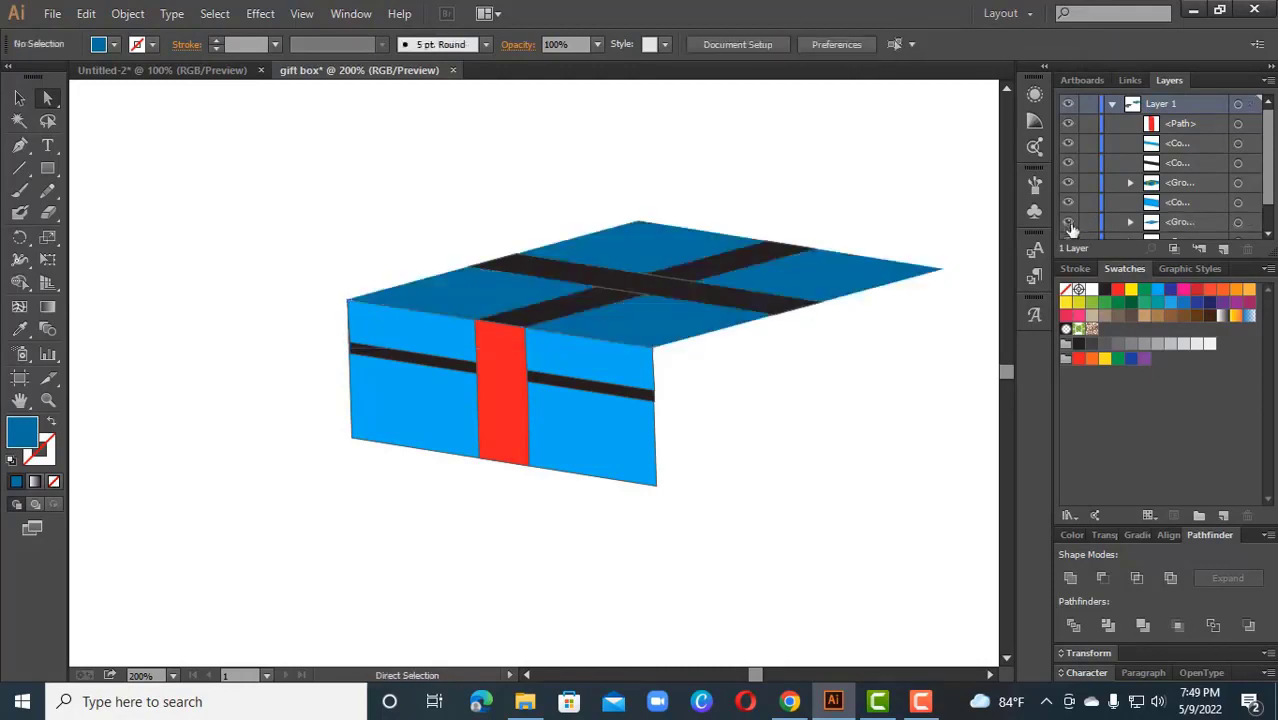
Step: Fill the grouped top-face panels with dark red
key("v")
left_click(654, 316)
left_click(1197, 290)
Step: Copy the top's dark red fill onto the light blue lid strip and front face with the Eyedropper
left_click(565, 368)
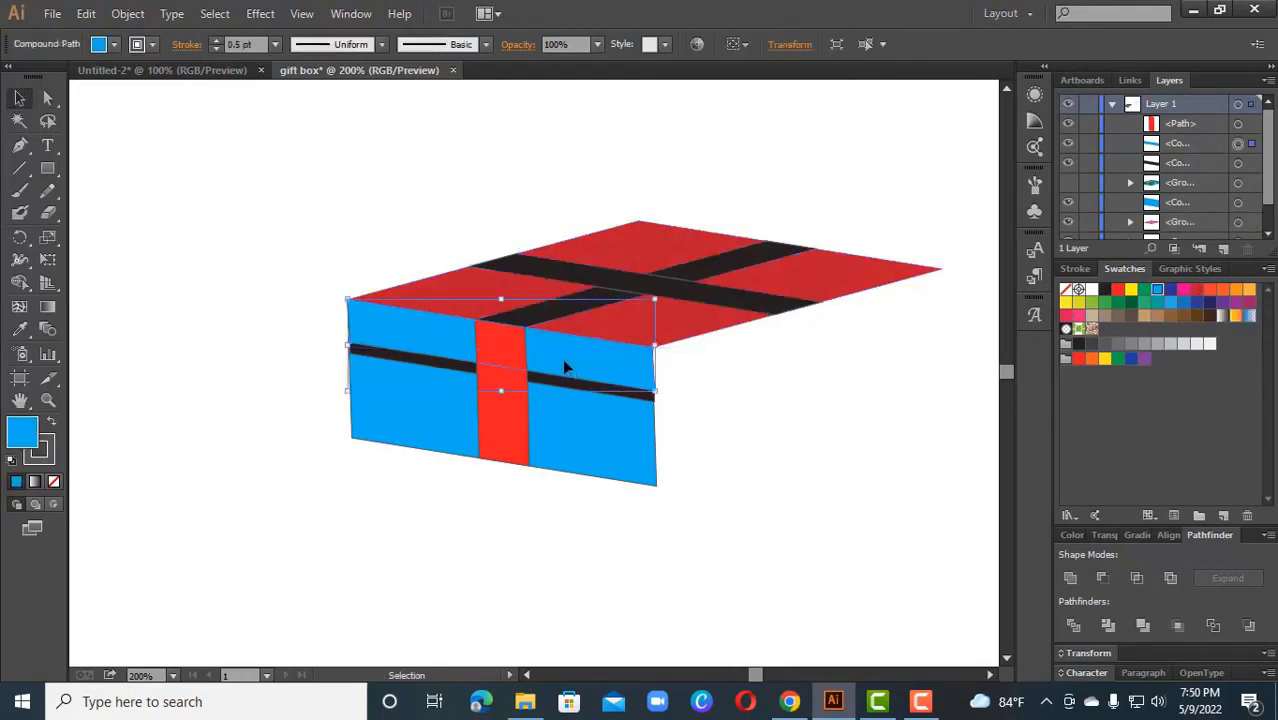
left_click(20, 333)
left_click(625, 345)
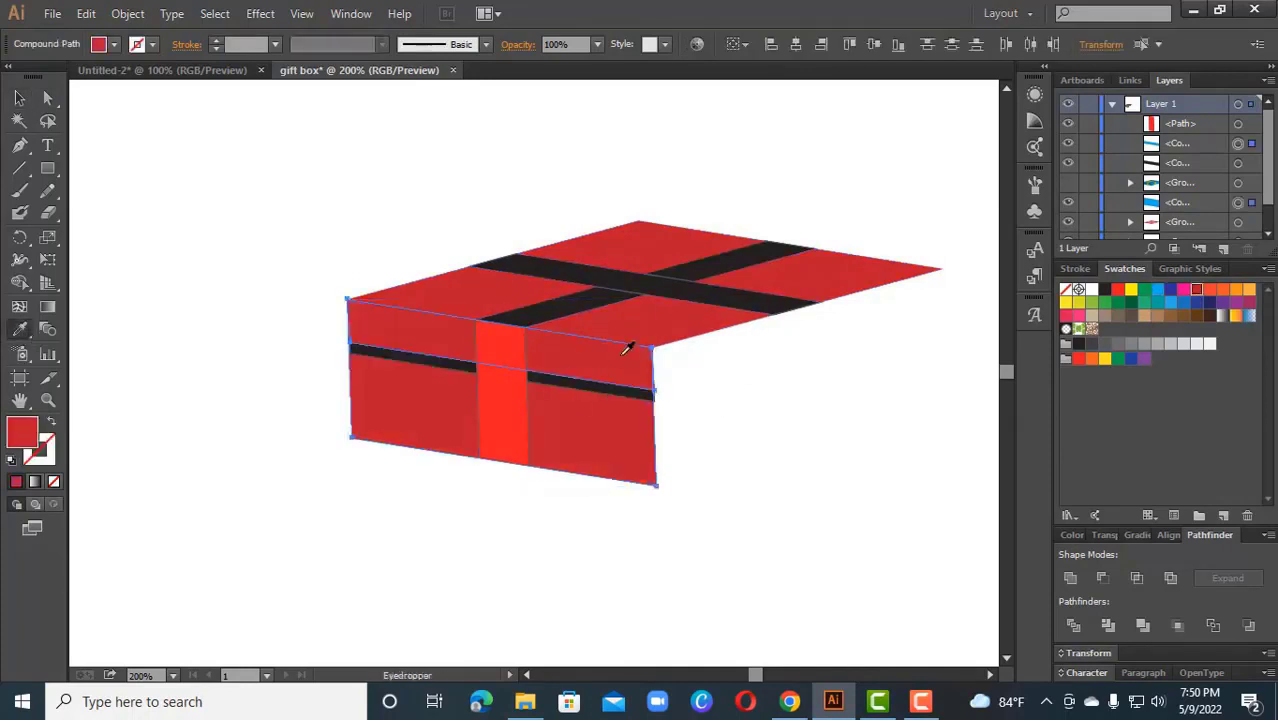
key("v")
left_click(224, 240)
Step: Isolate the black shadow strip and set its opacity to 40%
double_click(380, 362)
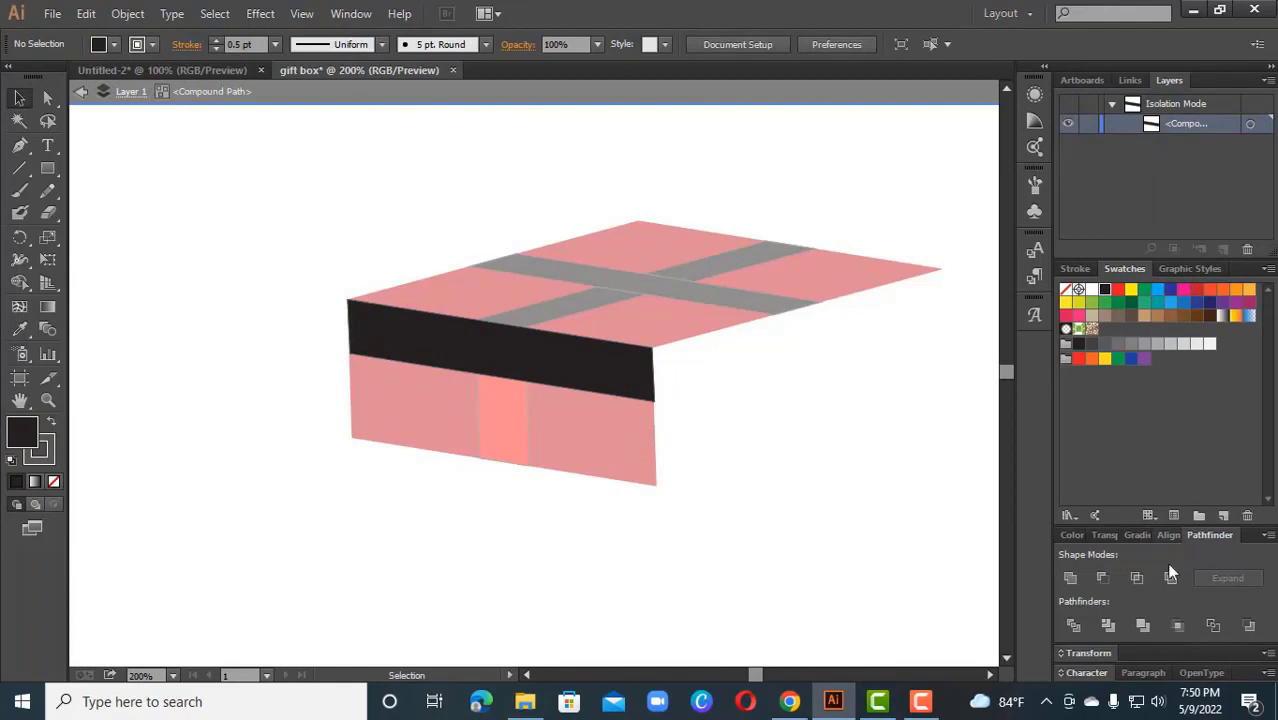
left_click(351, 13)
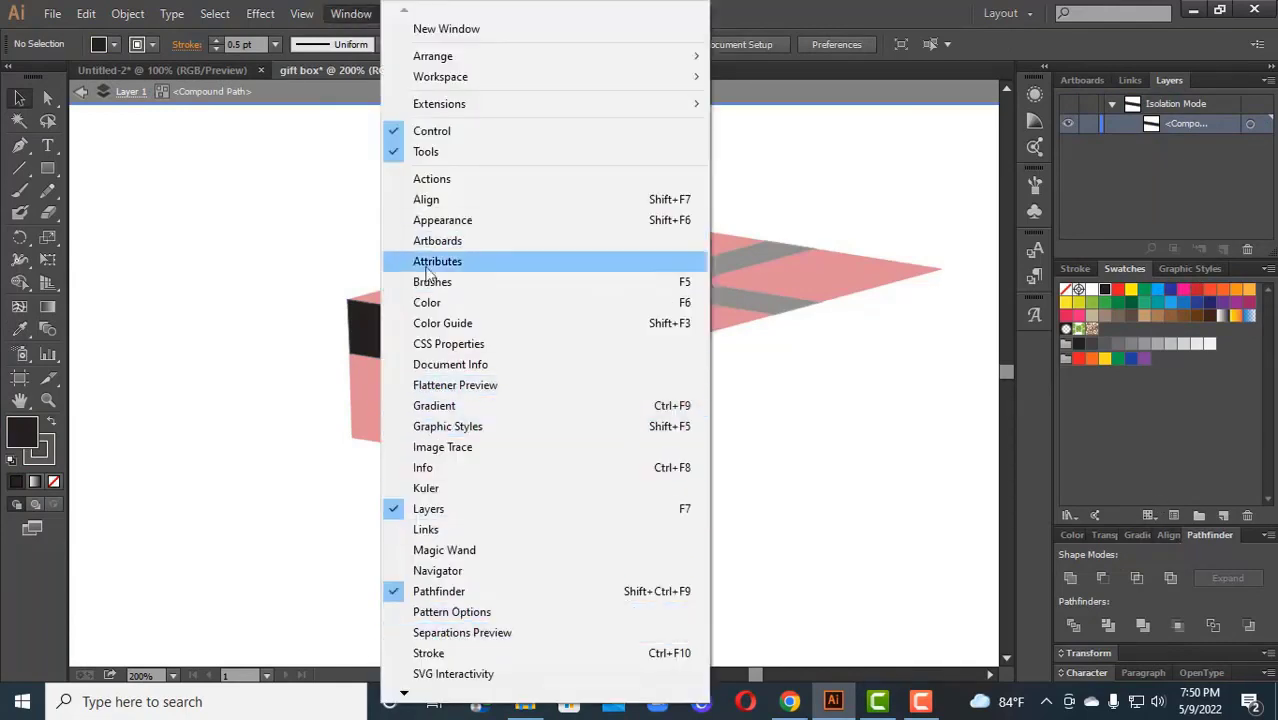
left_click(430, 408)
left_click(1106, 432)
key("ctrl+a")
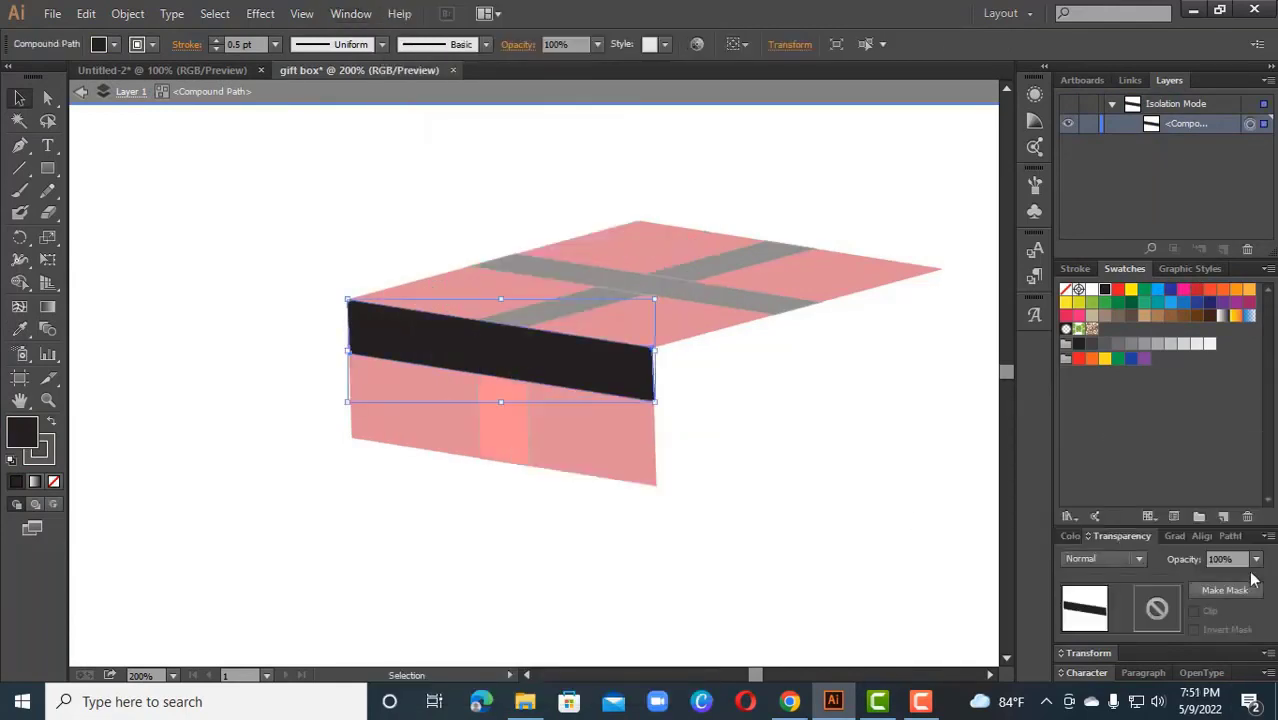
left_click(1256, 560)
left_click(1232, 394)
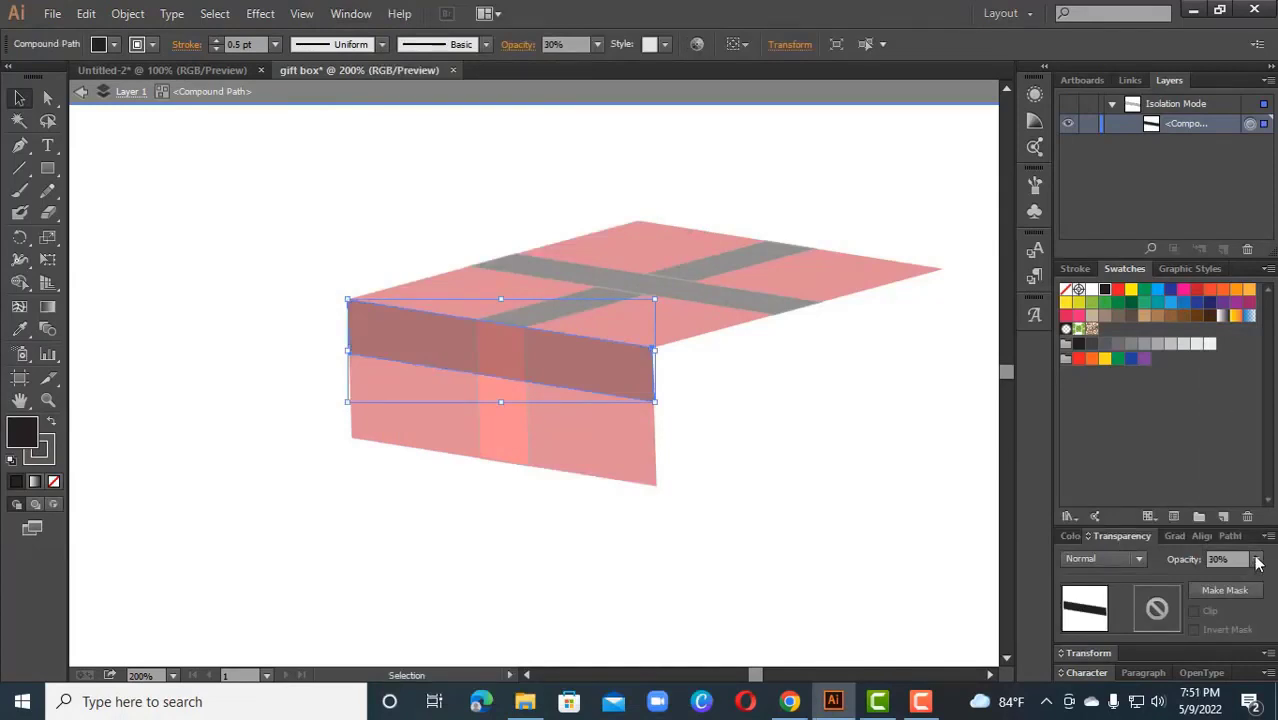
left_click(1256, 559)
left_click(1232, 415)
left_click(861, 441)
double_click(755, 473)
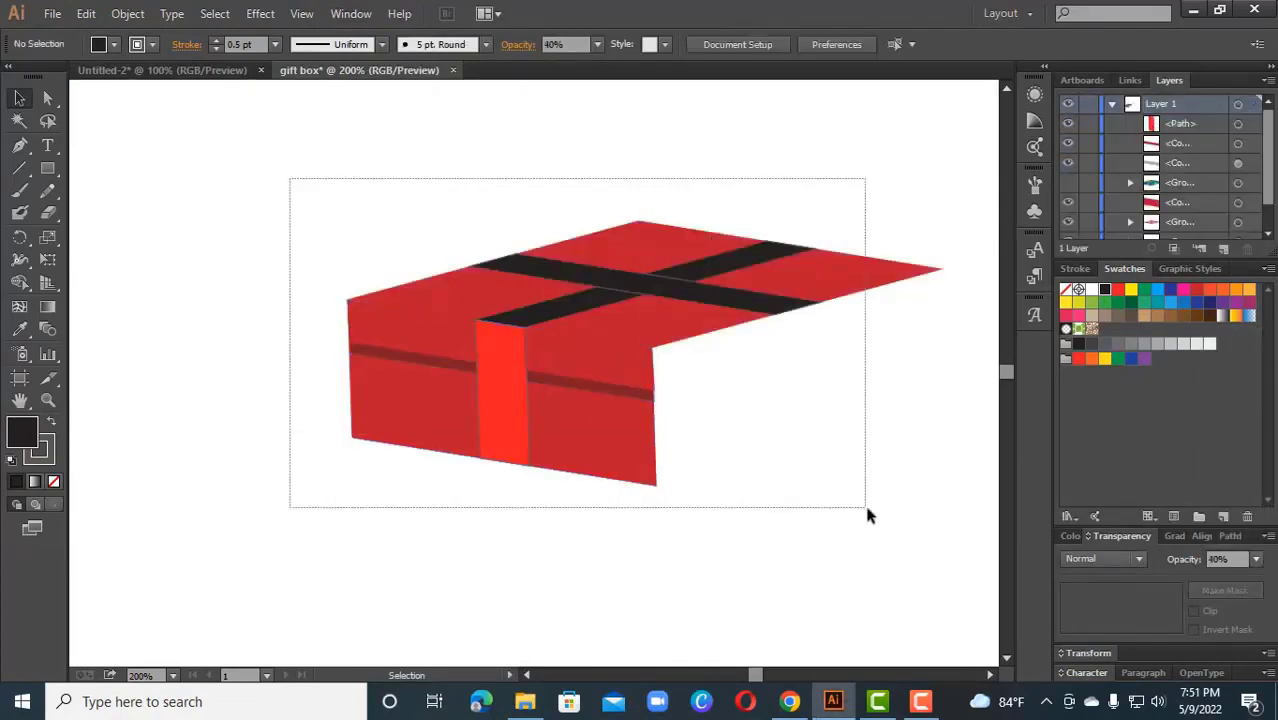
Step: Select the whole box and scale it down to about 80%, placing it higher on the artboard
left_click_drag(237, 200, 867, 576)
left_click_drag(941, 485, 815, 430)
left_click_drag(598, 393, 427, 199)
left_click_drag(730, 340, 800, 418)
left_click(523, 397)
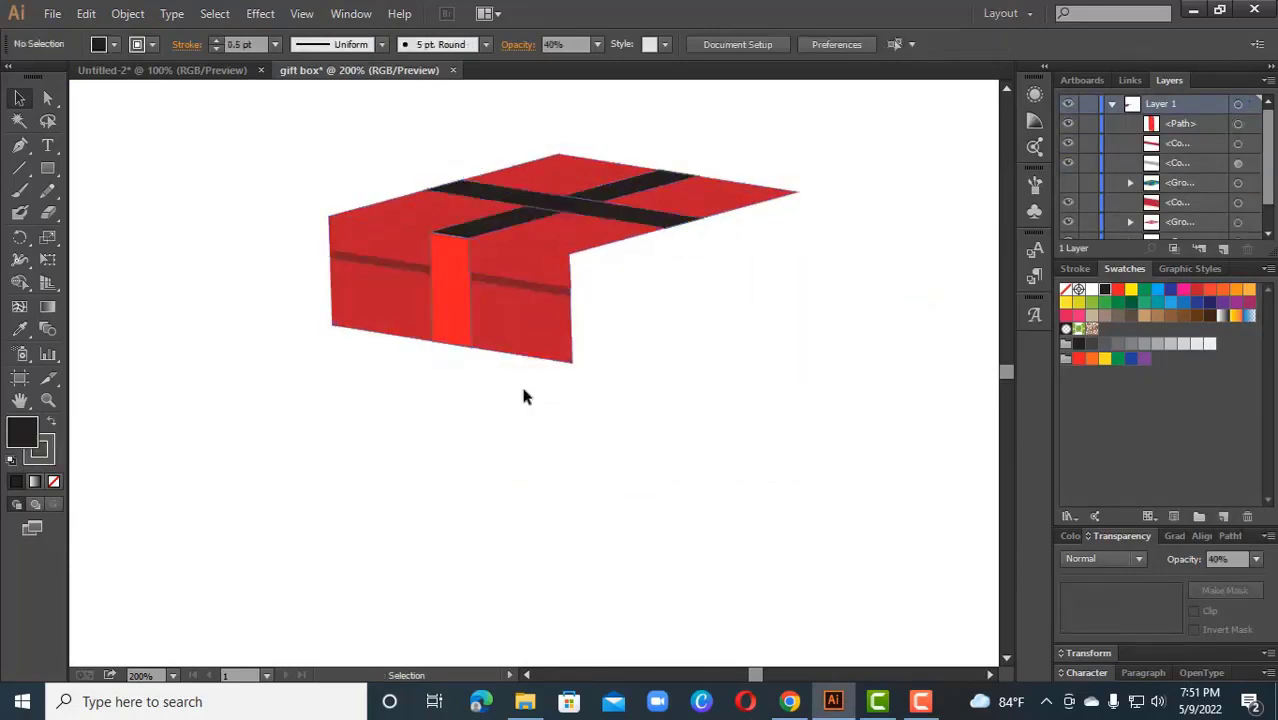
Step: Fill the black ribbon cross on the lid with a linear gradient of brown tones around a white centre stop
left_click(560, 212)
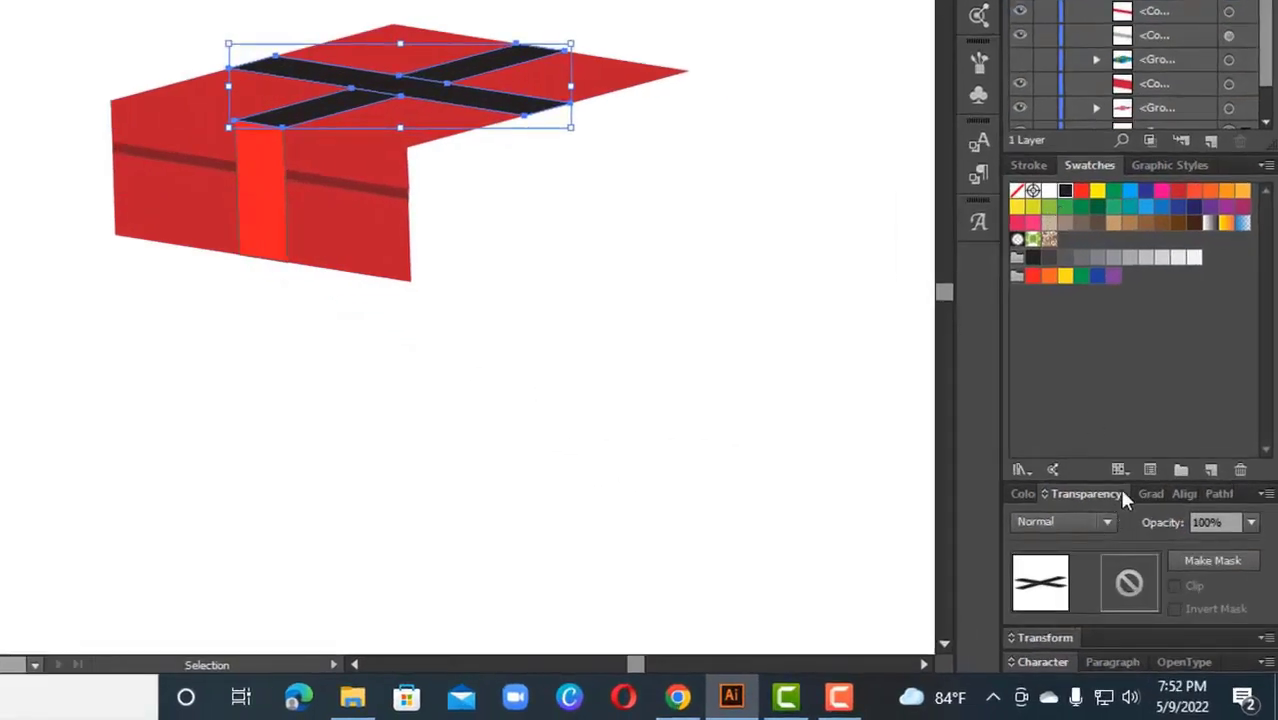
left_click(1172, 536)
left_click(1162, 560)
left_click_drag(1184, 315, 1213, 569)
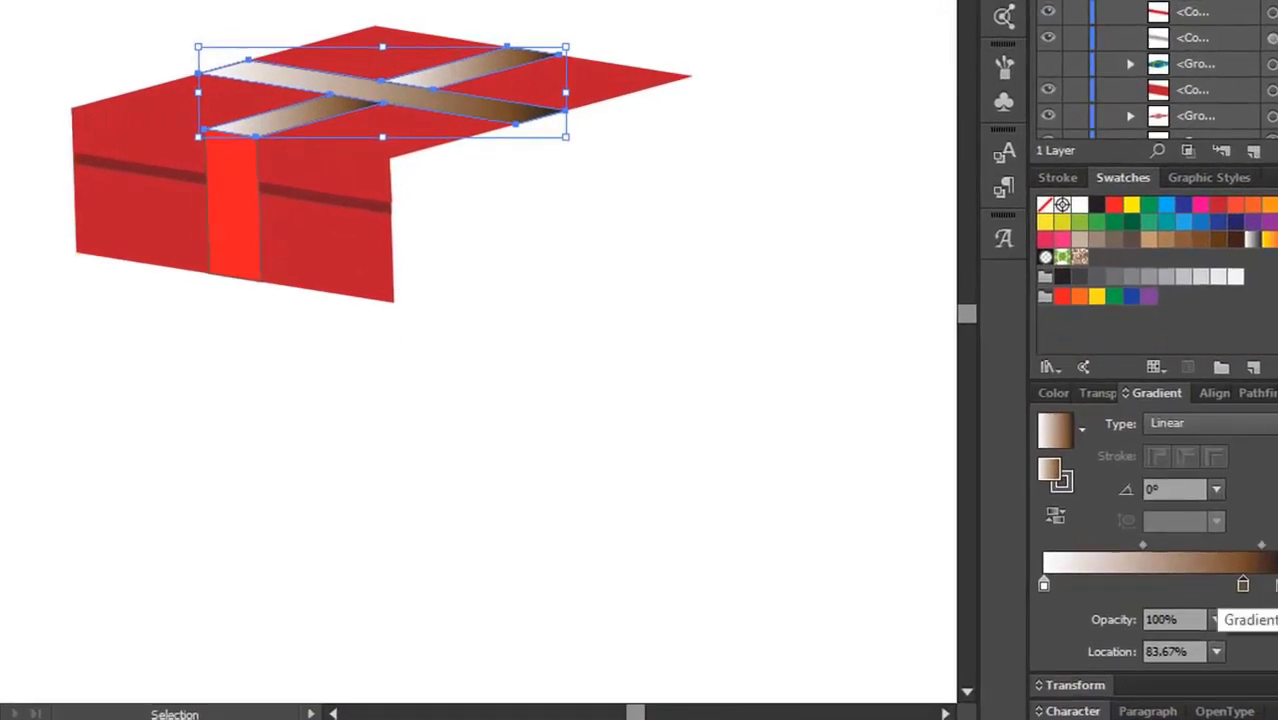
left_click(1076, 585)
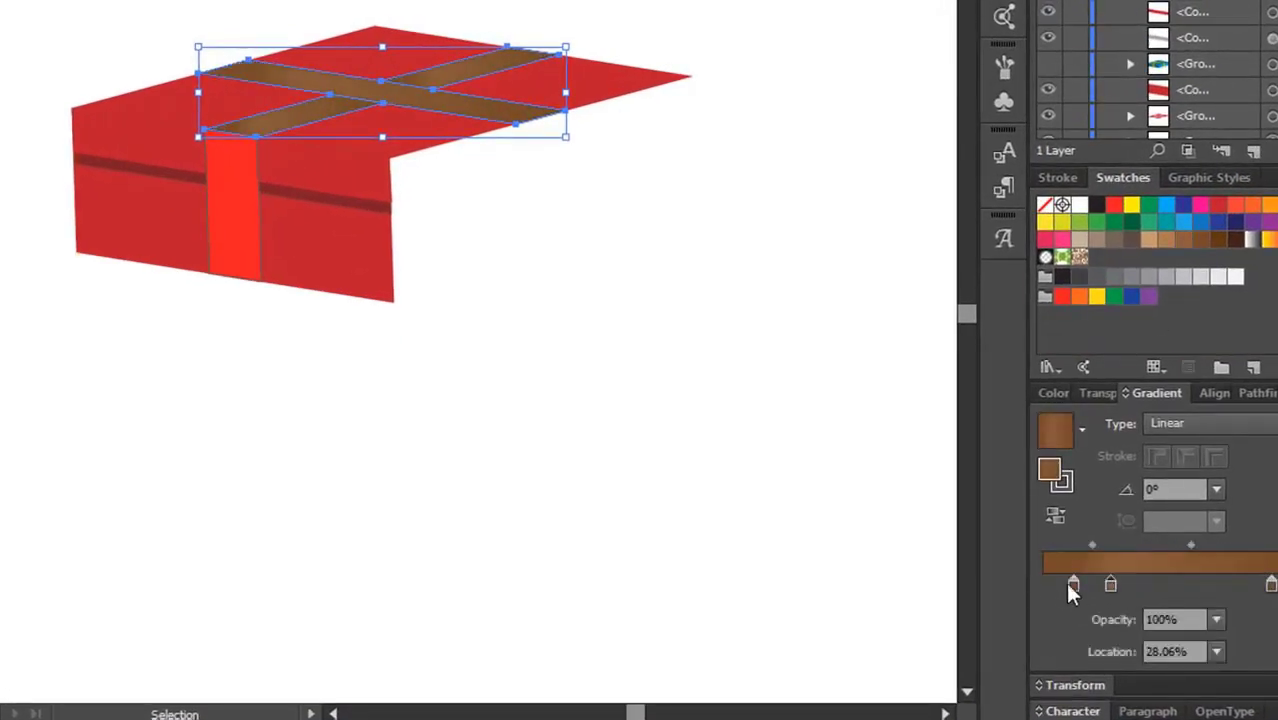
left_click_drag(1166, 242, 1201, 581)
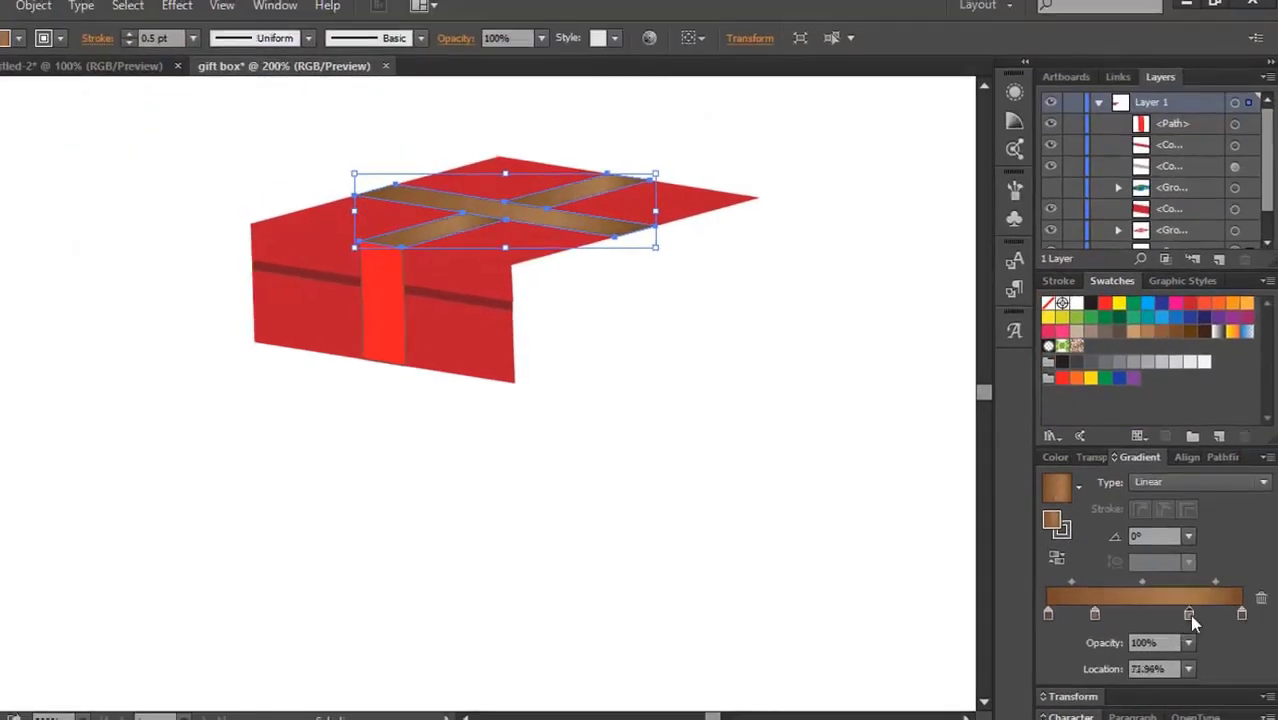
left_click_drag(1077, 303, 1186, 617)
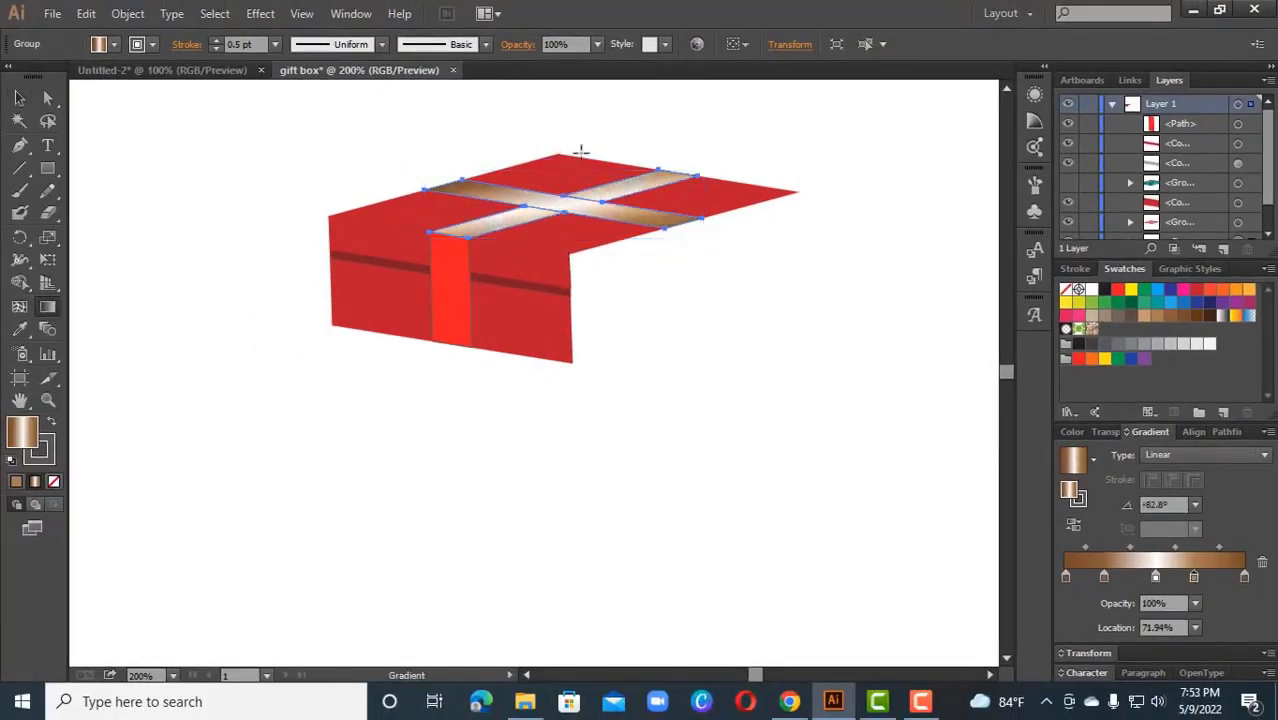
Step: Redraw the ribbon cross gradient nearly vertically, from above the lid's back corner to below its front corner
left_click_drag(581, 152, 575, 277)
mouse_move(560, 126)
left_mouse_down()
mouse_move(587, 309)
mouse_move(578, 276)
left_mouse_up()
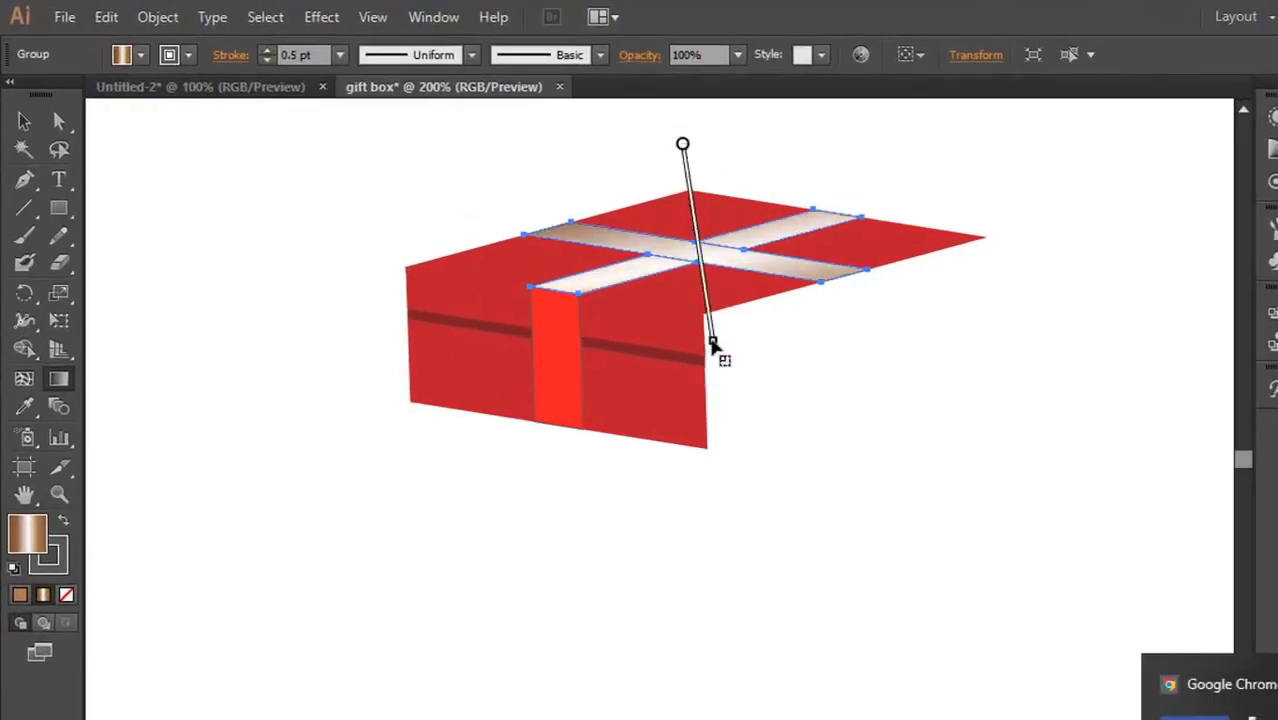
left_click_drag(693, 151, 702, 360)
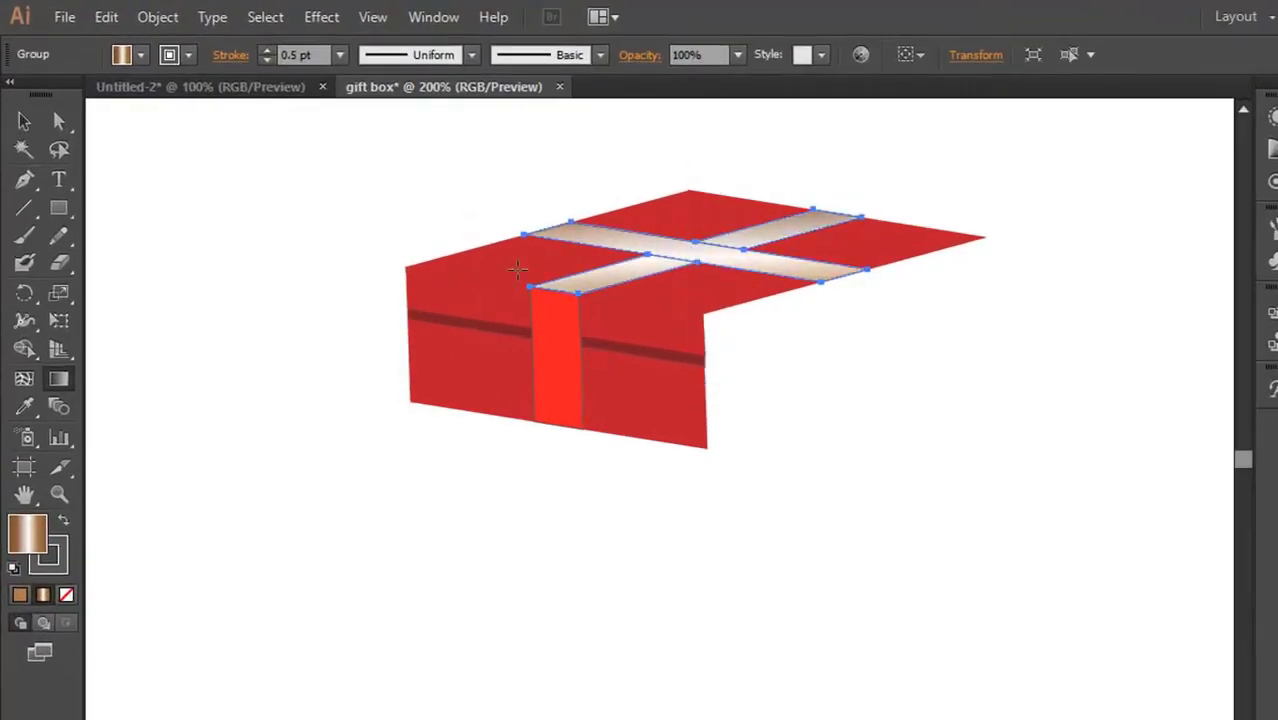
Step: Apply the cross's brown-and-white gradient to the red front ribbon and run it vertically along the ribbon
left_click(26, 121)
left_click(563, 380)
double_click(26, 408)
left_click(1013, 656)
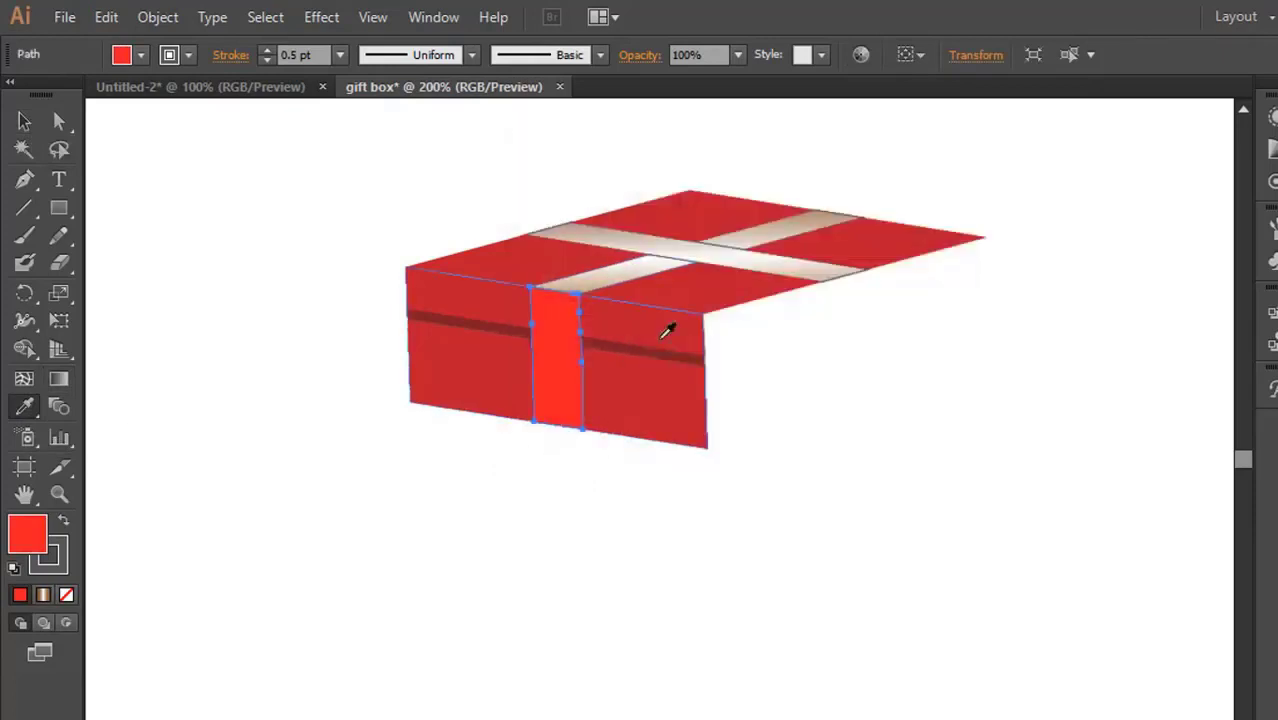
left_click(620, 266)
left_click_drag(530, 545, 551, 173)
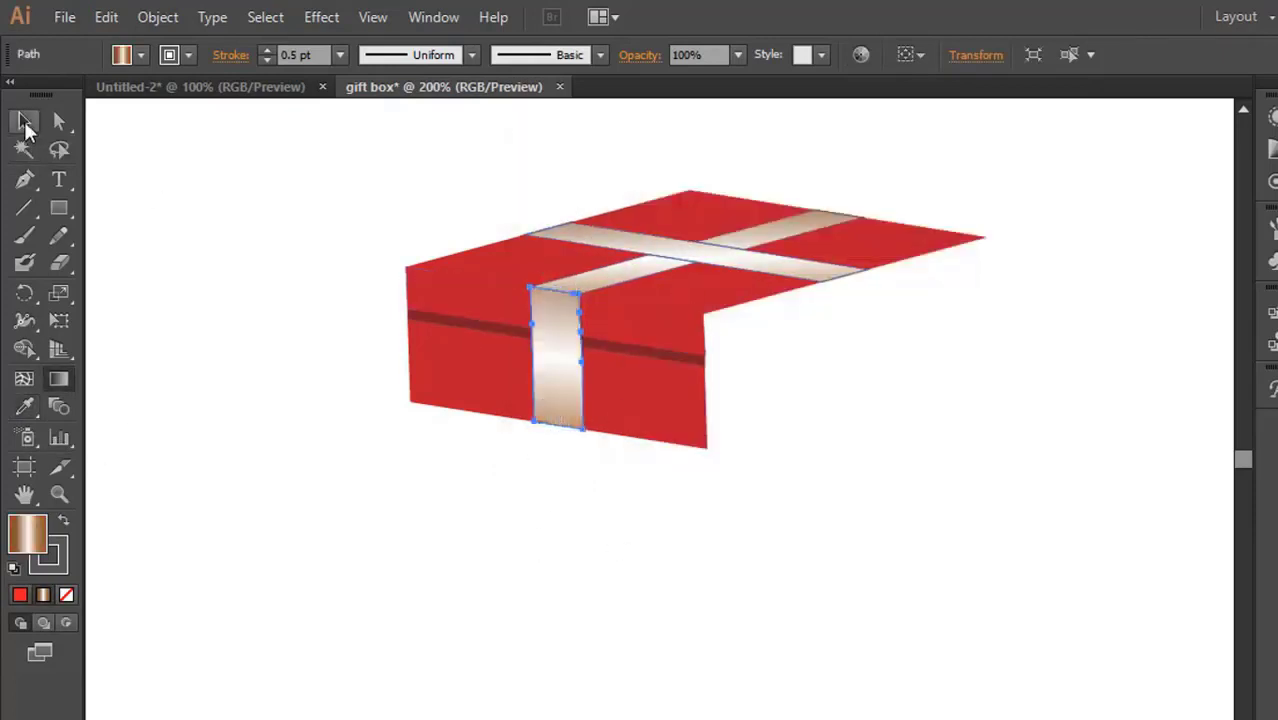
Step: Select the front face, lid strip, shadow and ribbon and group them
left_click(26, 121)
left_click_drag(656, 507, 524, 323)
right_click(498, 362)
left_click(558, 468)
Step: Reflect a copy of the front face group to form the box's adjoining right side
left_click_drag(558, 398, 585, 503)
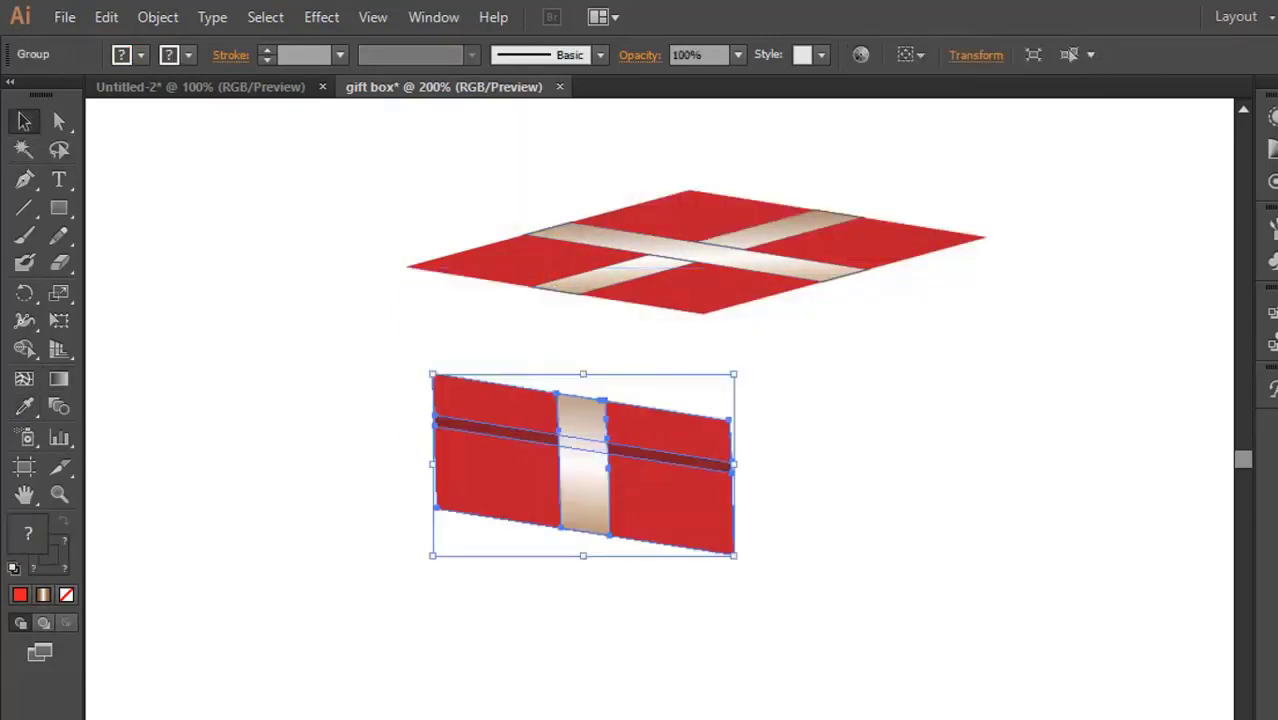
key("ctrl+z")
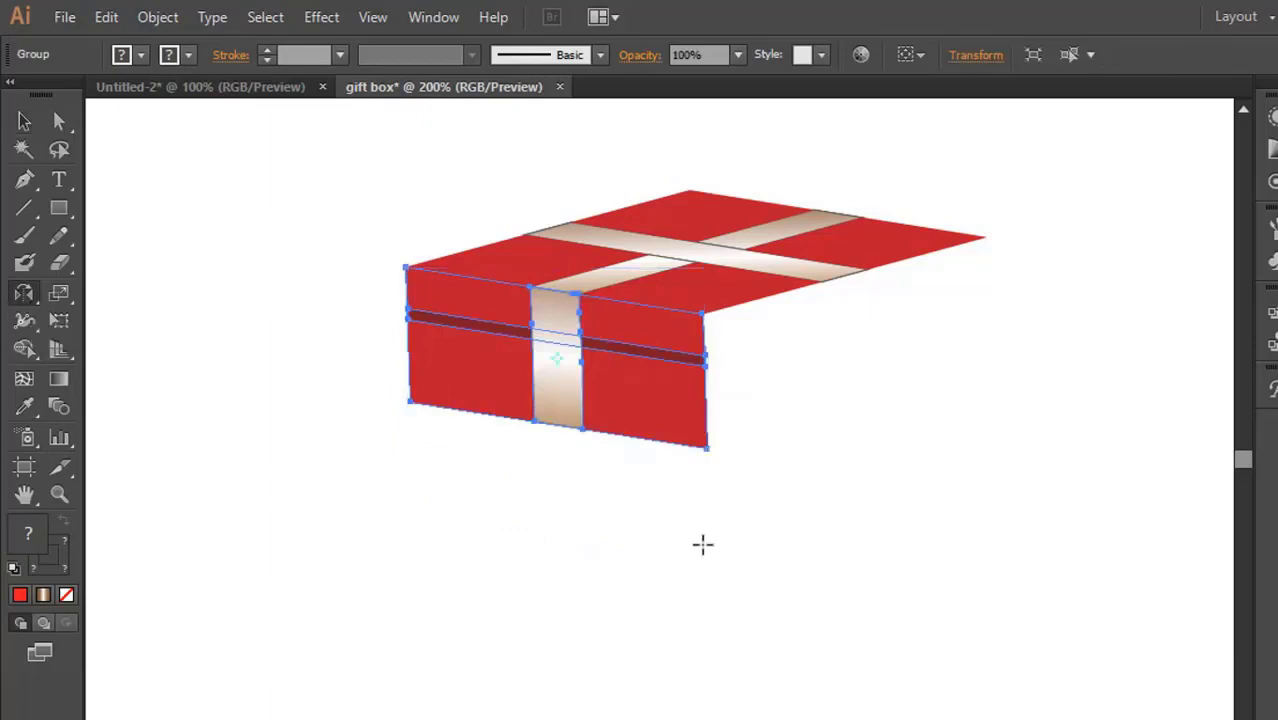
left_click_drag(706, 459, 712, 324)
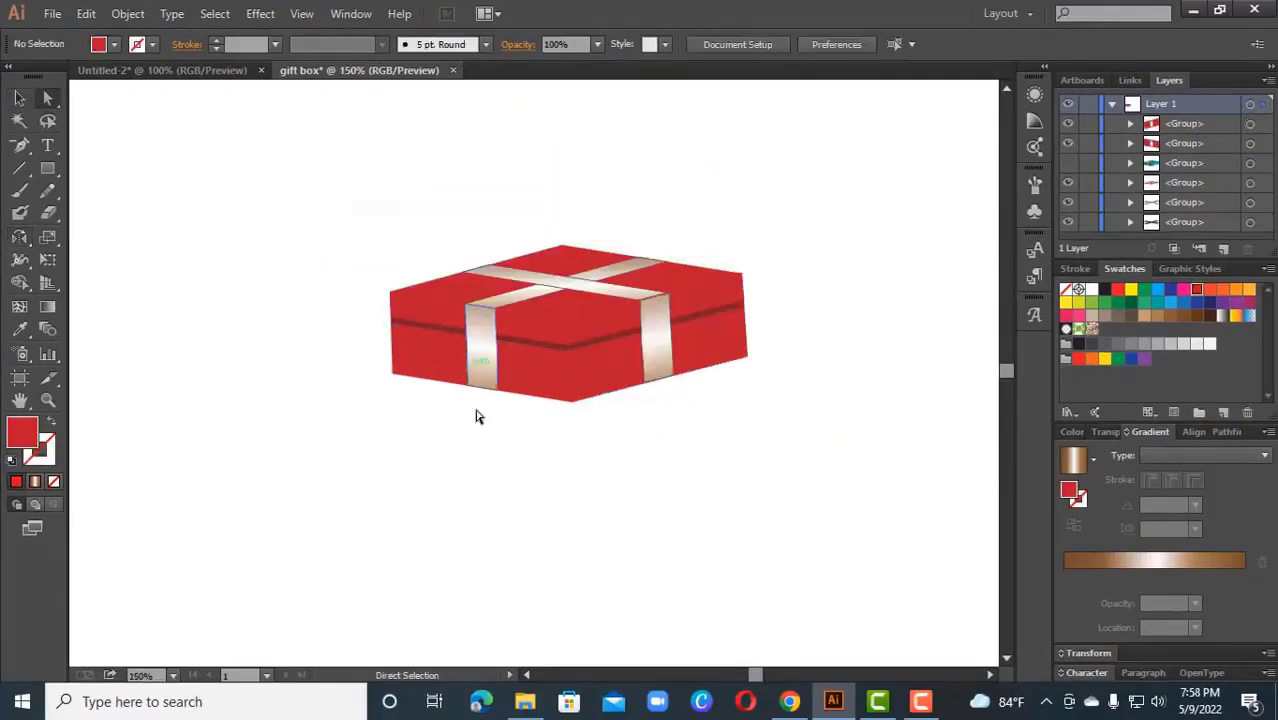
Step: Recolour the box's left front face, including its ribbon, with the Bright colour properties library
left_click_drag(668, 370, 717, 430)
key("ctrl+z")
left_click_drag(452, 427, 490, 334)
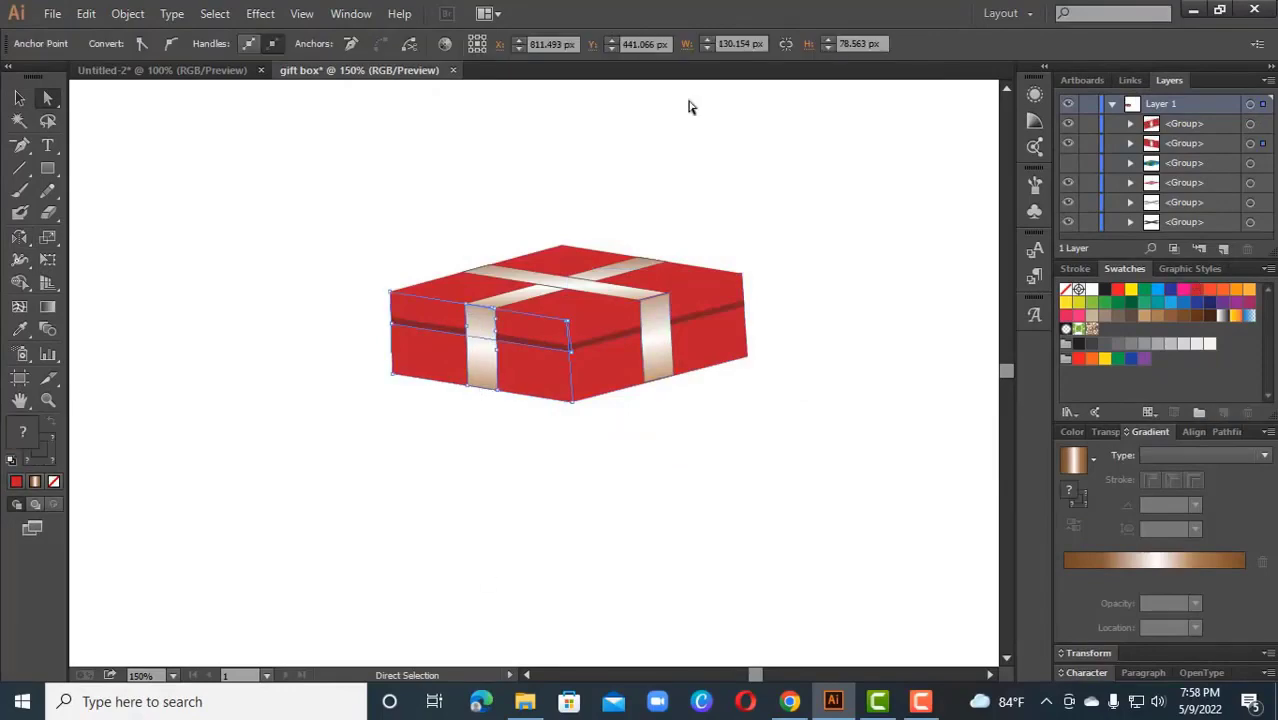
left_click(443, 46)
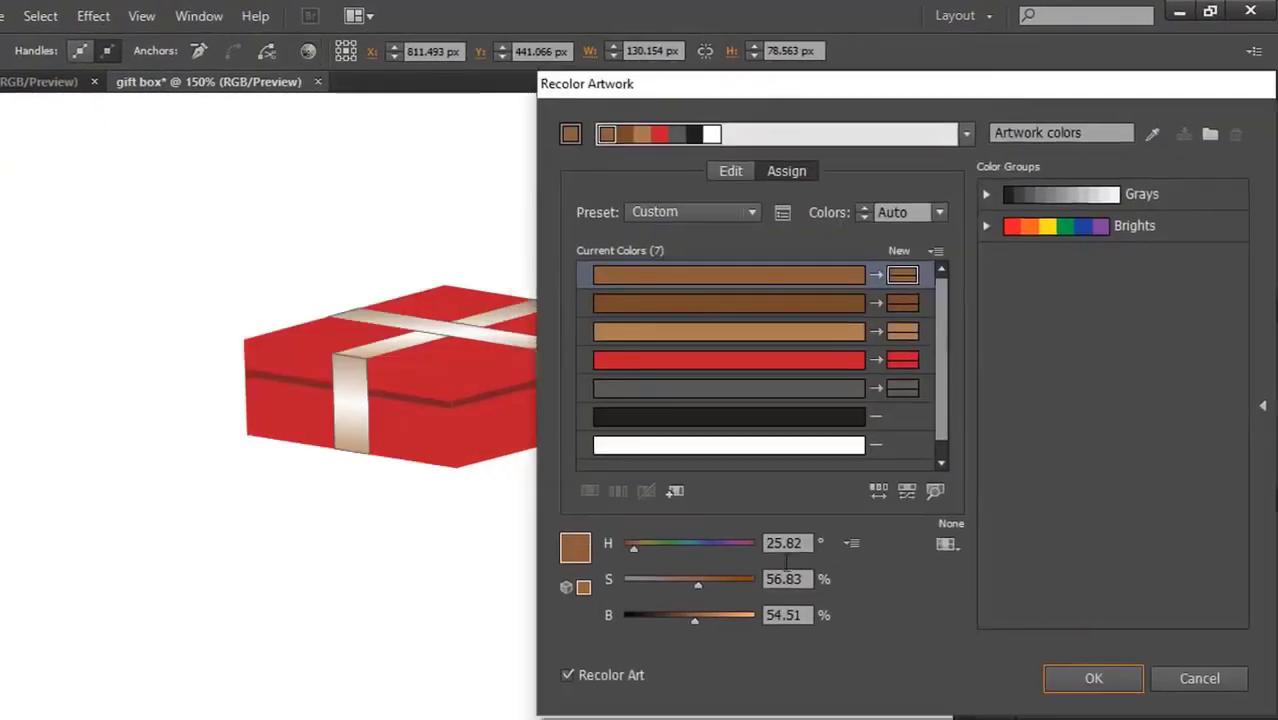
left_click(953, 542)
mouse_move(1110, 168)
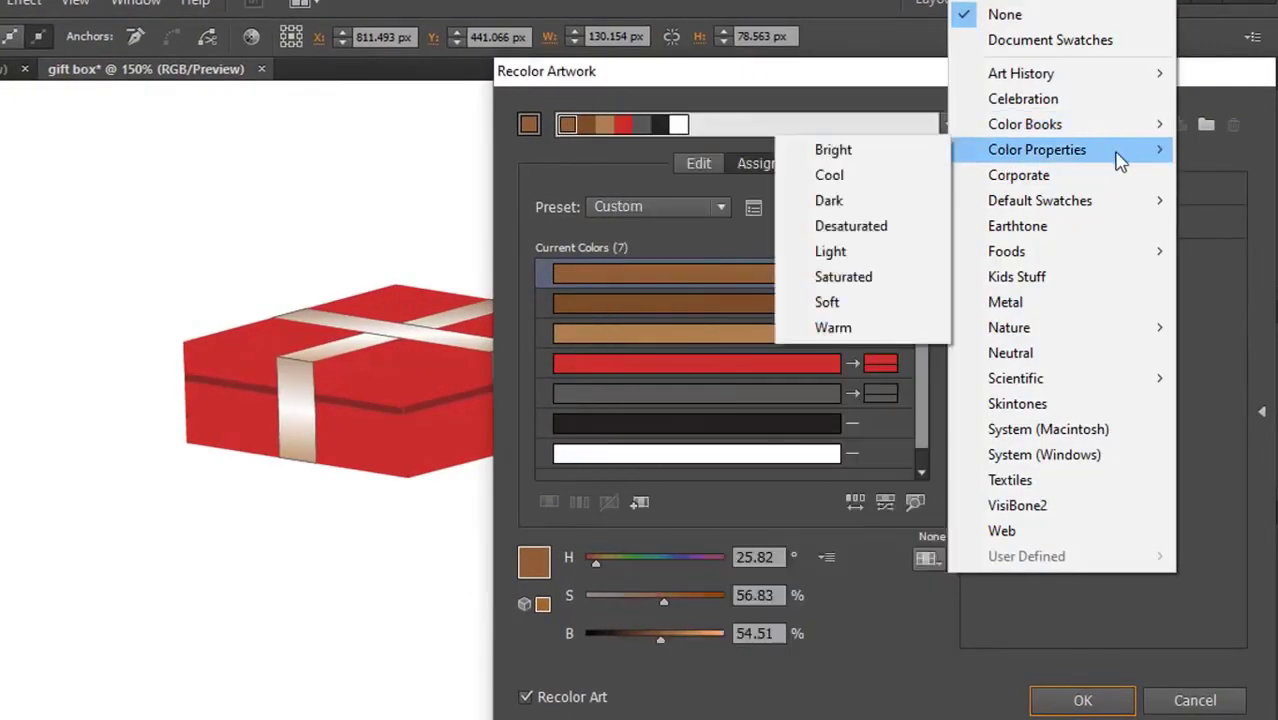
left_click(833, 150)
left_click(1083, 700)
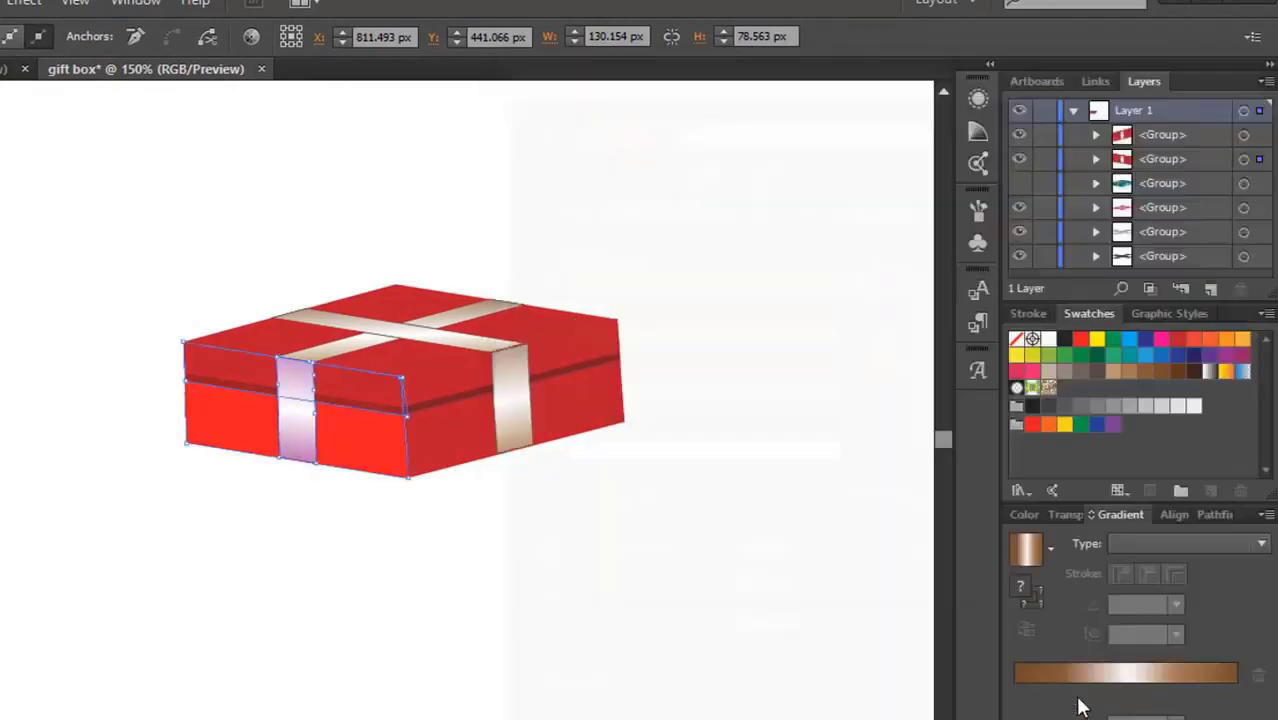
Step: Recolour the box's right side face with the Dark colour properties library
left_click(707, 318)
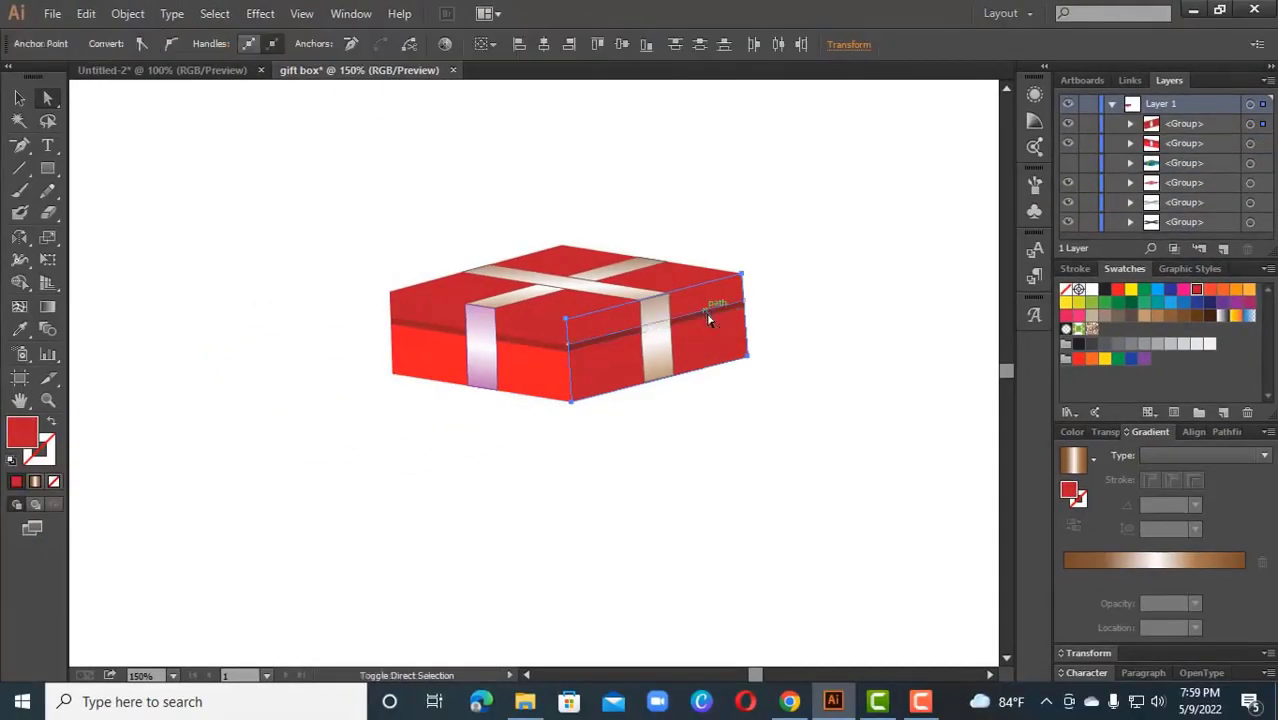
left_click(445, 45)
left_click(997, 466)
left_click(908, 334)
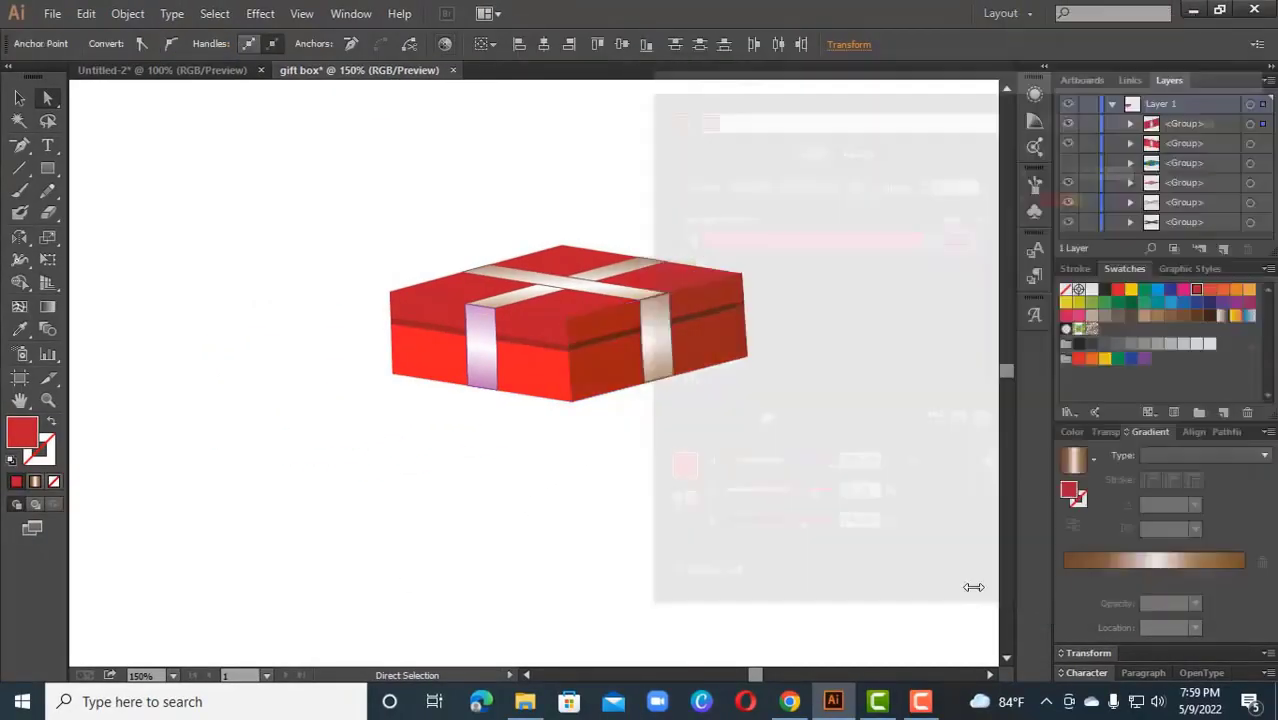
left_click(799, 550)
Step: Recolour the left front face with the Dark colour properties library to put it in shade
left_click(536, 412)
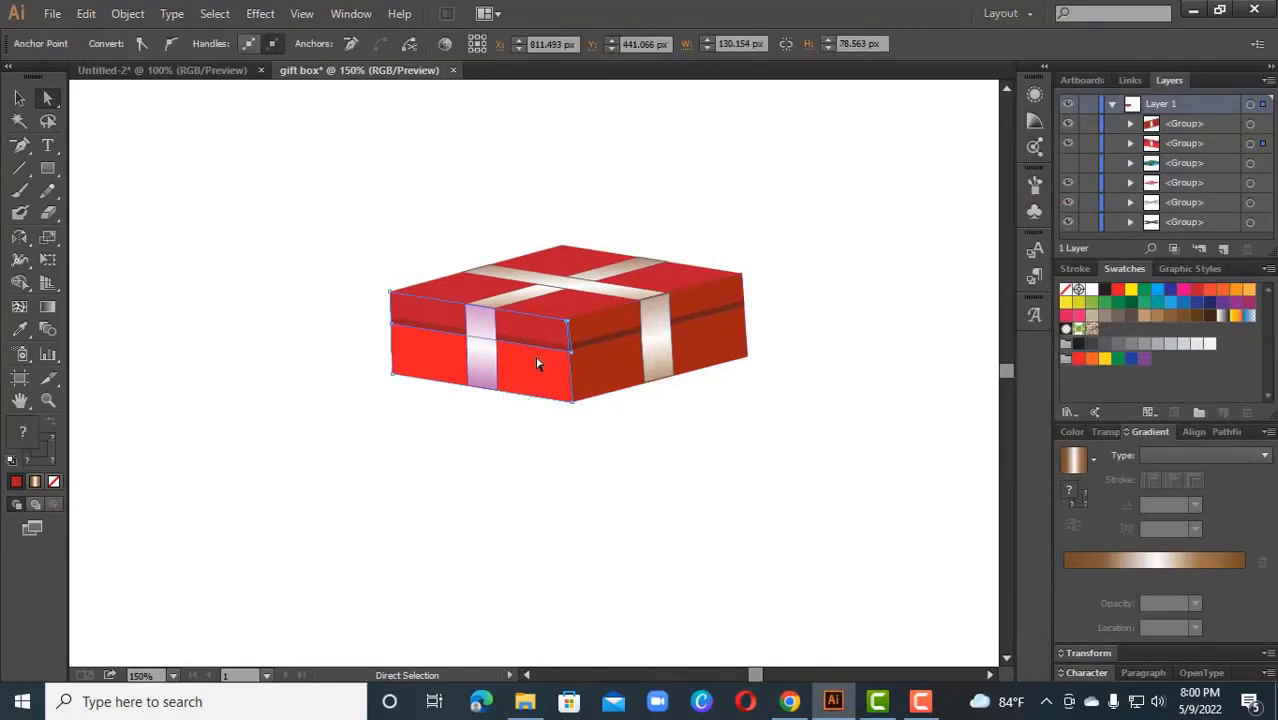
left_click(445, 45)
left_click(995, 467)
left_click(930, 177)
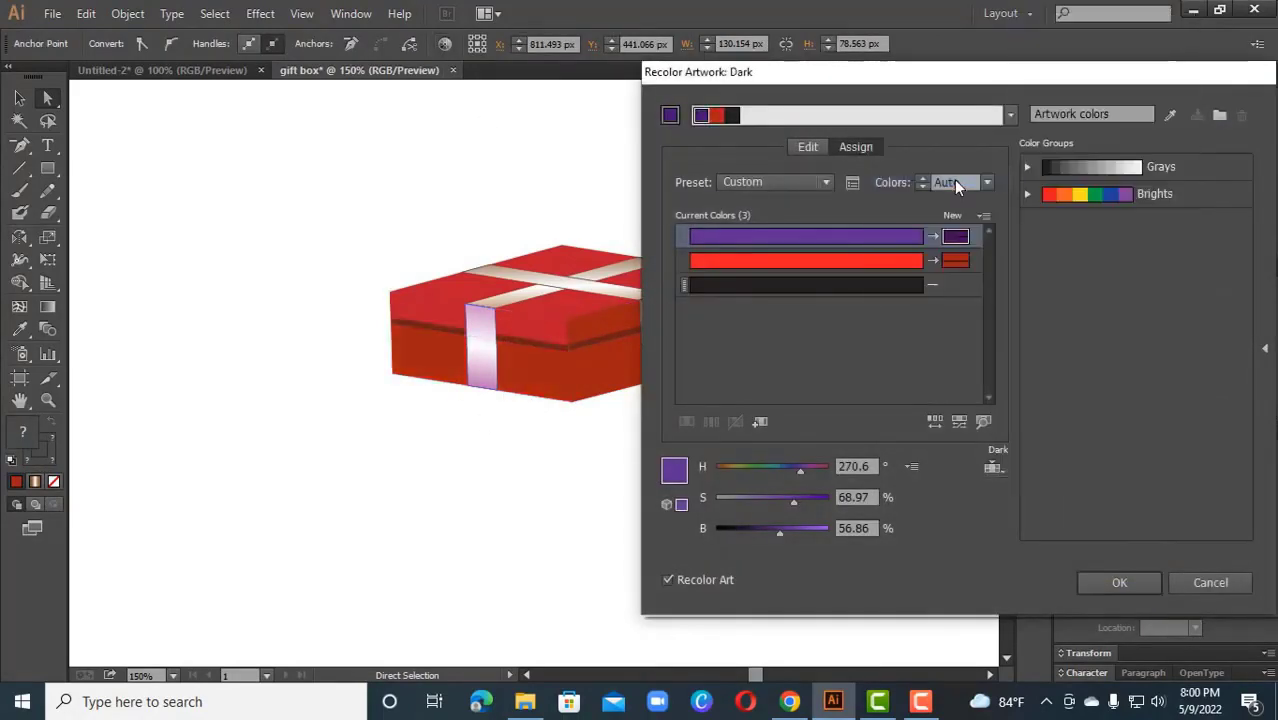
left_click(1119, 583)
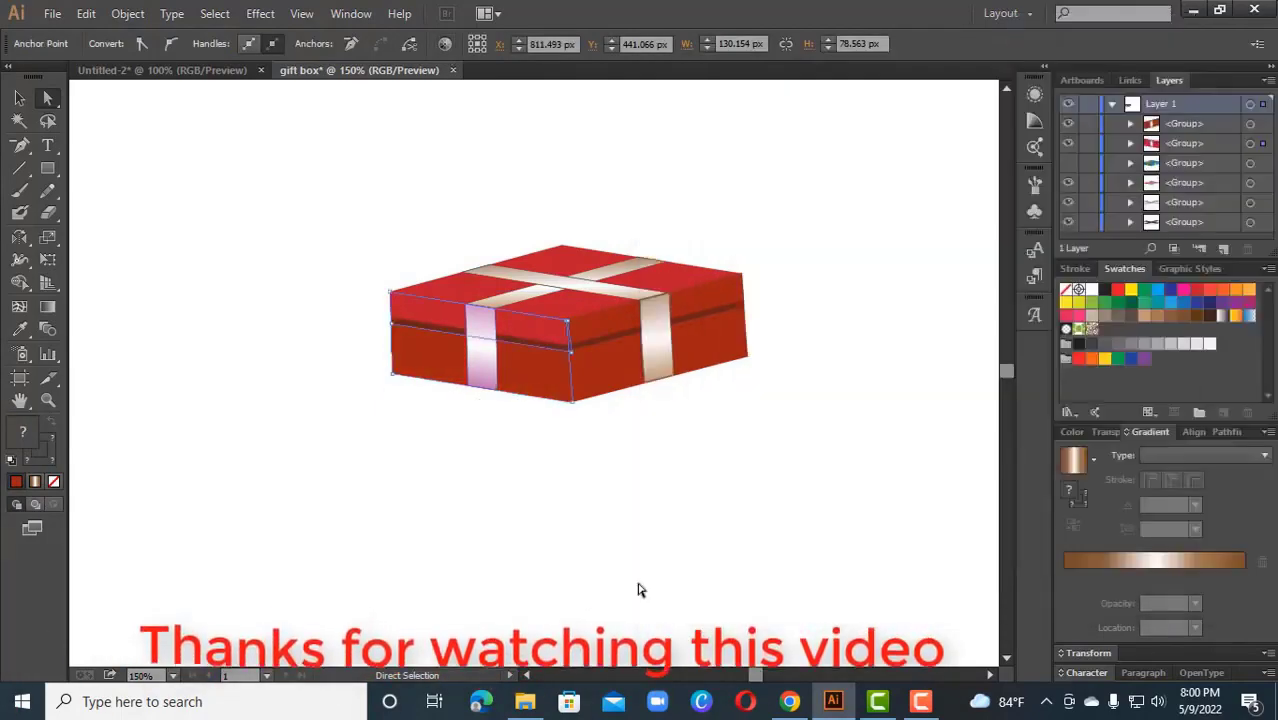
Step: Try the Light colour library on the right side group, and recolour it with the Bright library instead
left_click(727, 318)
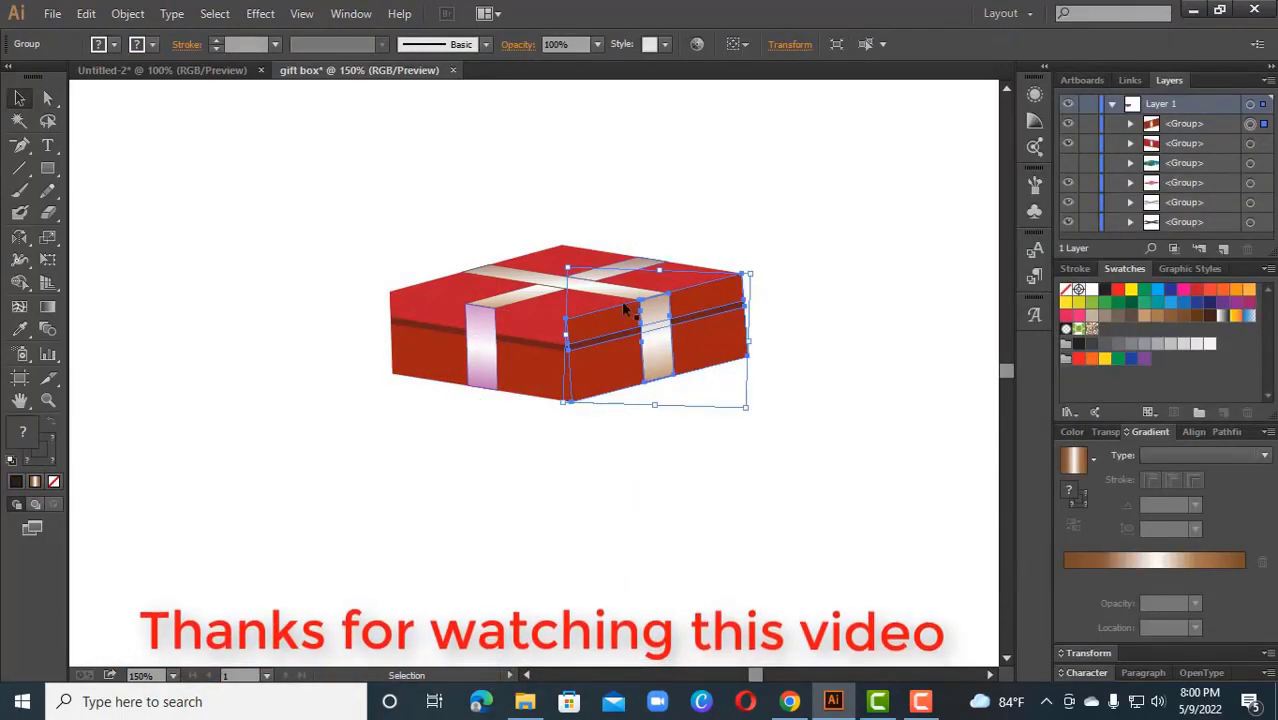
left_click(699, 44)
left_click(995, 468)
mouse_move(1116, 141)
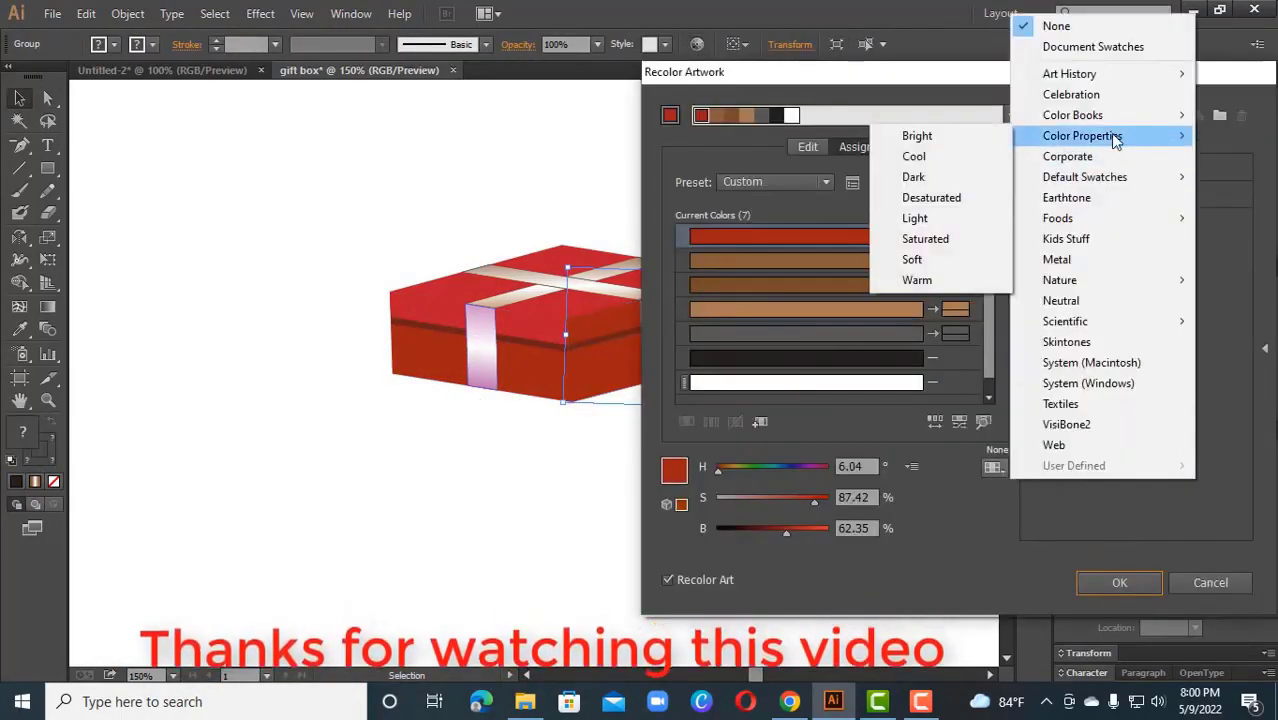
left_click(915, 218)
left_click(995, 467)
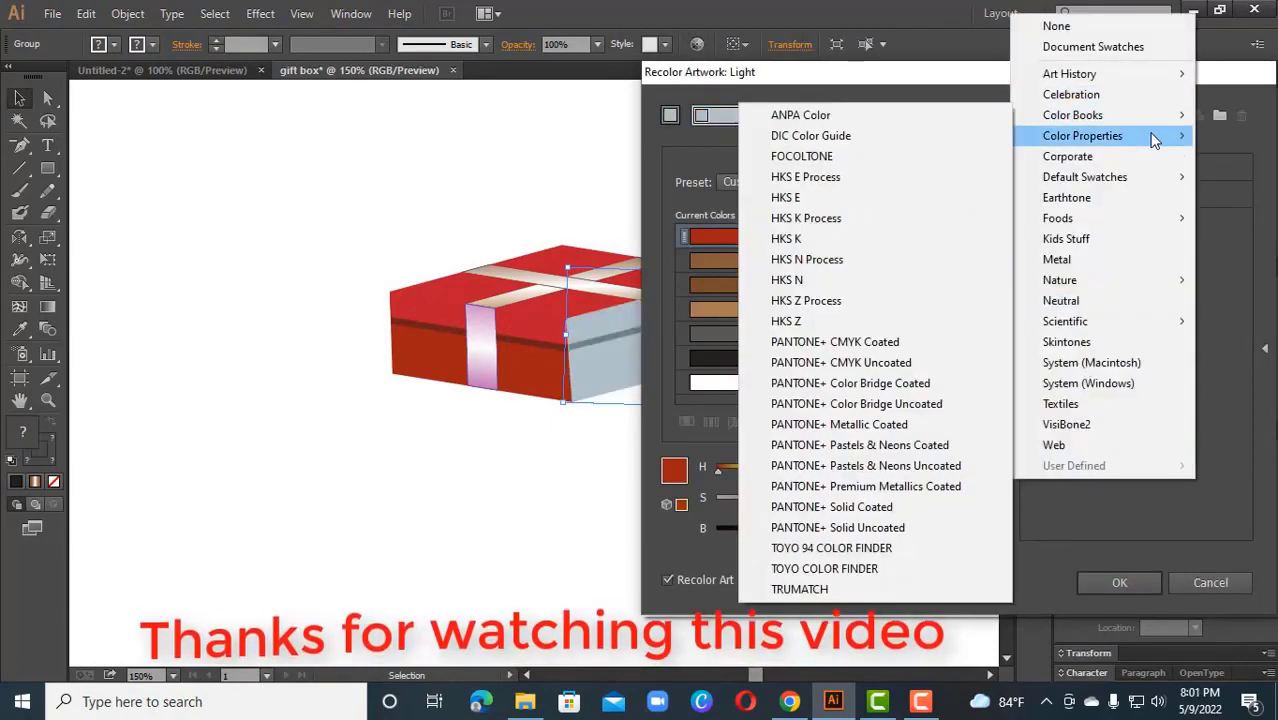
left_click(930, 136)
left_click(1119, 583)
left_click(810, 460)
Step: Ungroup the right side and restore its ribbon's brown-and-white gradient to match the top cross
left_click(664, 352)
right_click(647, 353)
left_click(699, 461)
double_click(657, 345)
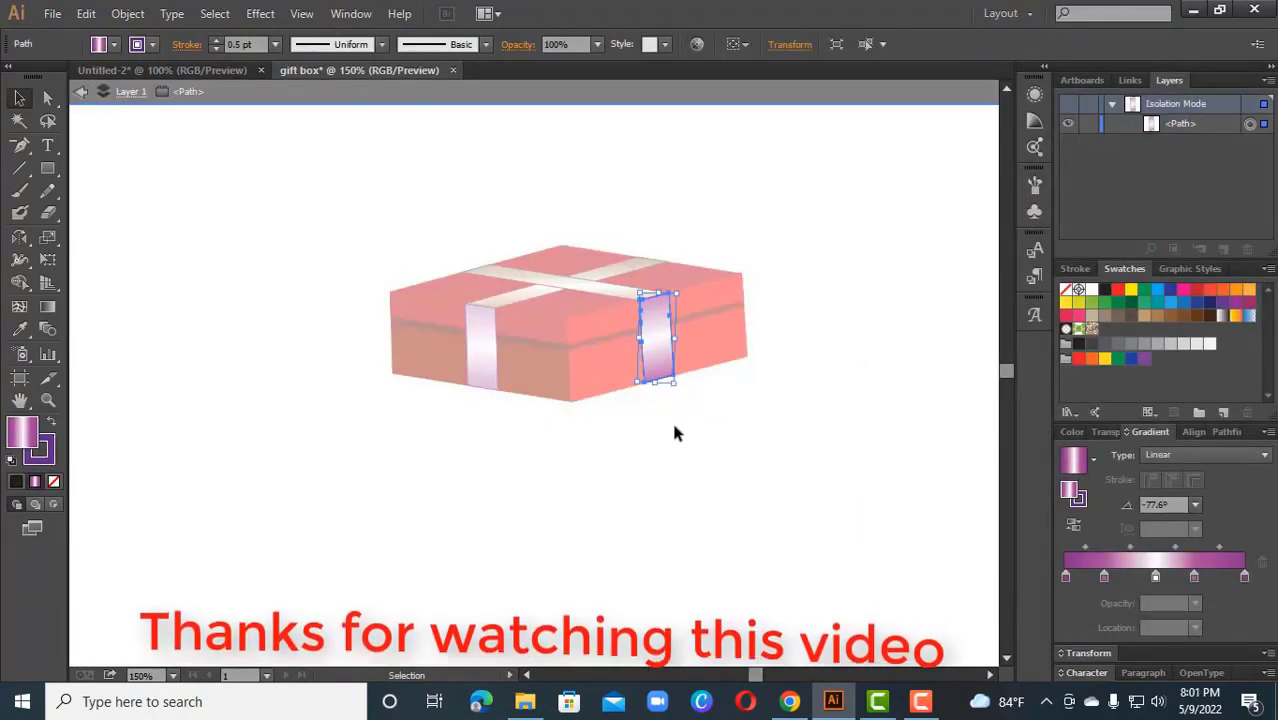
right_click(673, 432)
left_click(731, 380)
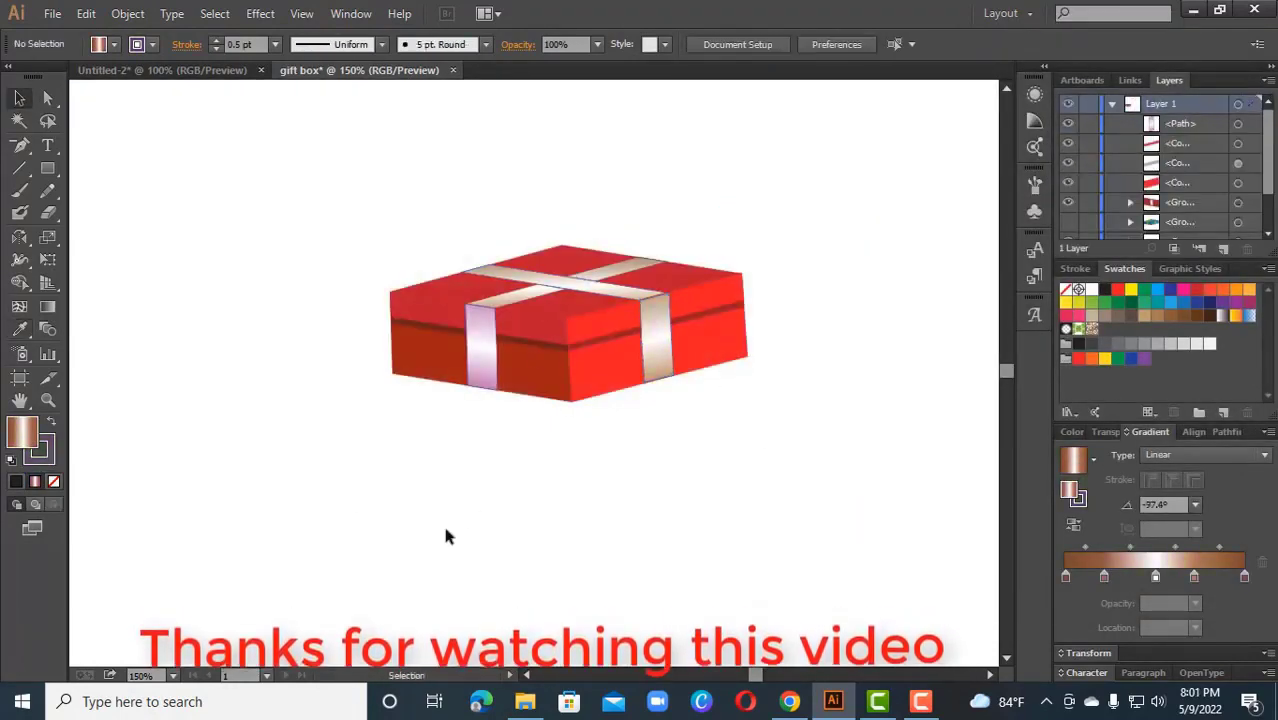
Step: Ungroup the left side and sample its dark red face colour for the lid strip
left_click(531, 328)
right_click(531, 328)
left_click(588, 435)
left_click(525, 328)
key("i")
left_click(526, 372)
key("v")
left_click(498, 470)
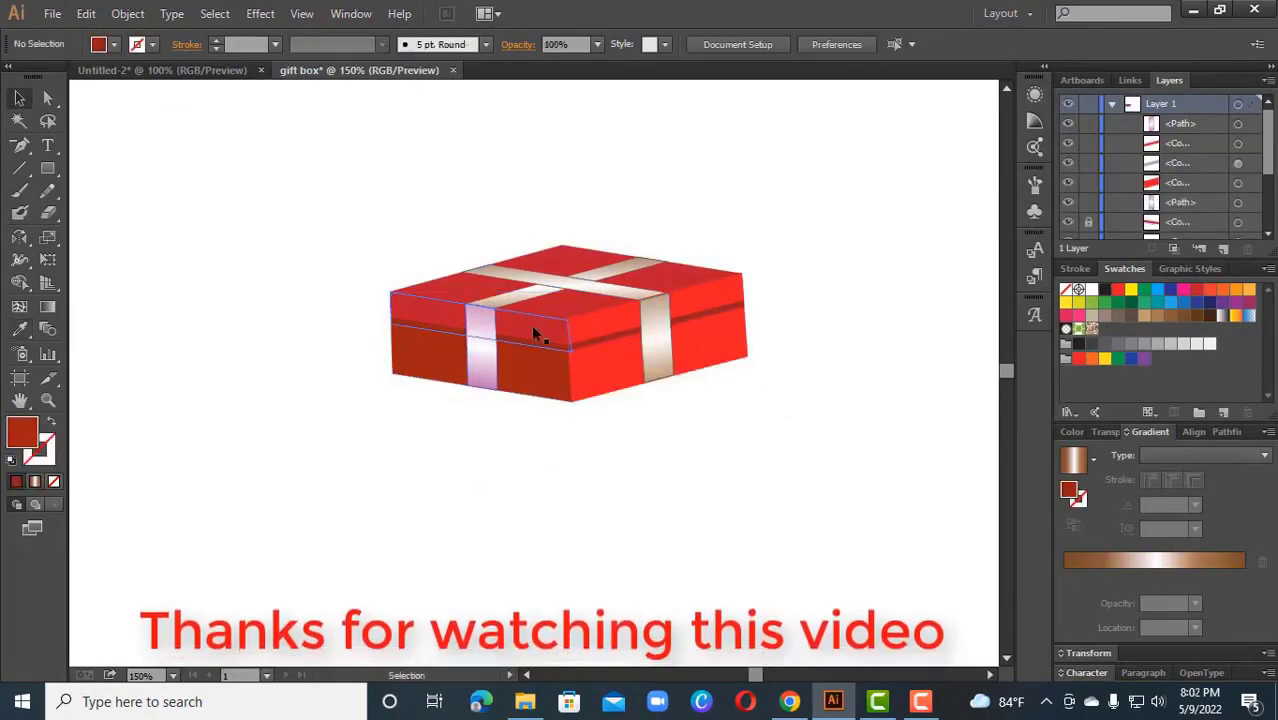
Step: Match the left side's lid shadow and ribbon gradient to those on the right side
left_click(532, 330)
key("i")
left_click(733, 307)
left_click(20, 98)
left_click(290, 310)
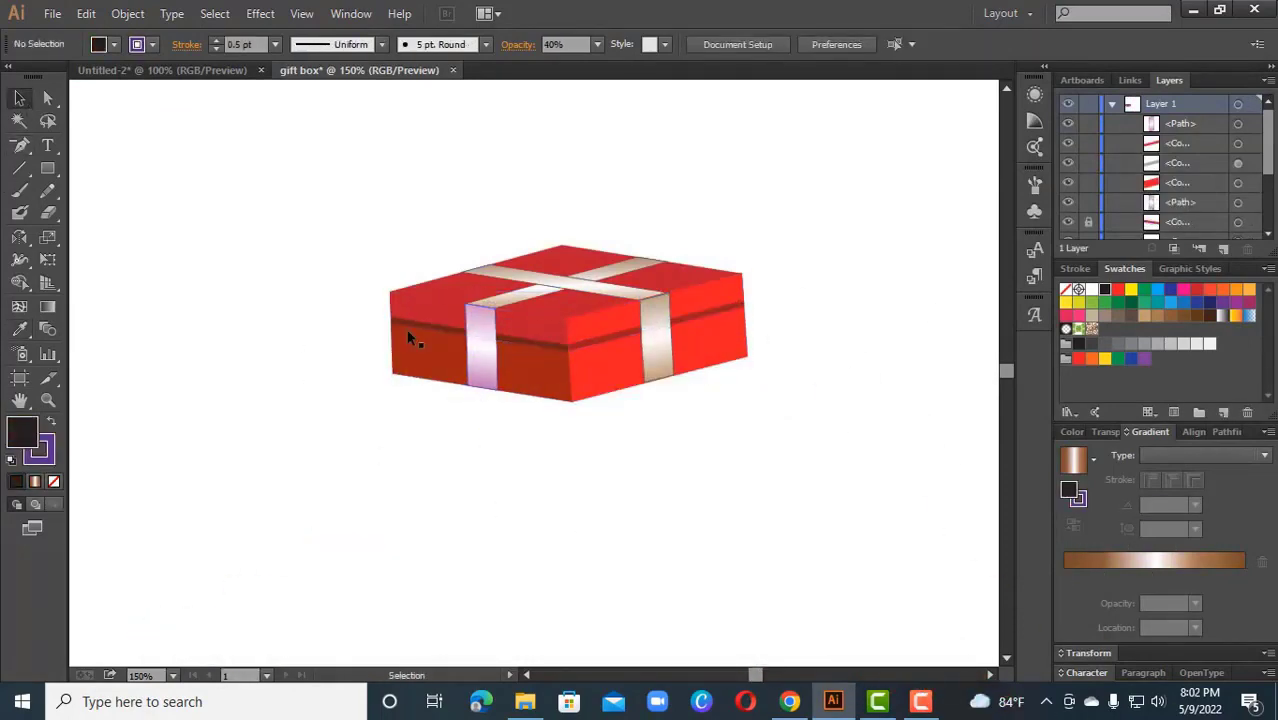
left_click(484, 348)
key("i")
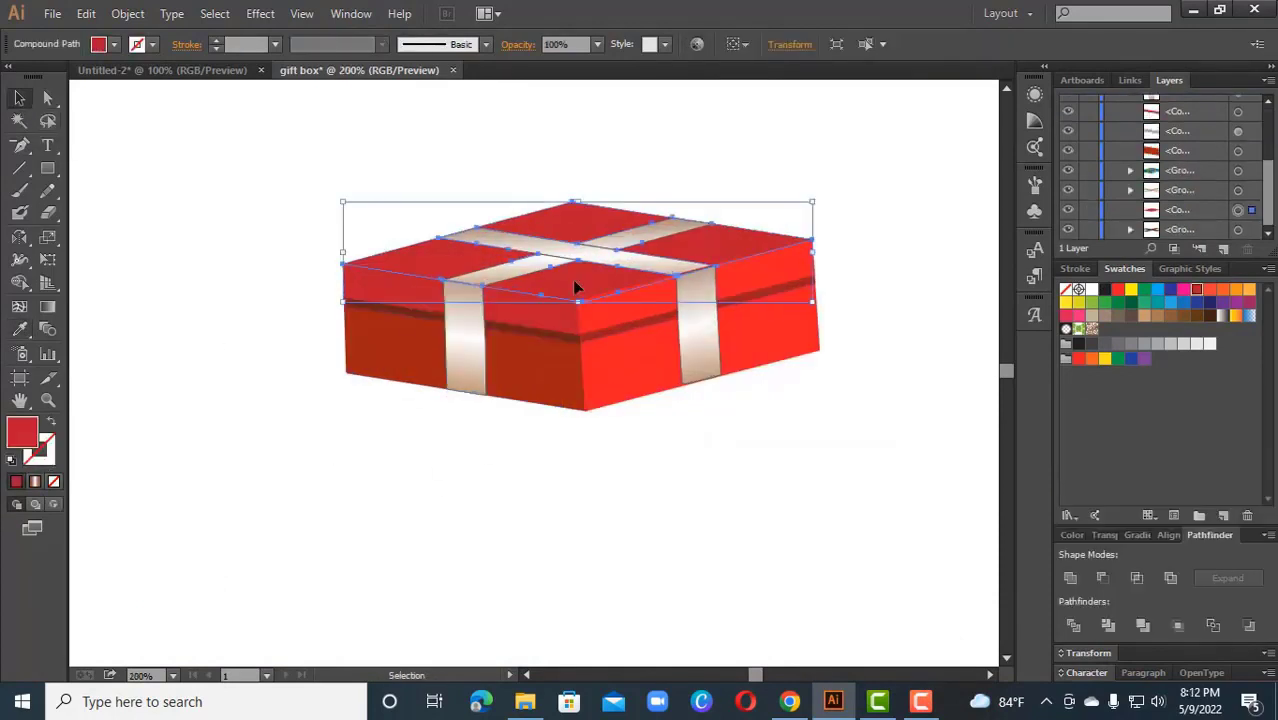
Step: Place a black copy of the lid top behind the box's base and shift it left and slightly up as a ground shadow
left_click_drag(576, 285, 576, 422)
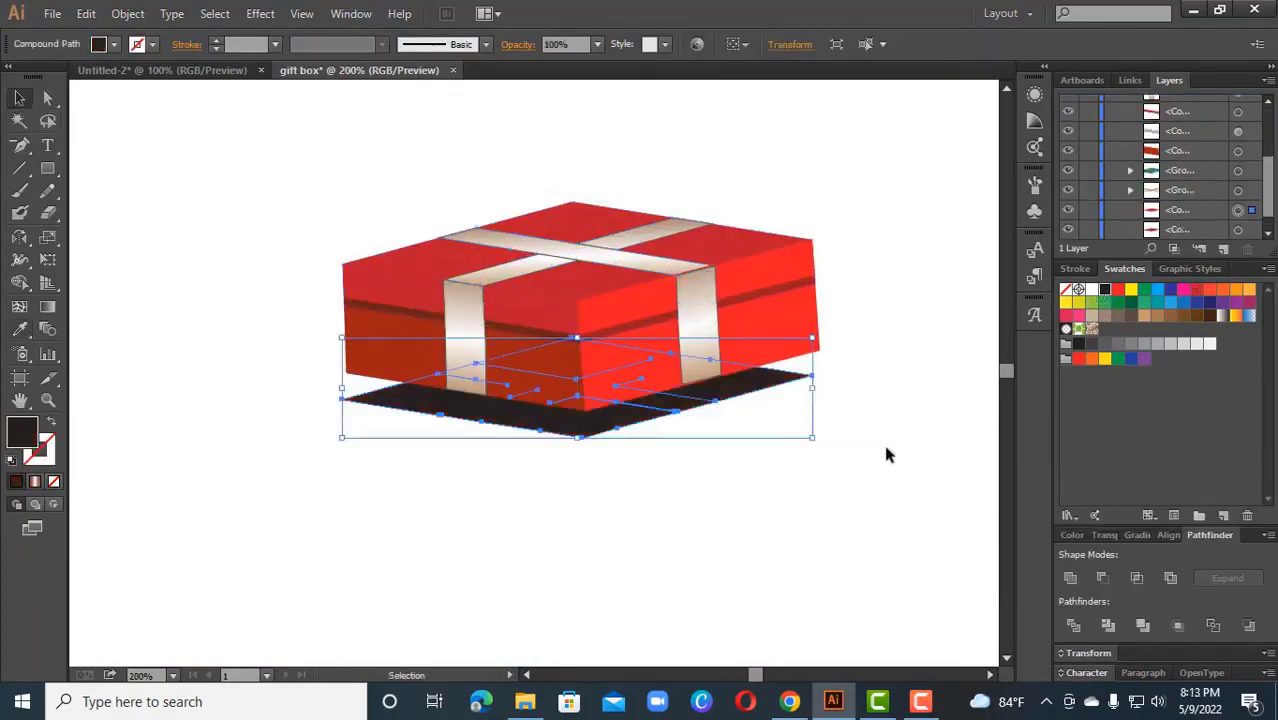
key("Left")
key("Left")
key("Left")
key("Left")
key("Left")
key("Left")
key("Left")
key("Left")
key("Left")
key("Left")
key("Left")
key("Left")
key("Left")
key("Left")
key("Left")
key("Left")
key("Left")
key("Left")
key("Left")
key("Left")
key("Up")
key("Up")
key("Up")
key("Up")
key("Up")
key("Up")
key("Up")
key("Up")
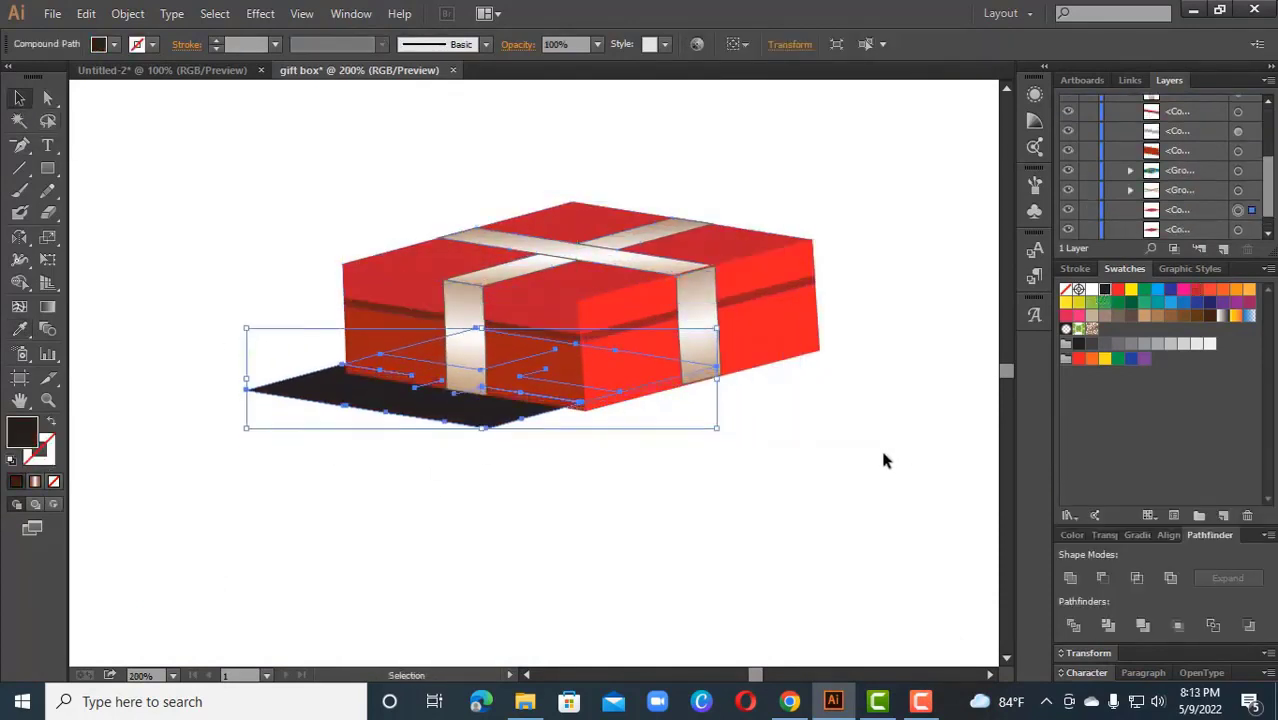
key("Left")
key("Left")
key("Left")
key("Left")
key("Down")
key("Down")
Step: Isolate the black ground shadow shape and set its opacity to 30%
double_click(391, 397)
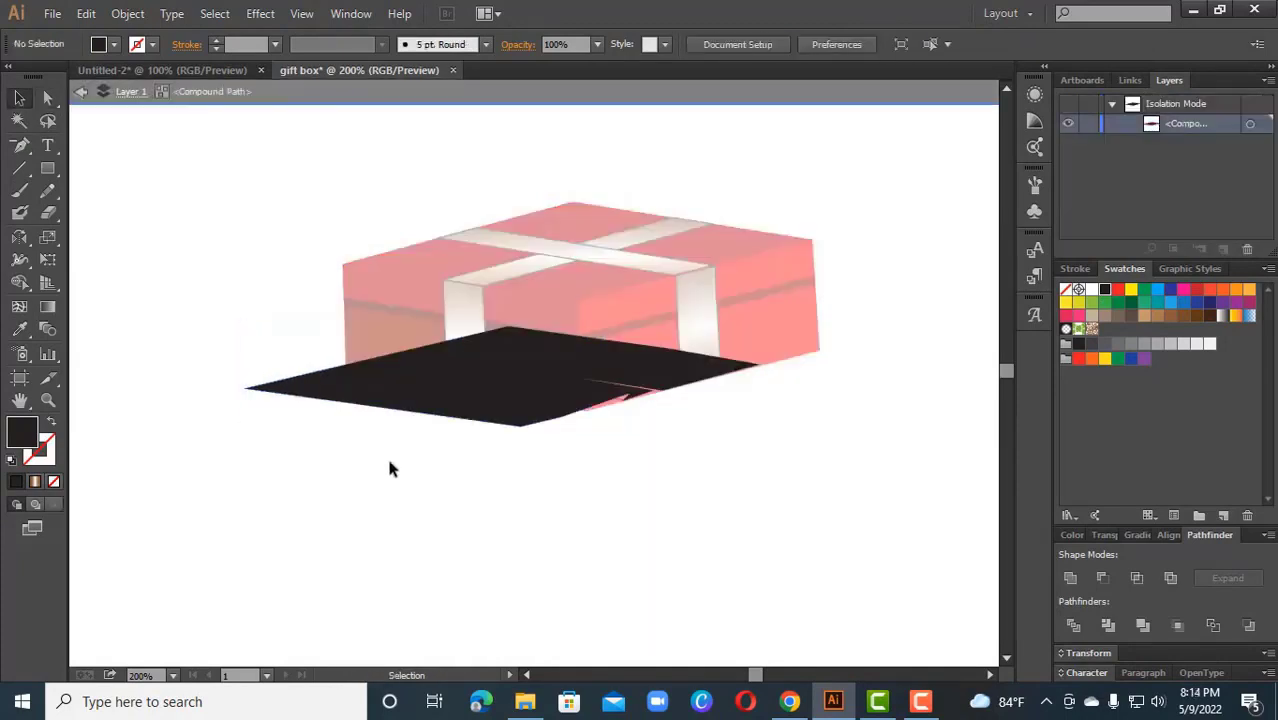
left_click(440, 392)
left_click(1106, 535)
left_click(1256, 560)
left_click(1235, 398)
double_click(678, 550)
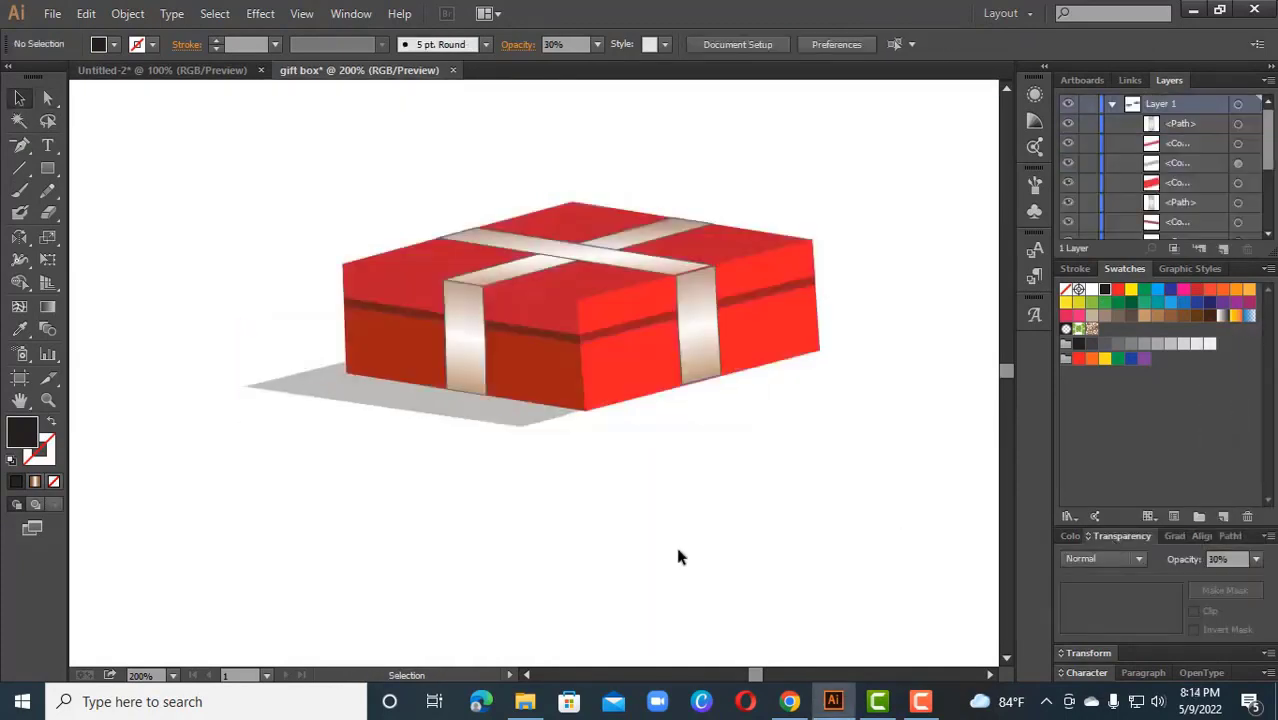